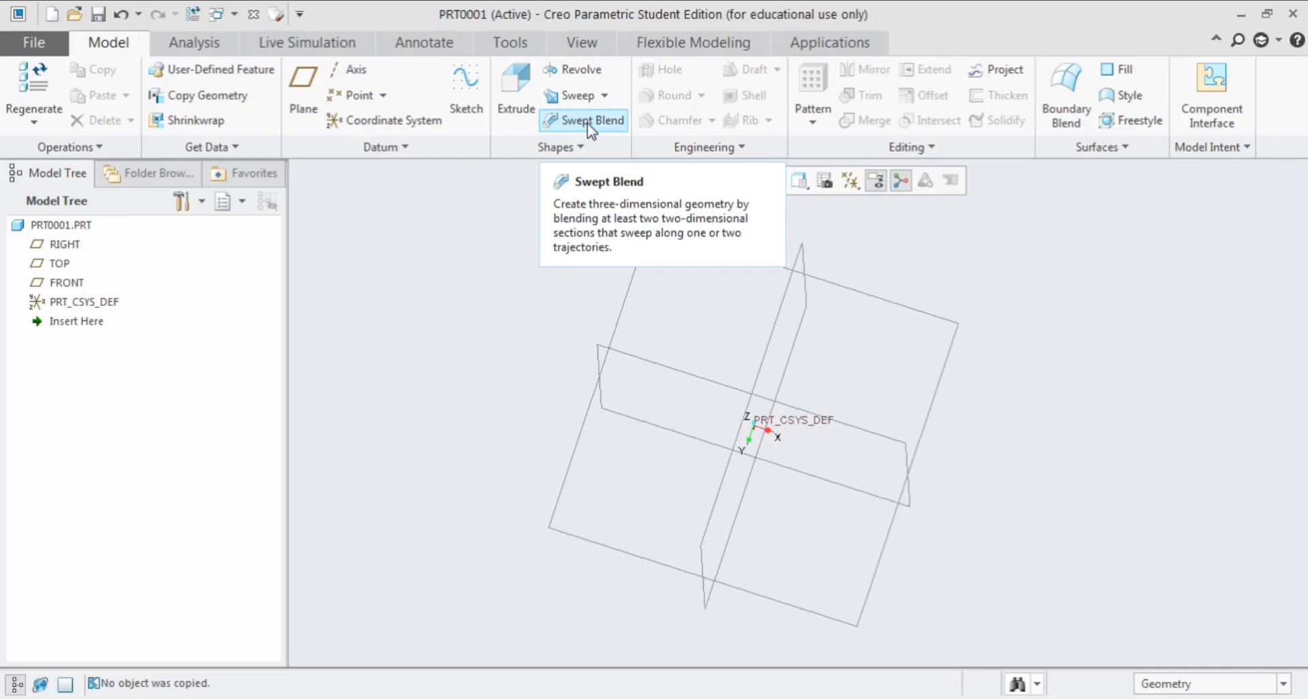
Step: Start a Swept Blend and open a new datum sketch on the FRONT plane, oriented with the RIGHT plane facing right
click(589, 123)
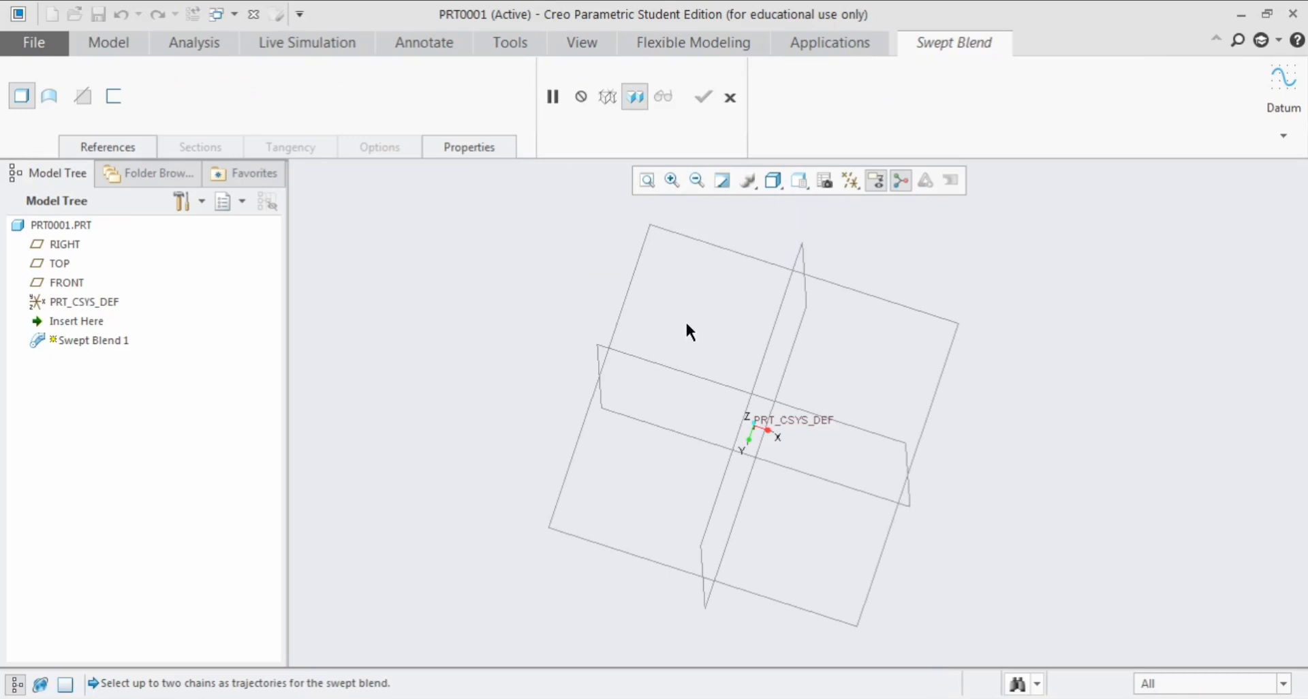
click(1285, 123)
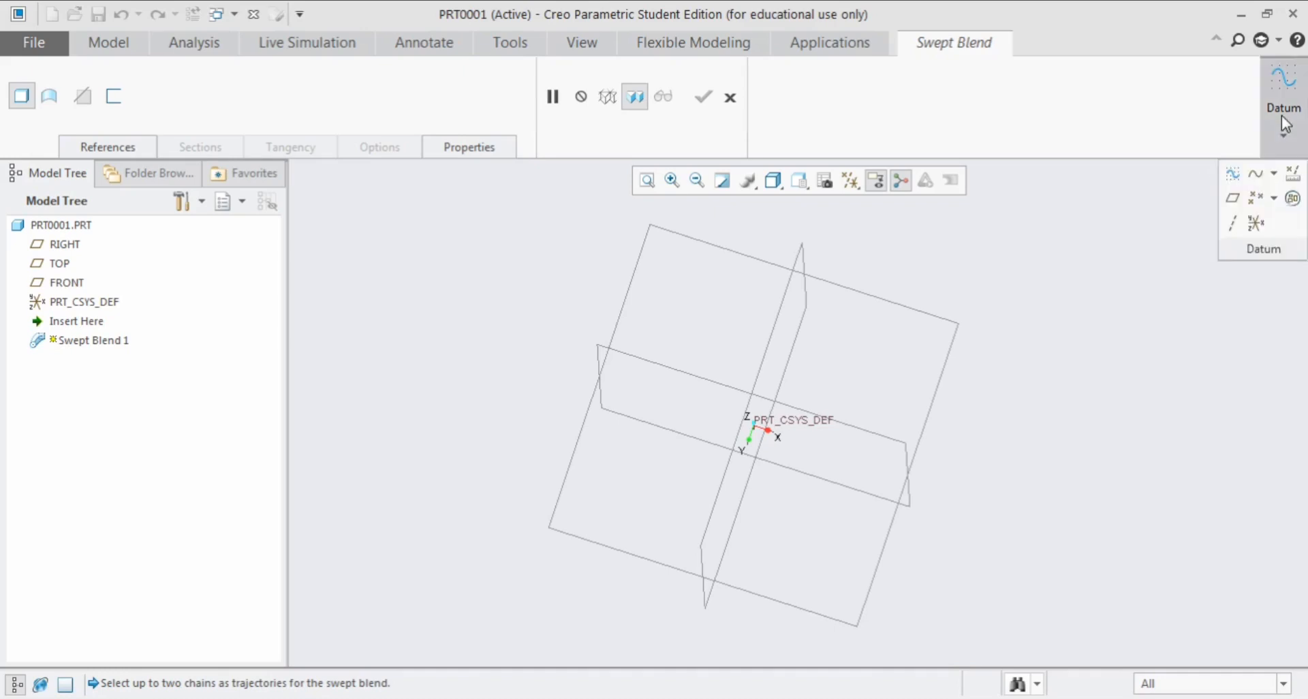
click(1232, 174)
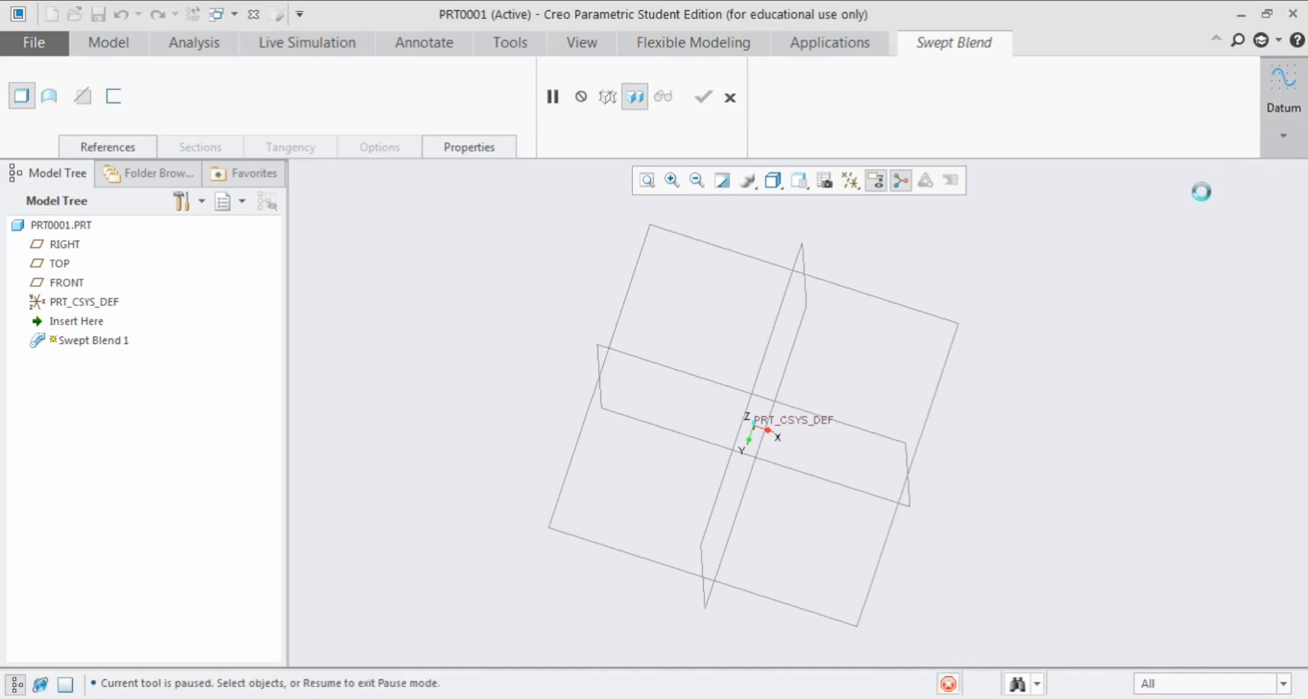
click(628, 285)
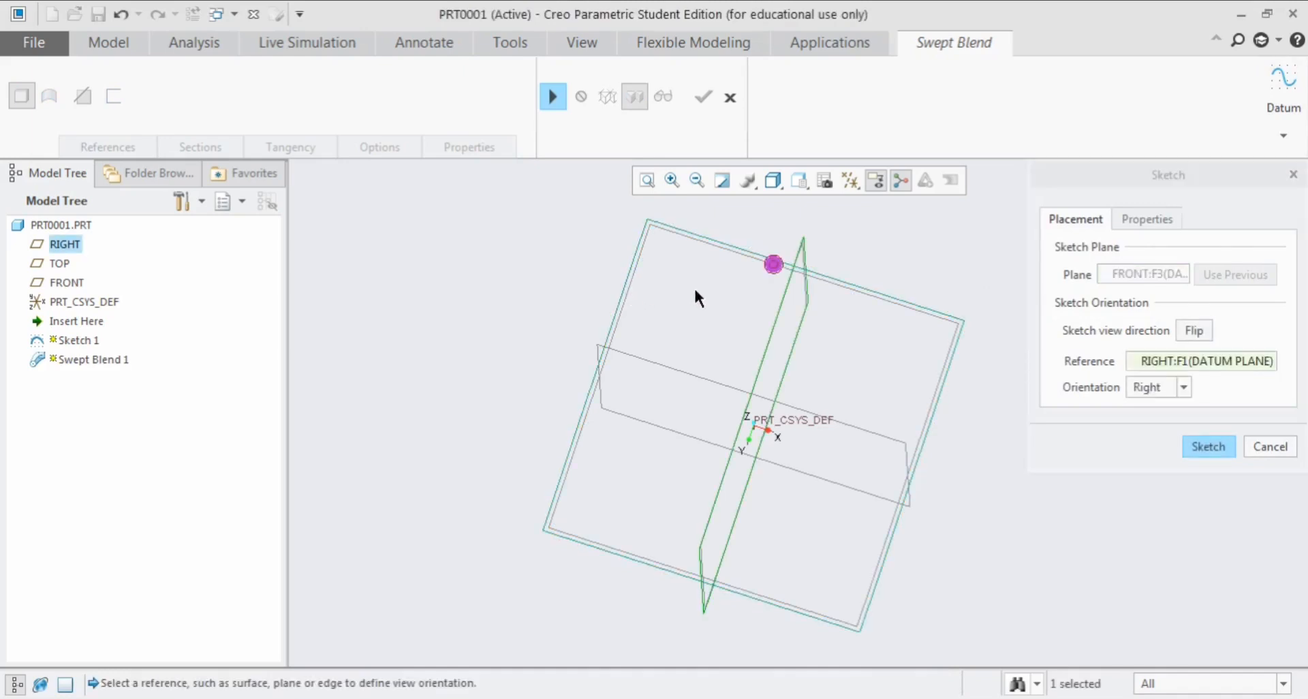
click(1203, 446)
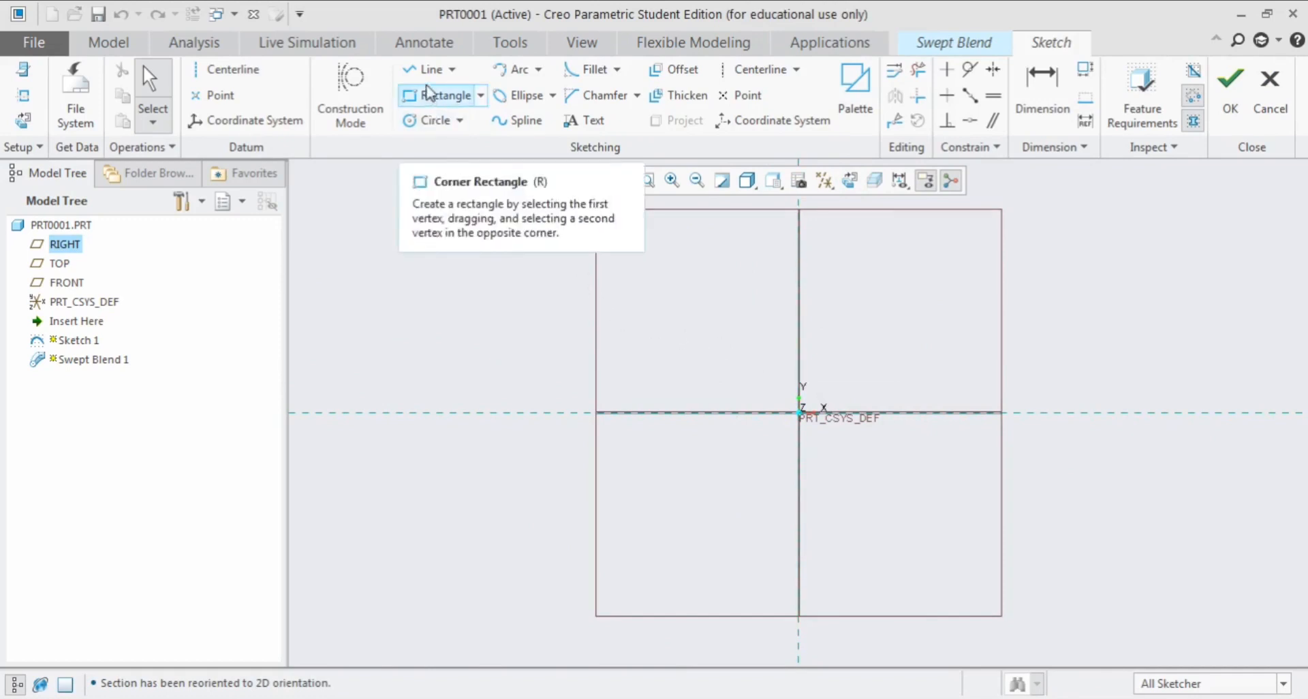
Step: Draw a horizontal line about 102 units long, starting on the vertical reference about 199 units above the horizontal reference
click(429, 72)
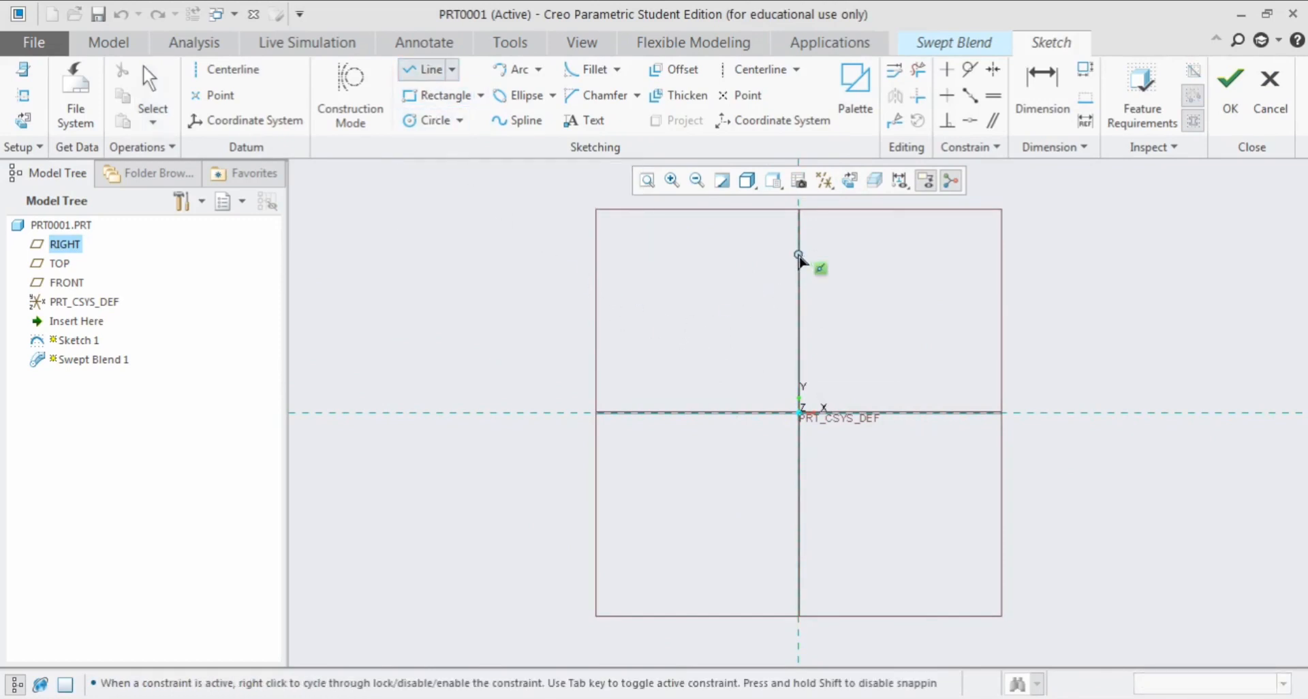
click(800, 254)
click(883, 253)
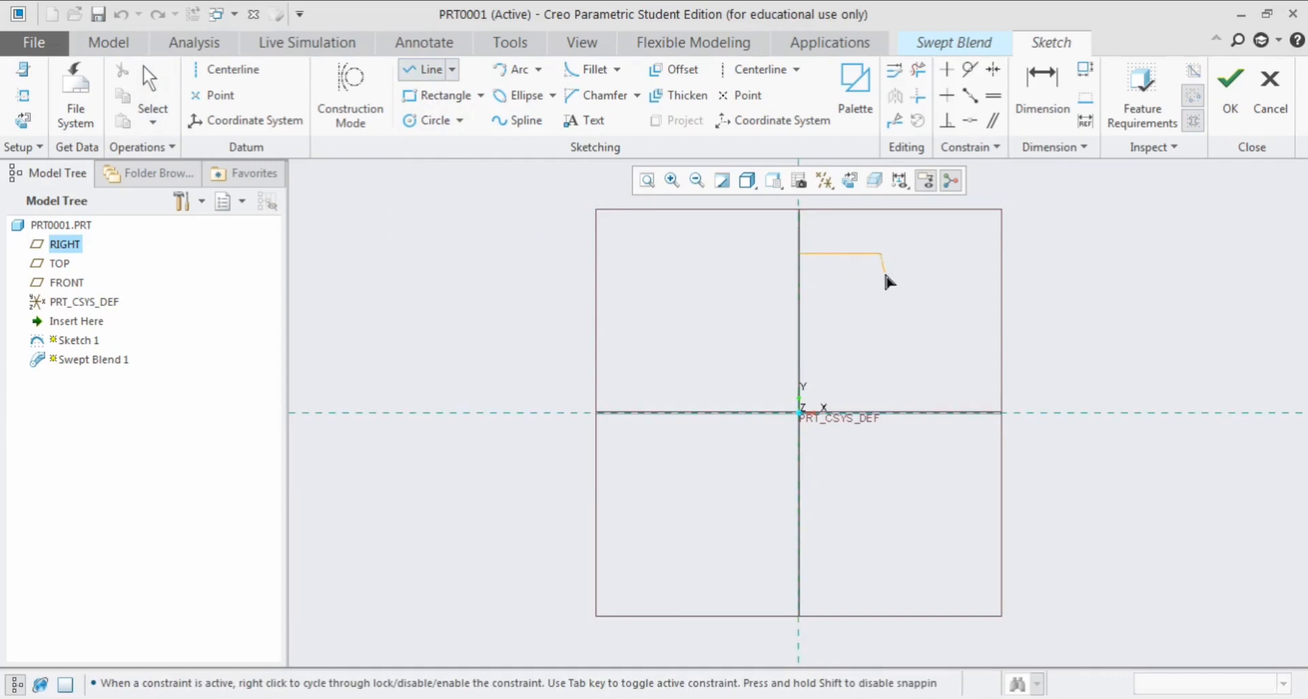
middle_click(887, 287)
middle_click(886, 286)
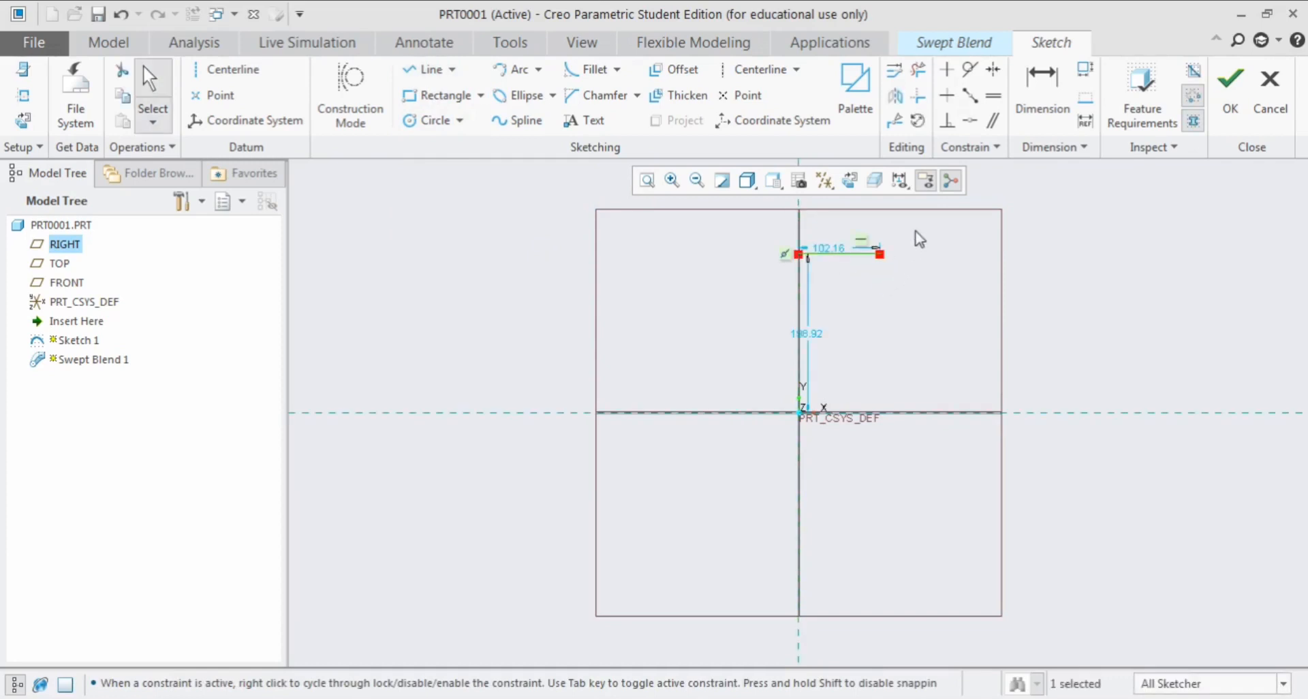
scroll(913, 235, up, 2)
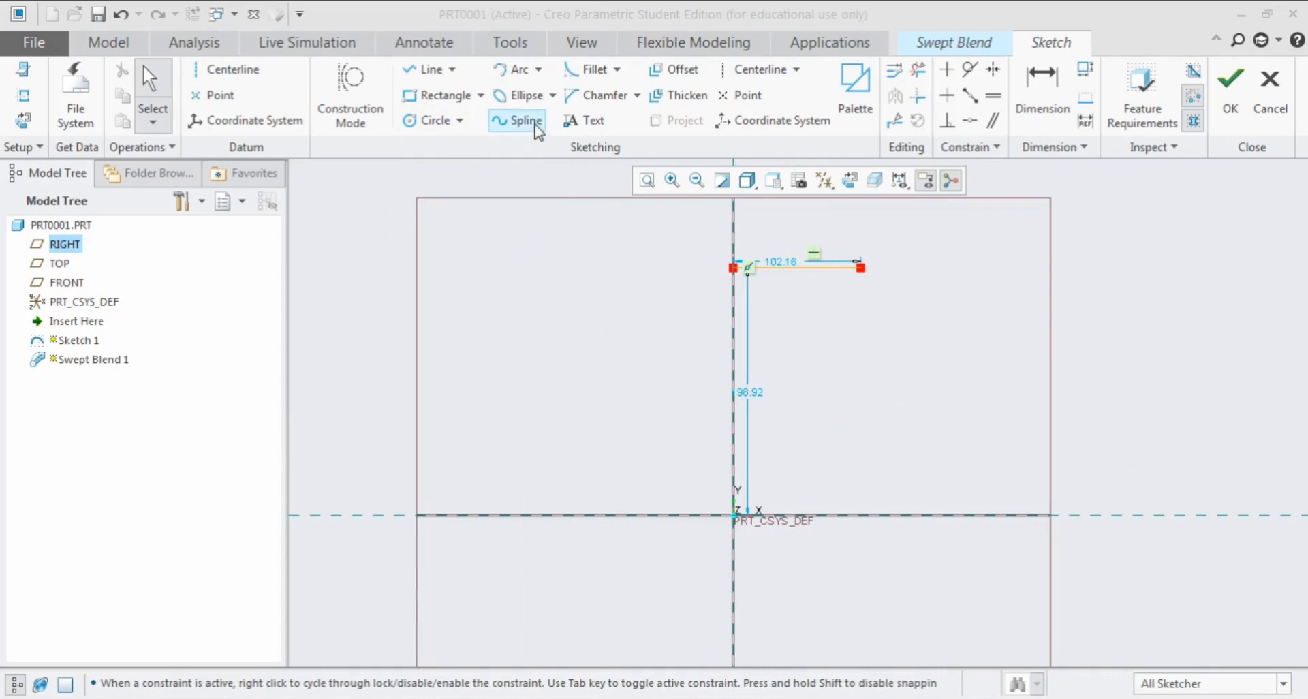
Step: Draw a four-point spline from the line's free end, ending about 183 units from the vertical reference and 64 above the horizontal one
click(525, 122)
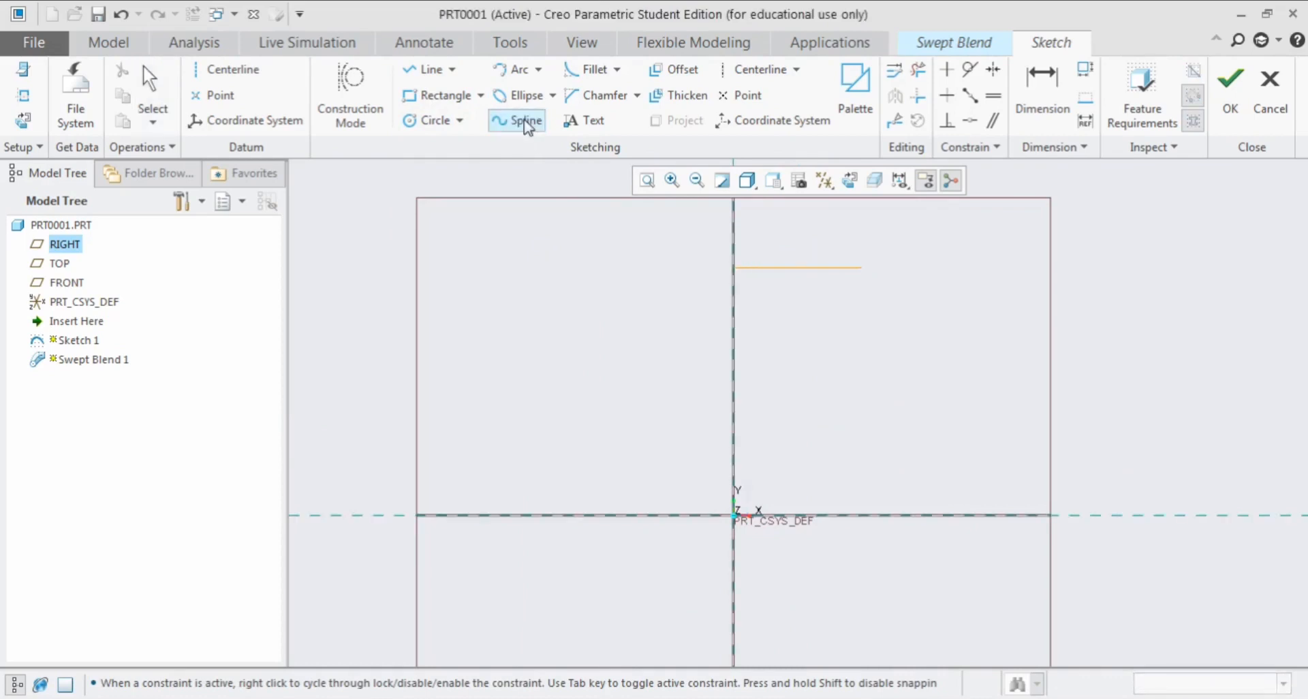
click(862, 268)
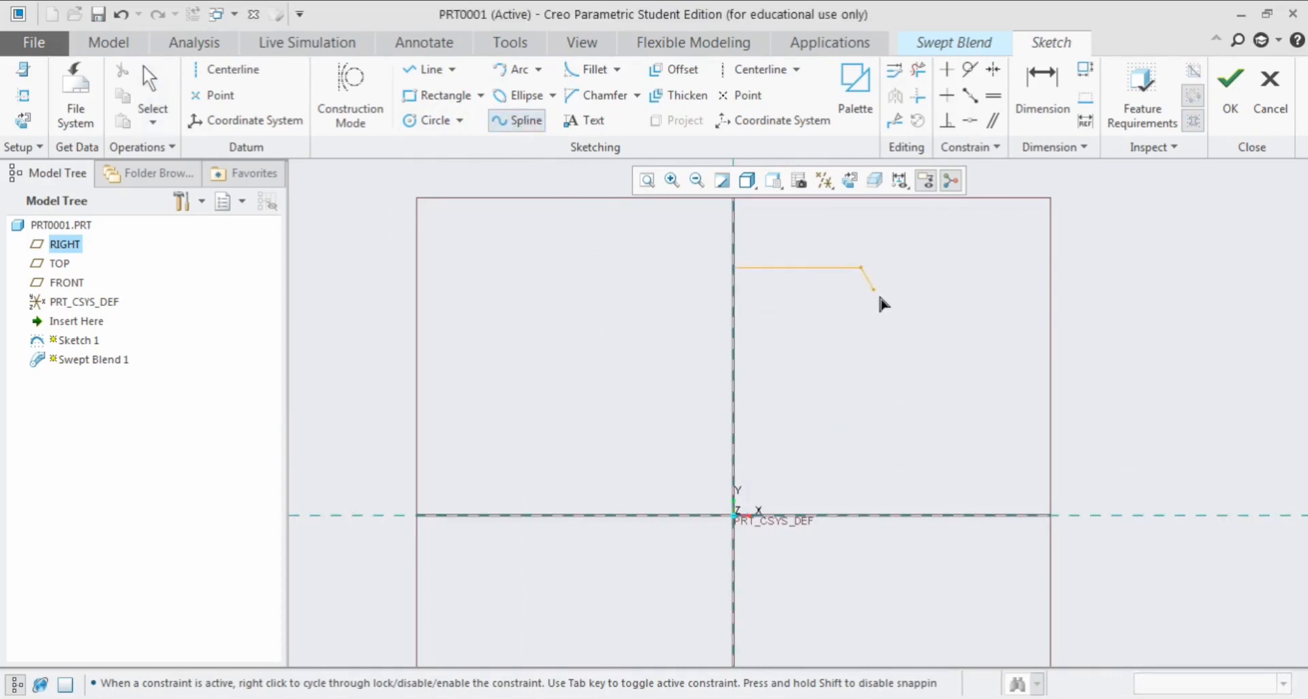
click(920, 319)
click(933, 396)
click(962, 436)
middle_click(967, 433)
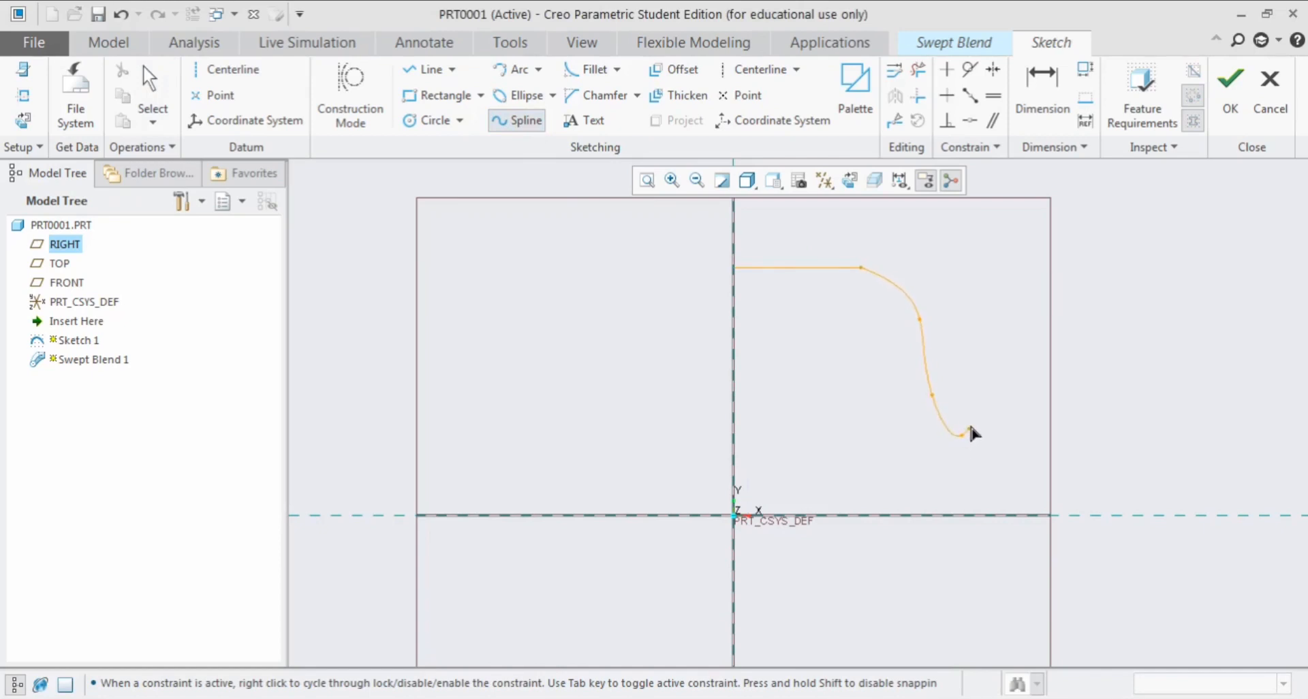
middle_click(957, 390)
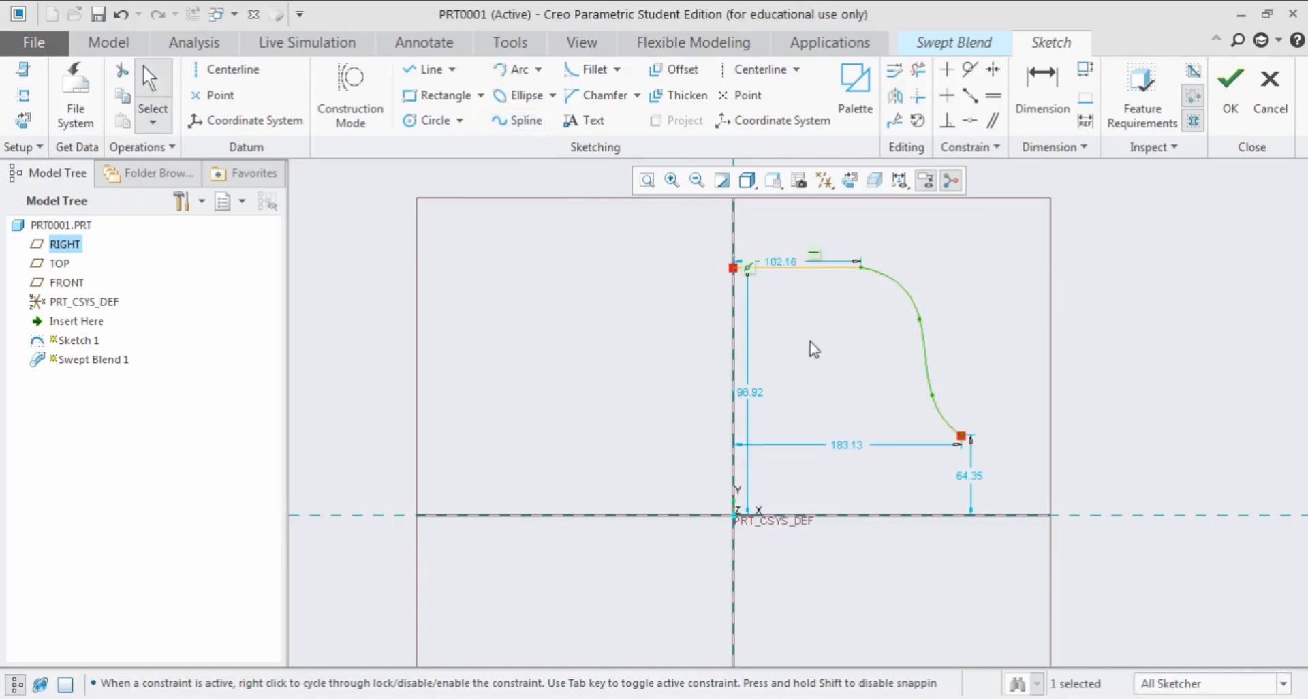
Step: Extend the spline's lower end with a tangent line descending at about 30 degrees, finish the sketch and resume the swept blend
click(419, 71)
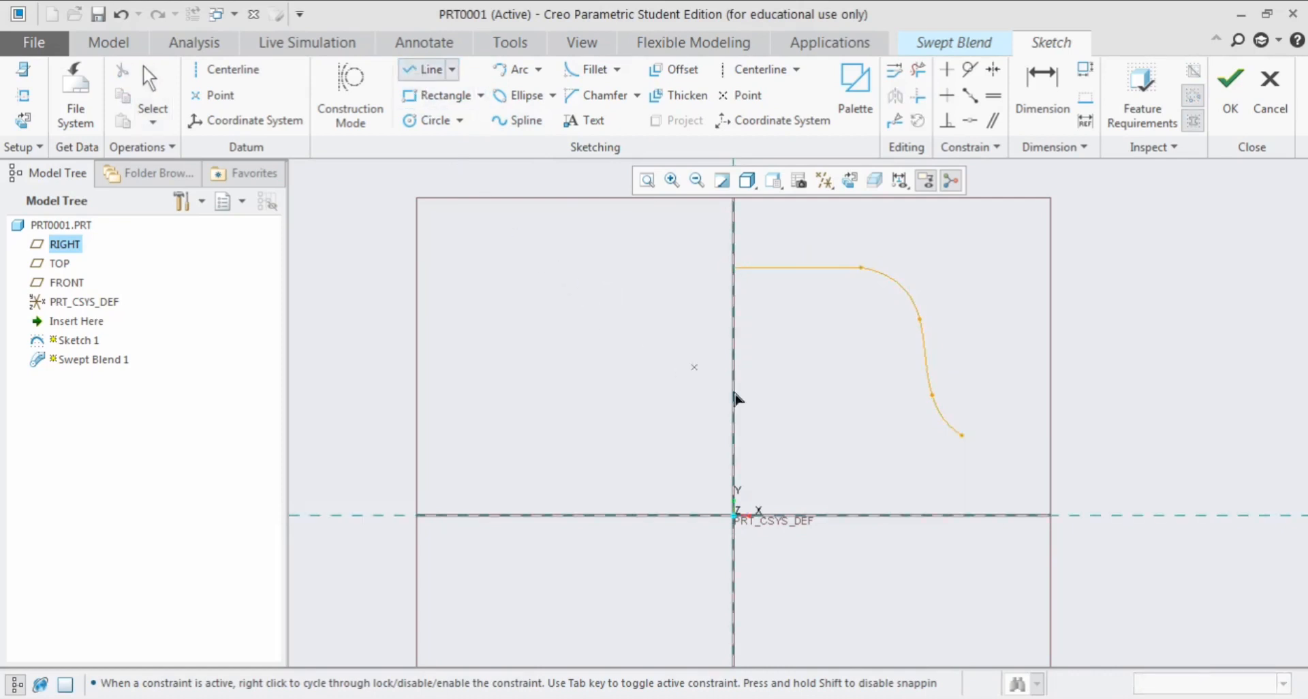
click(962, 436)
click(1074, 498)
middle_click(1091, 463)
middle_click(1090, 468)
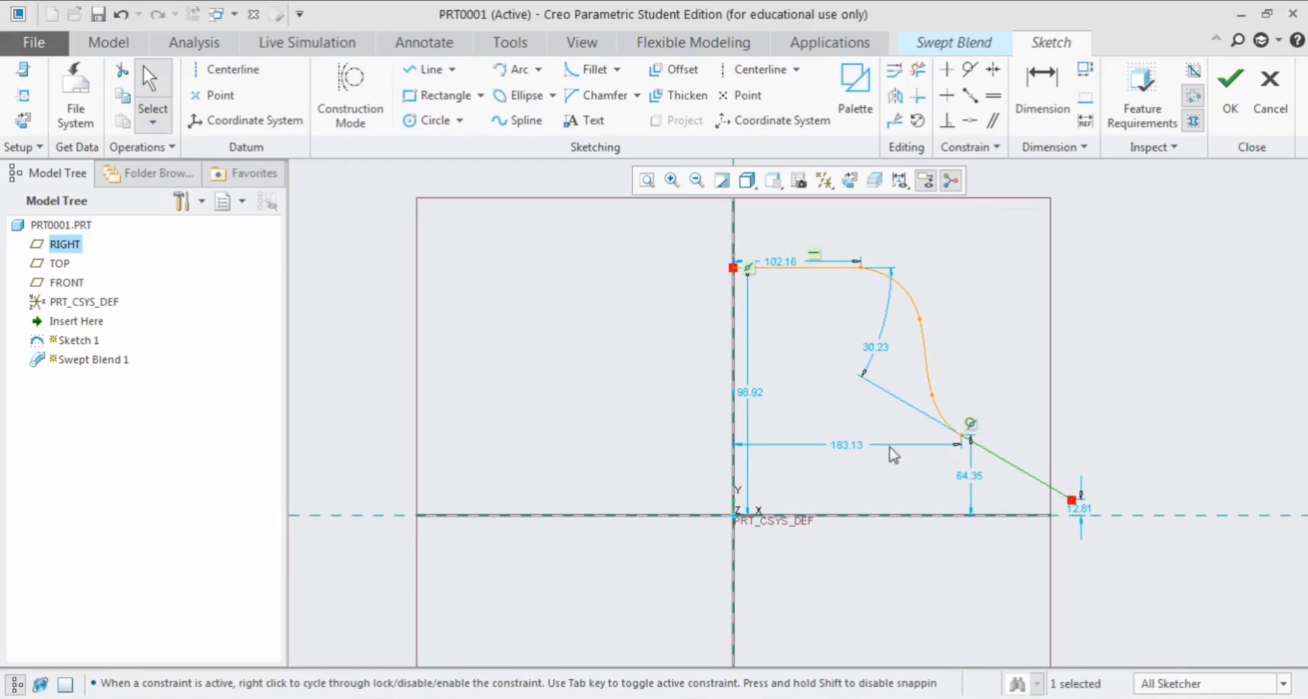
click(1230, 123)
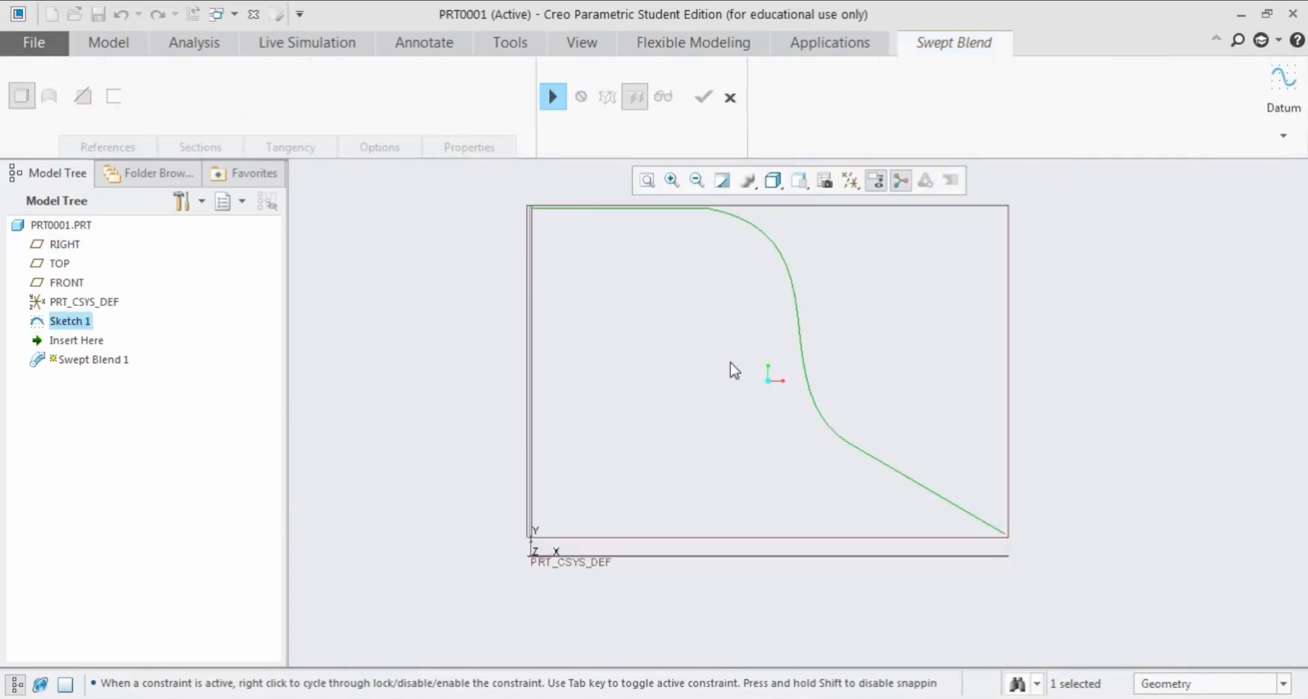
click(554, 98)
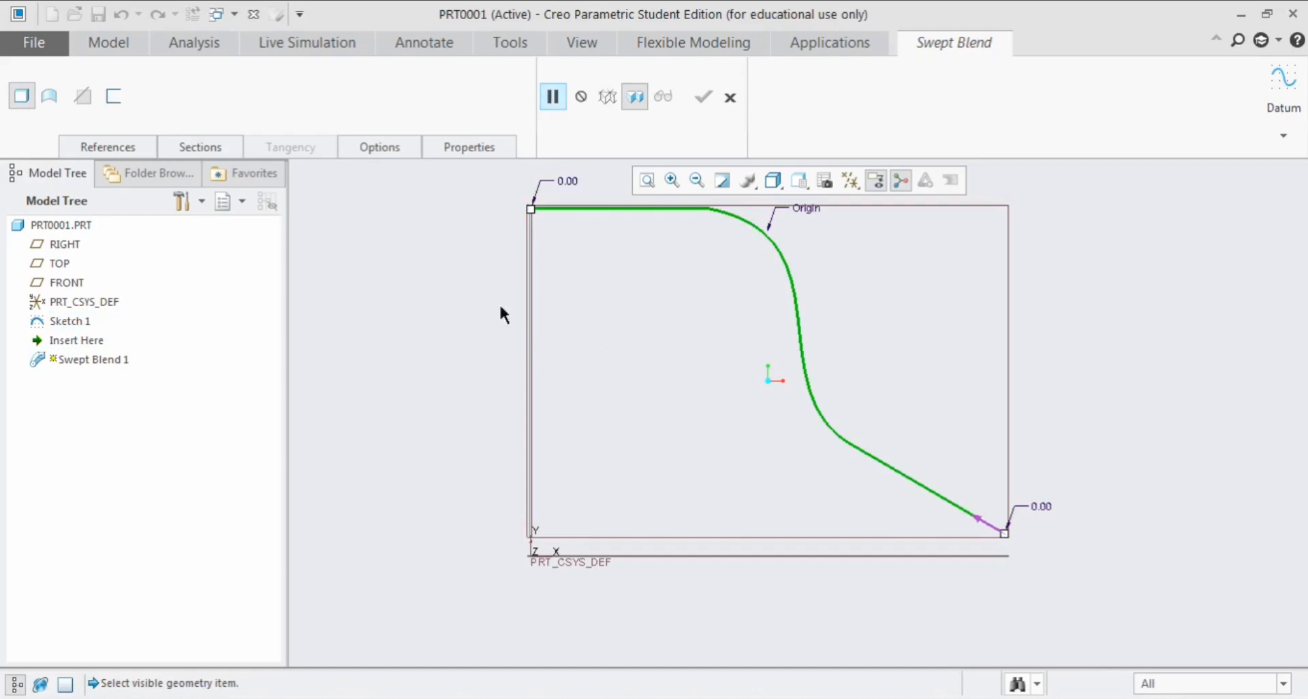
Step: Create datum points on the trajectory at both ends of the spline portion, and resume the swept blend
click(215, 149)
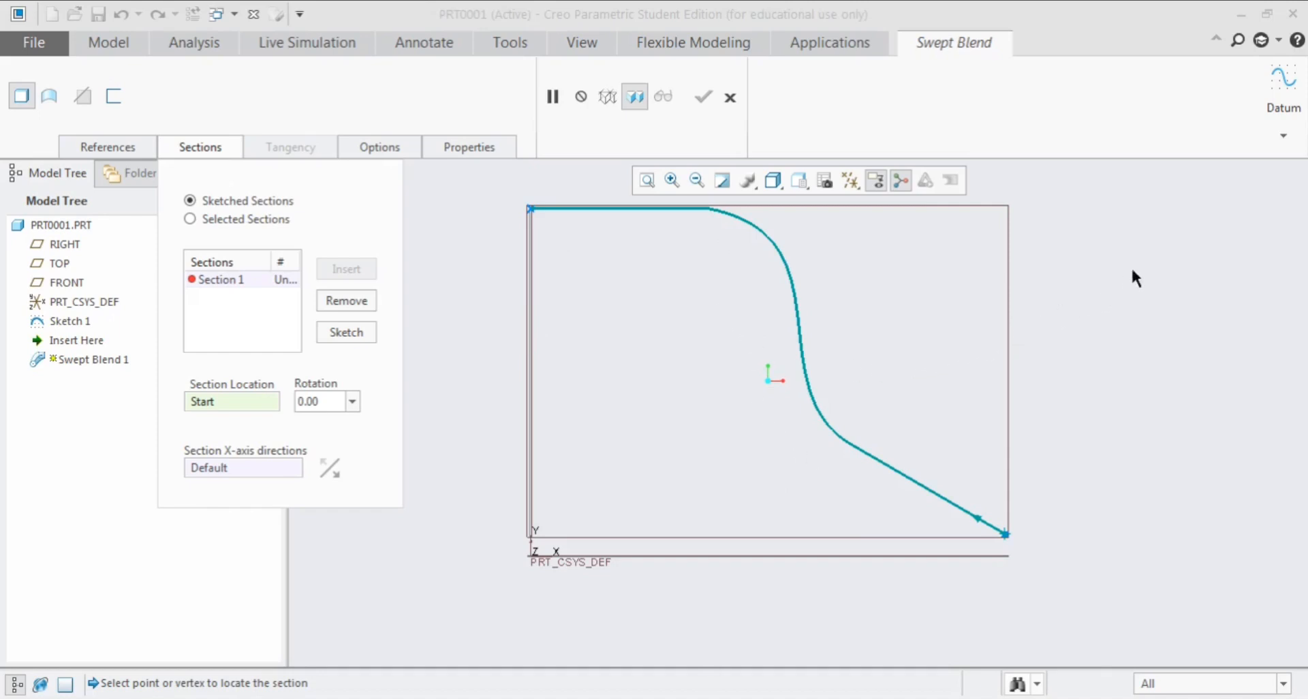
click(1268, 136)
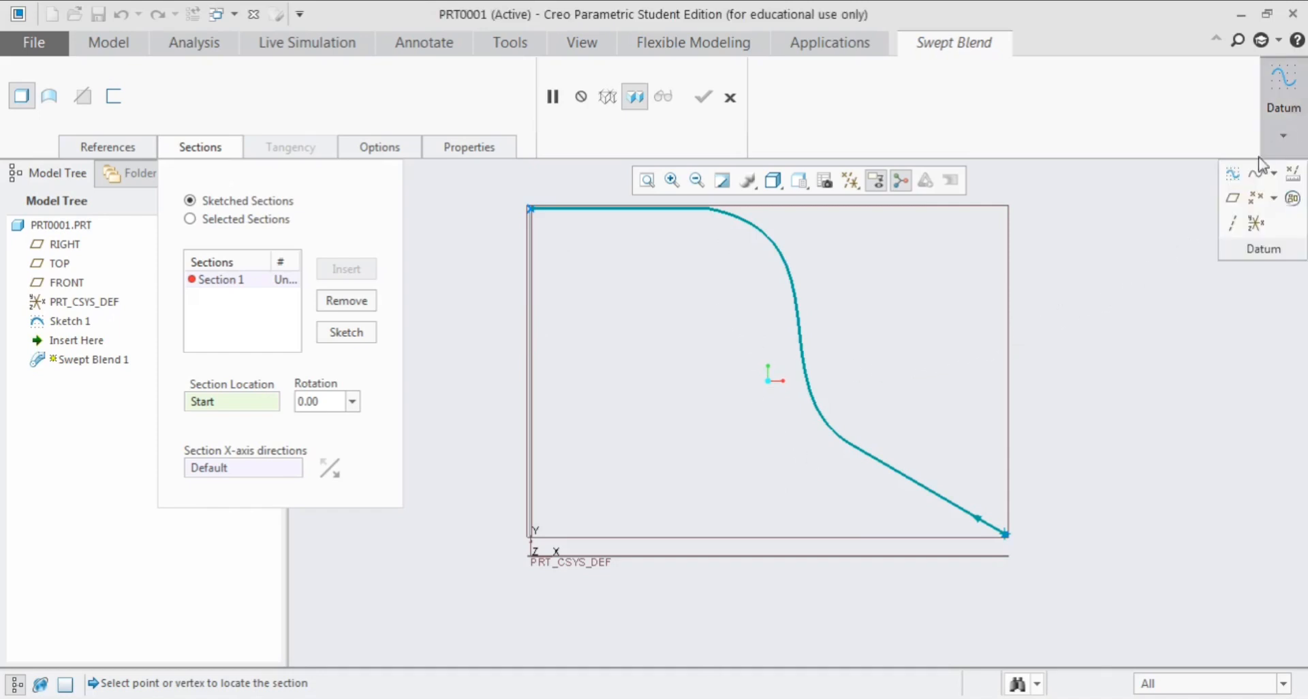
click(1255, 201)
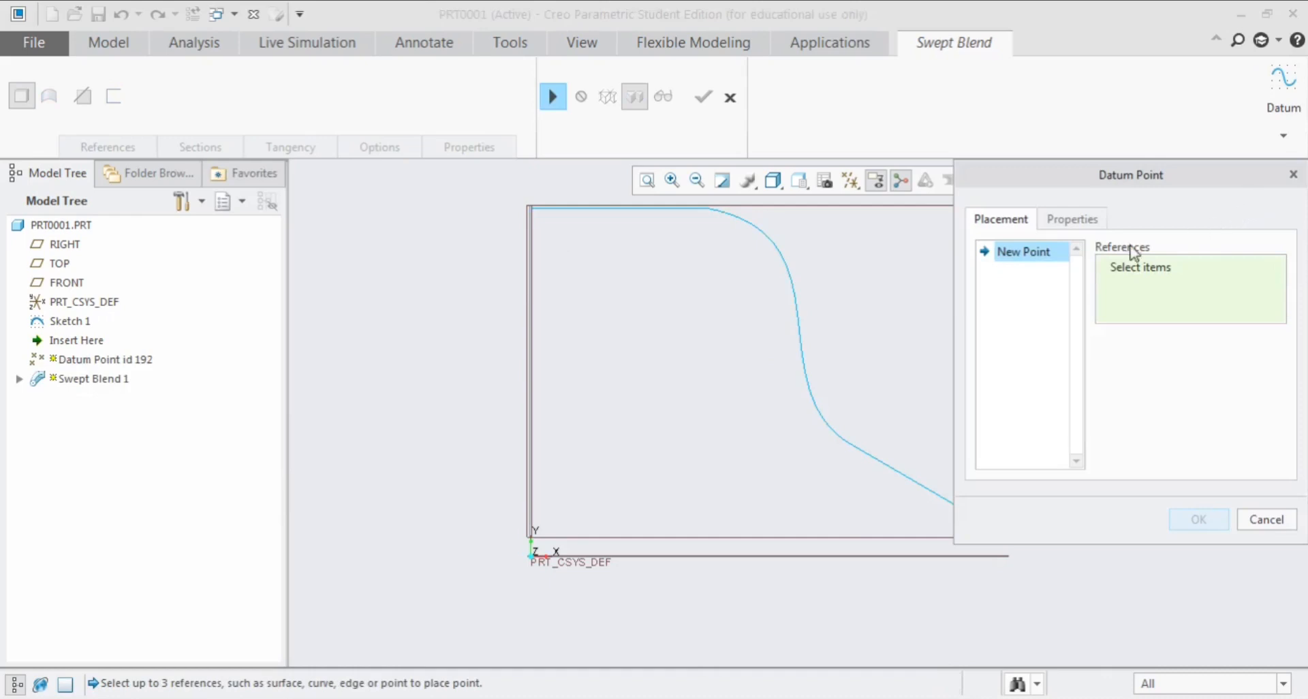
click(708, 211)
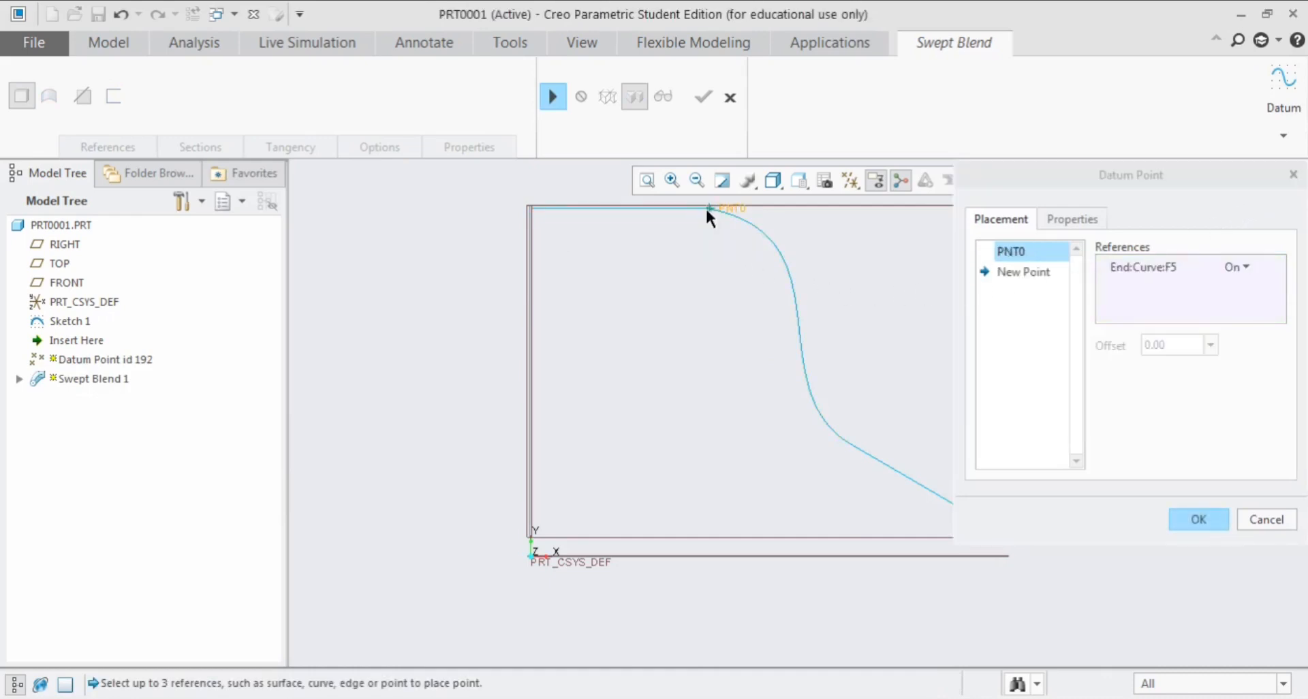
click(848, 443)
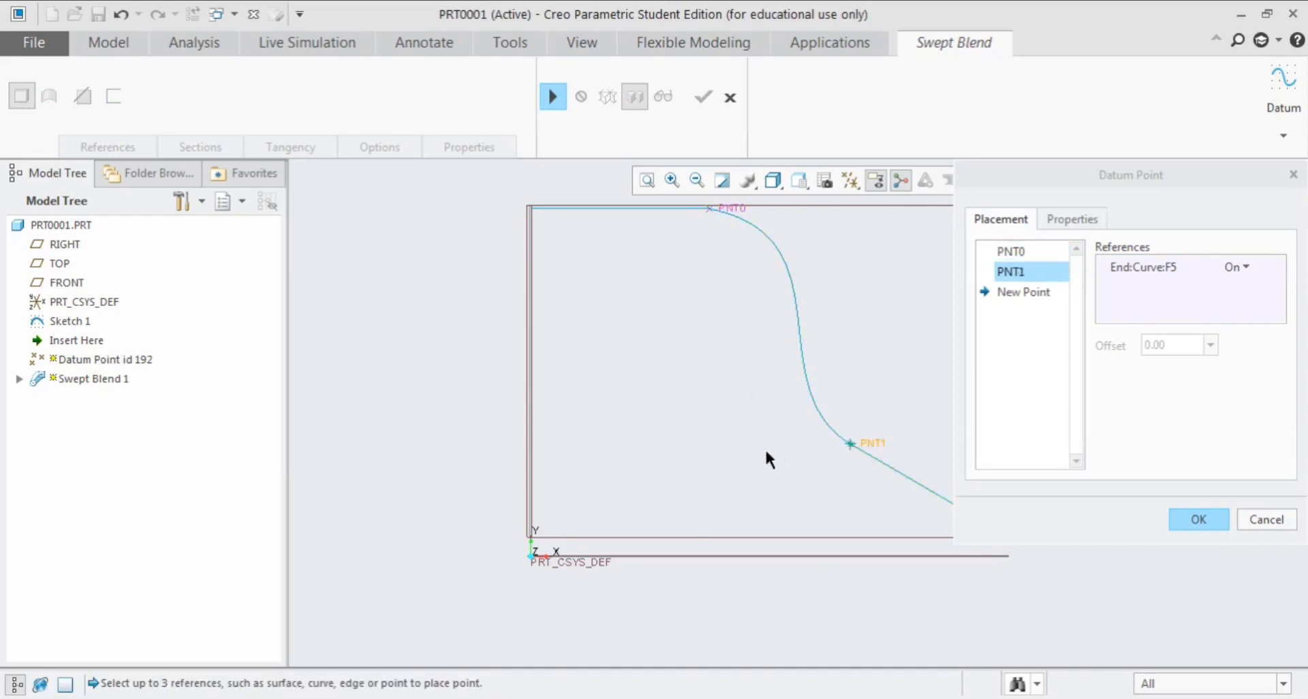
scroll(746, 419, down, 3)
scroll(766, 423, up, 2)
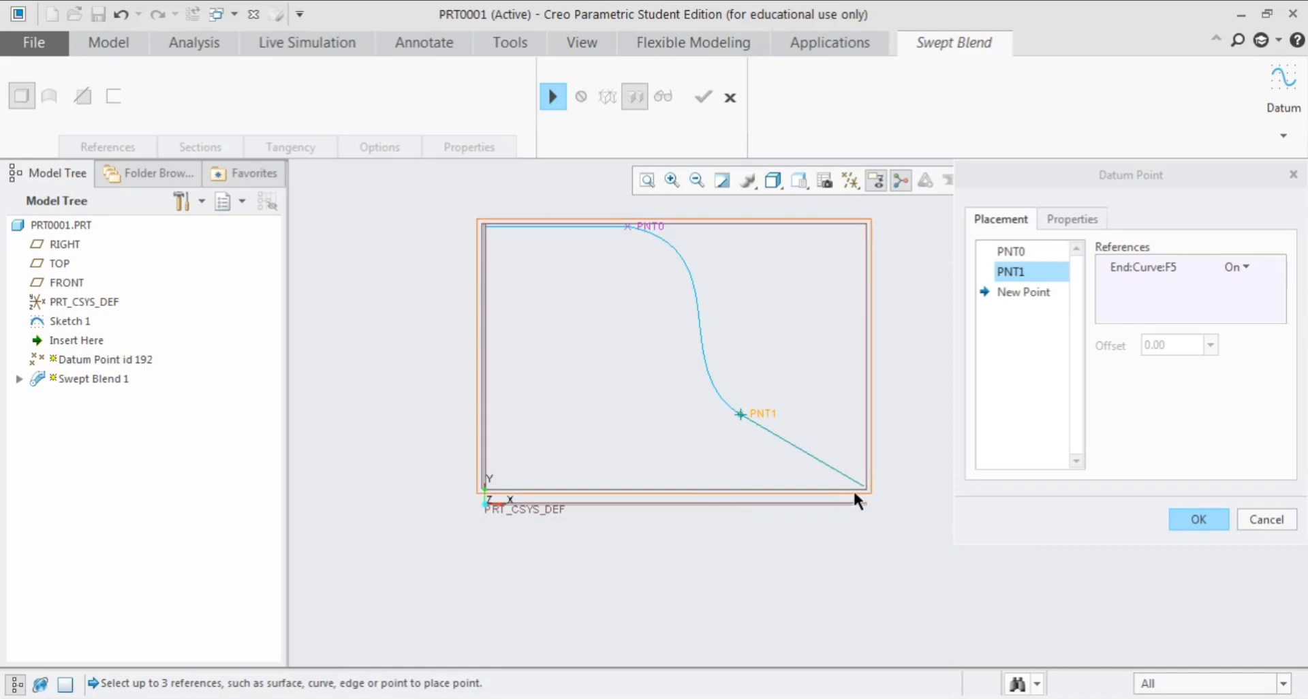
click(1198, 518)
scroll(714, 463, down, 2)
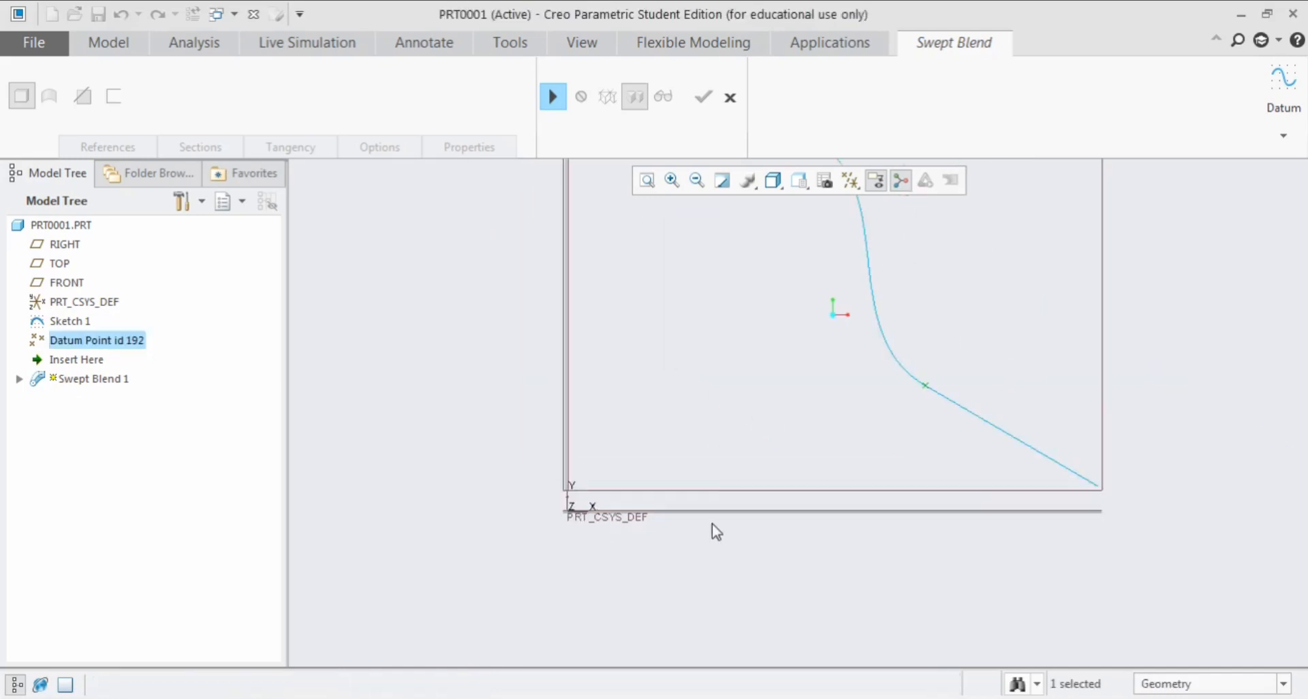
scroll(682, 391, down, 3)
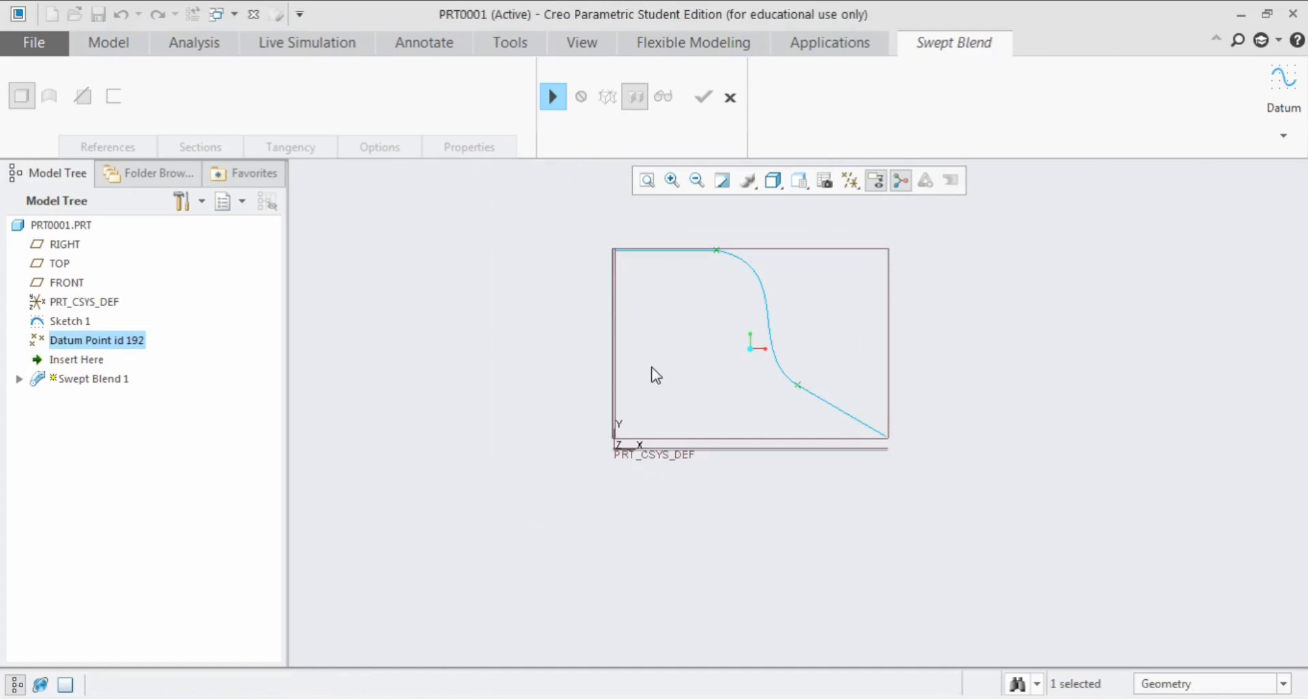
click(555, 88)
scroll(699, 328, up, 2)
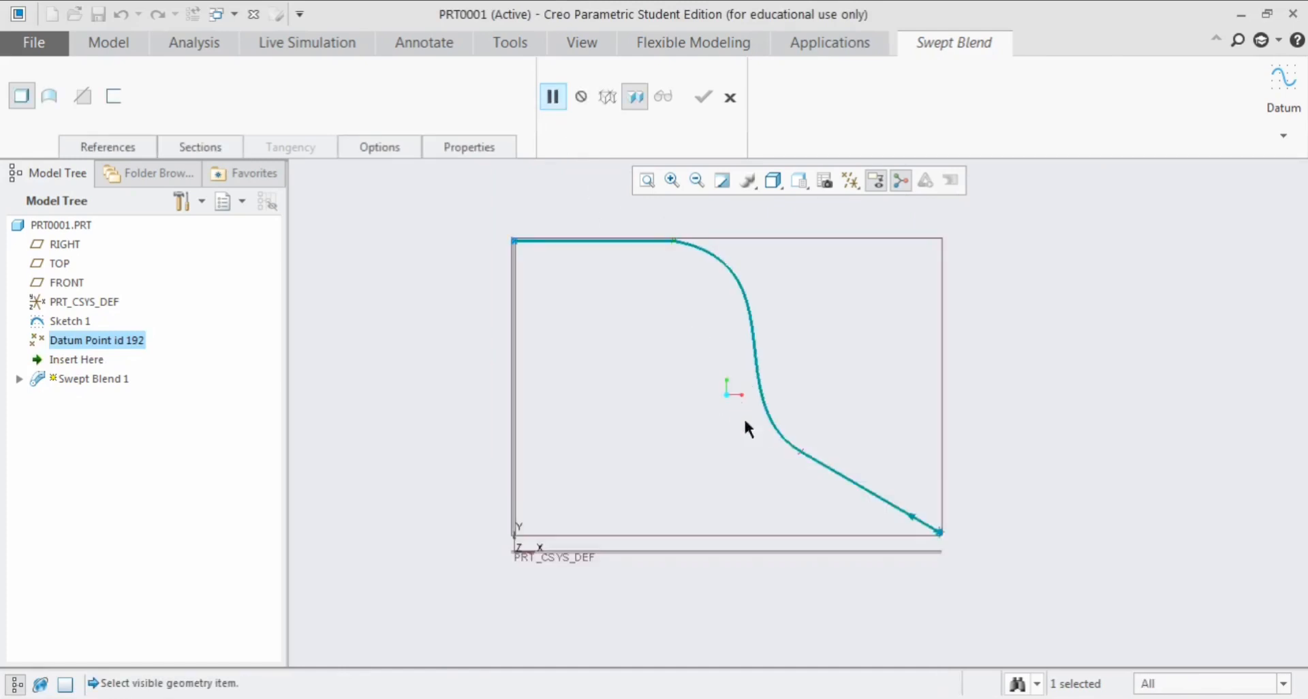
Step: Remove the existing section entry and insert a new sketched section located at the datum point on the spline's lower end
click(210, 150)
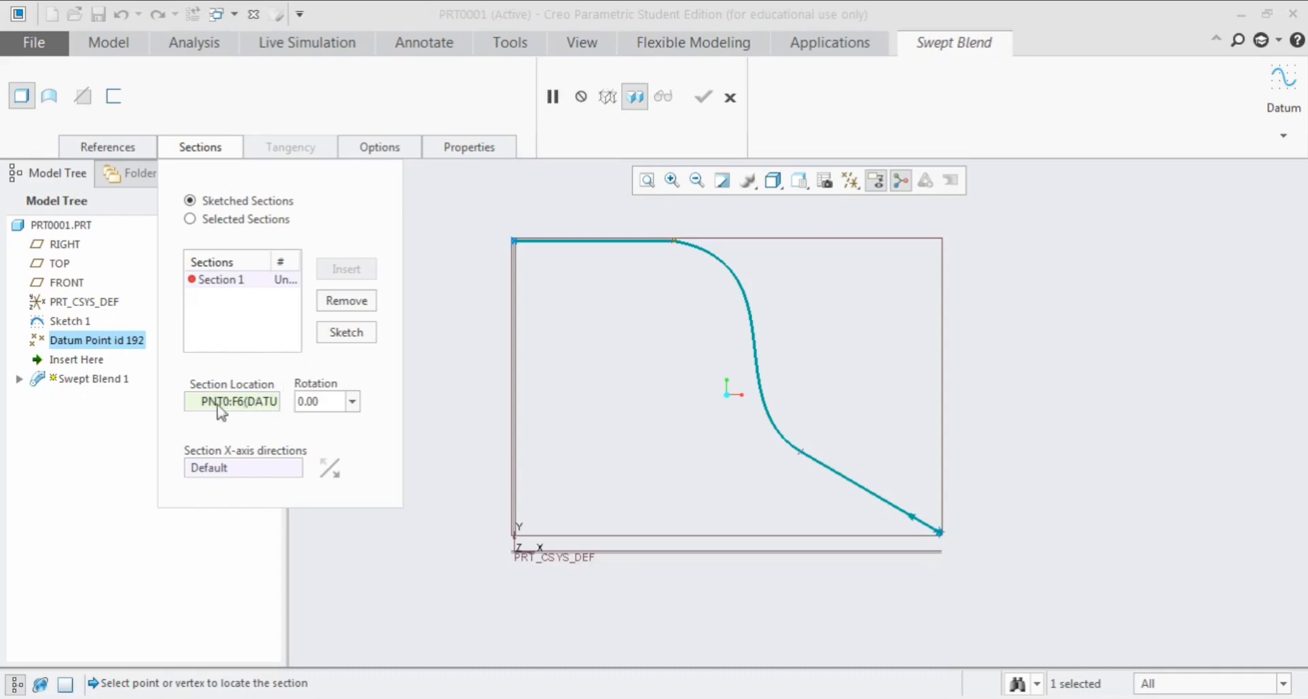
click(341, 304)
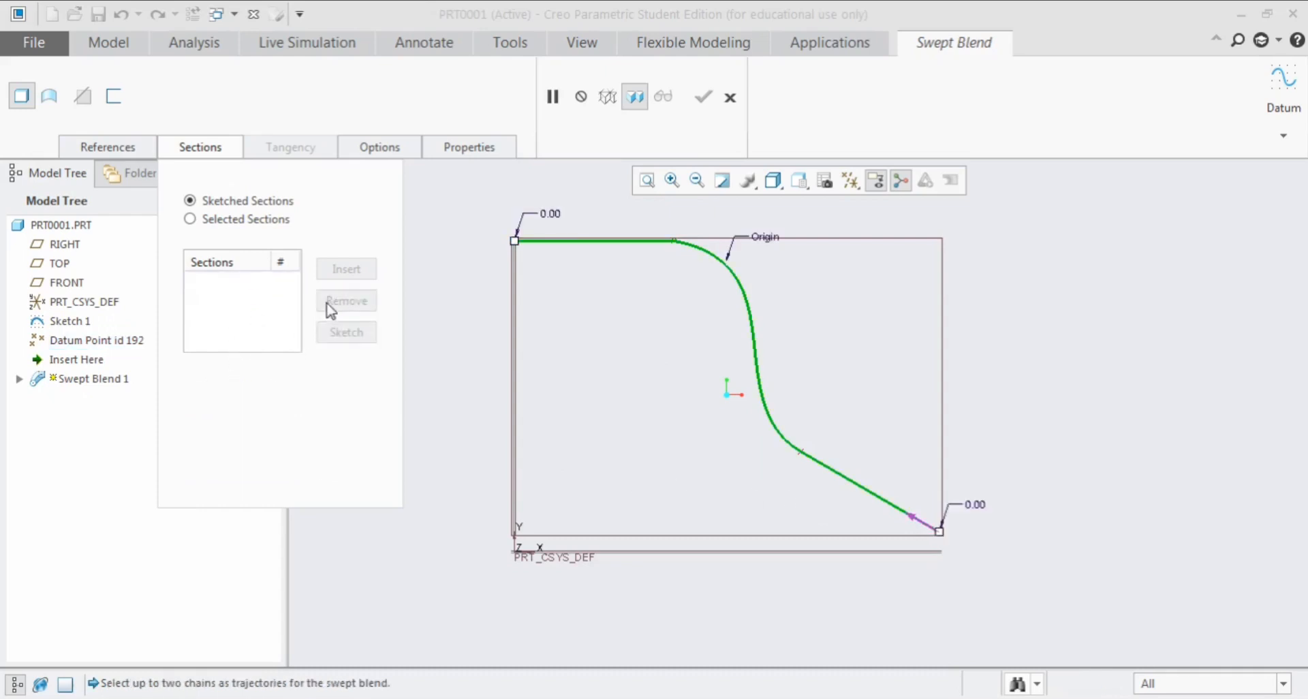
click(345, 269)
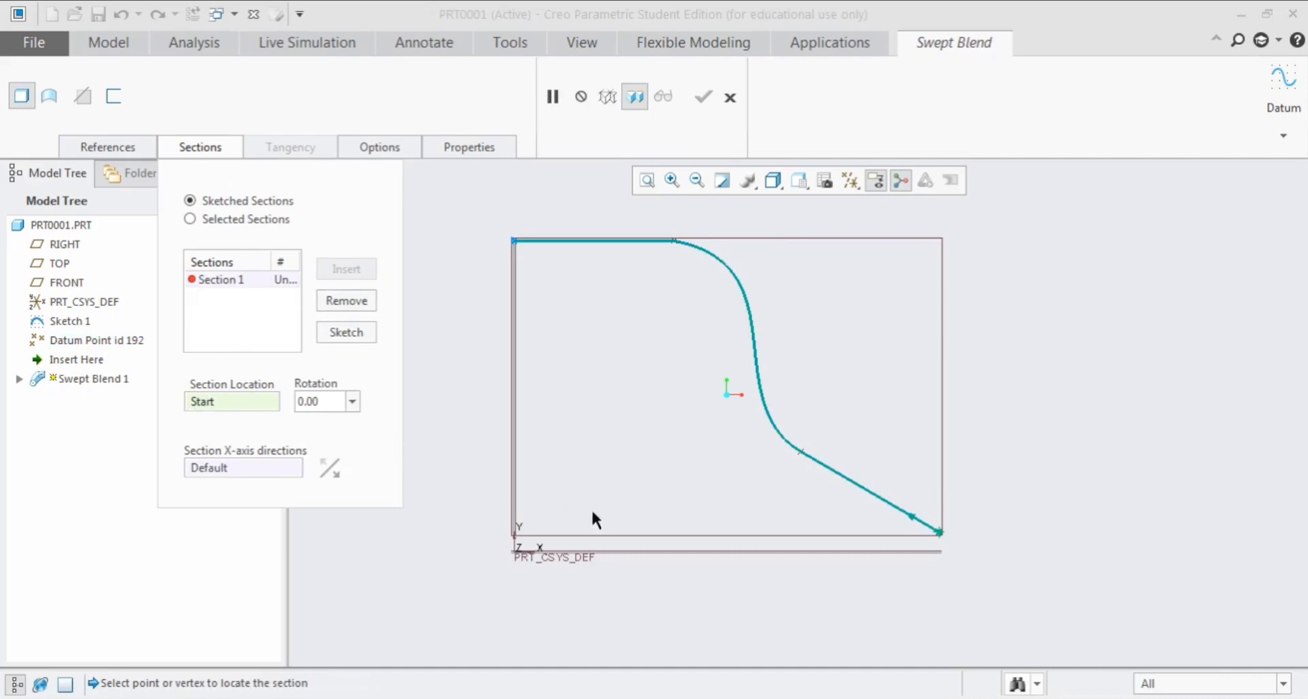
middle_drag(936, 491, 940, 554)
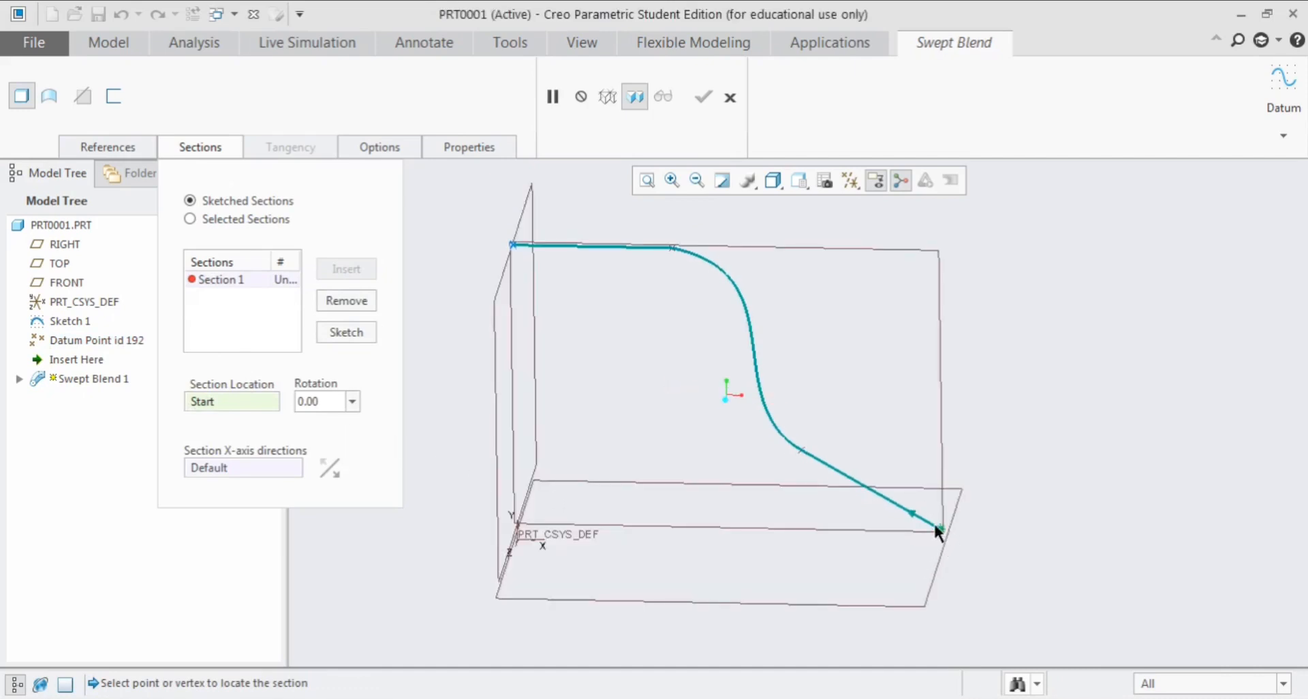
click(801, 452)
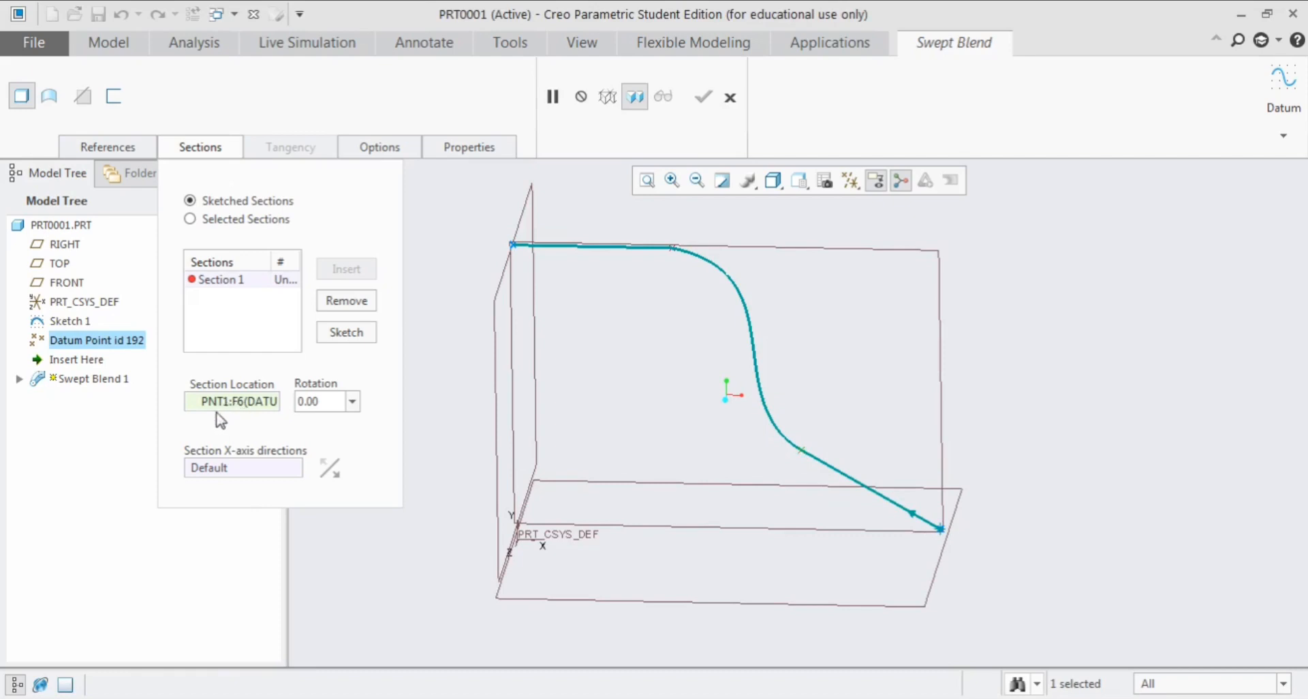
Step: Sketch the first section as a square about 15.6 units wide, centred on the section origin, and finish the sketch
click(348, 336)
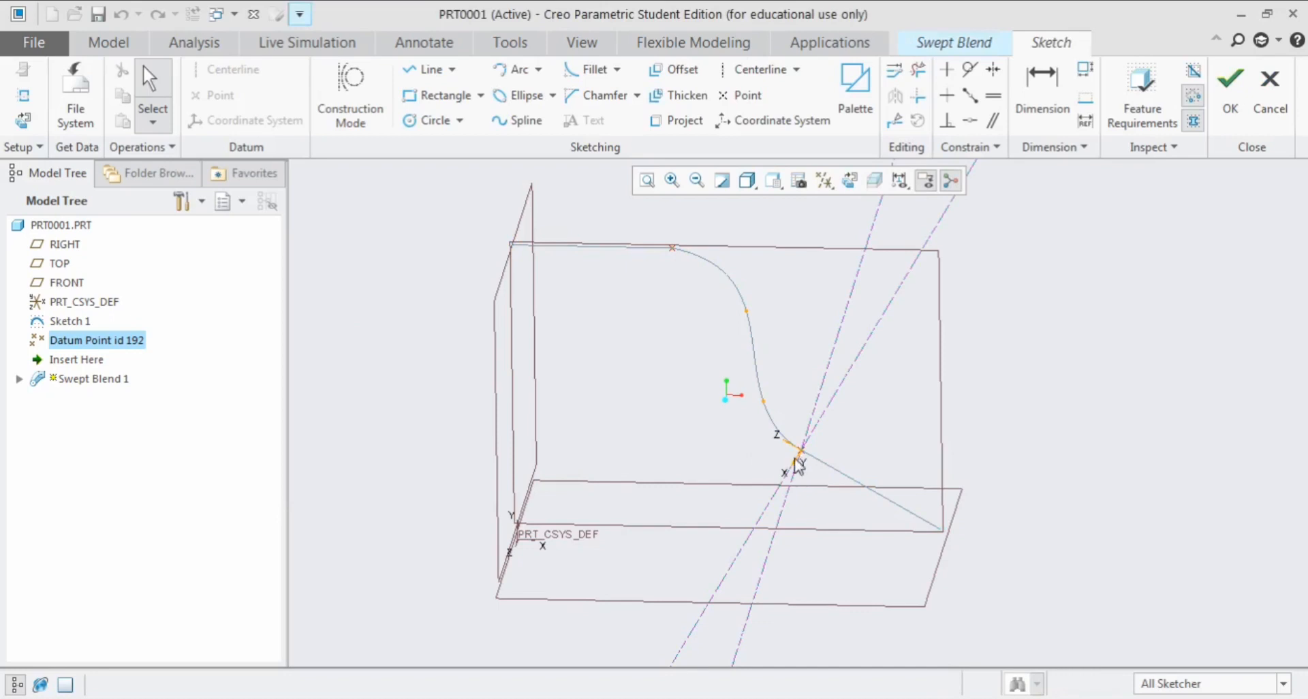
middle_drag(795, 459, 811, 468)
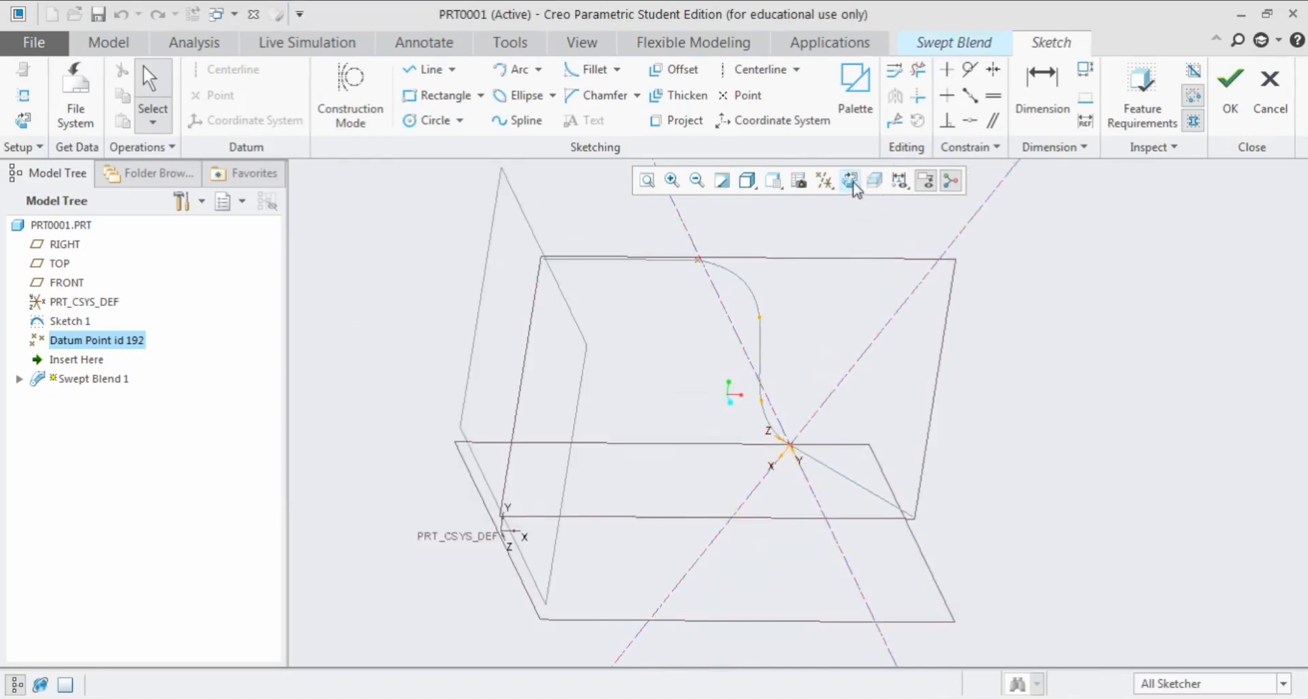
click(852, 183)
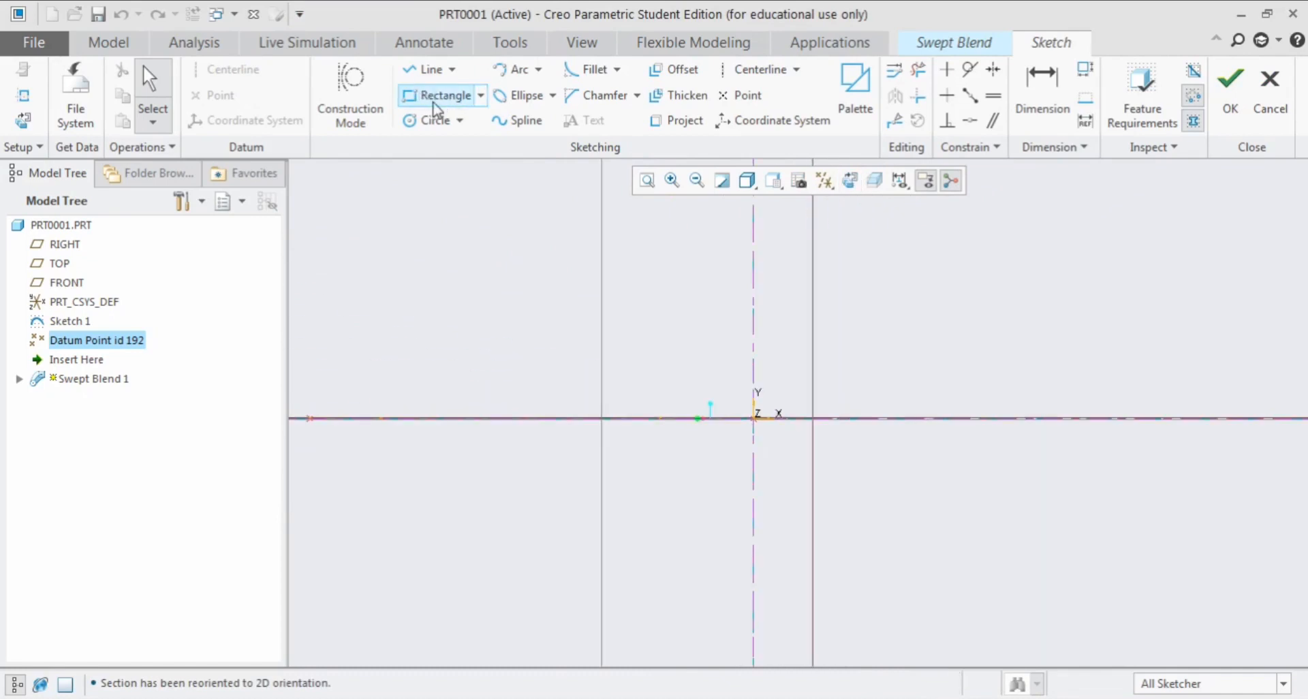
click(436, 97)
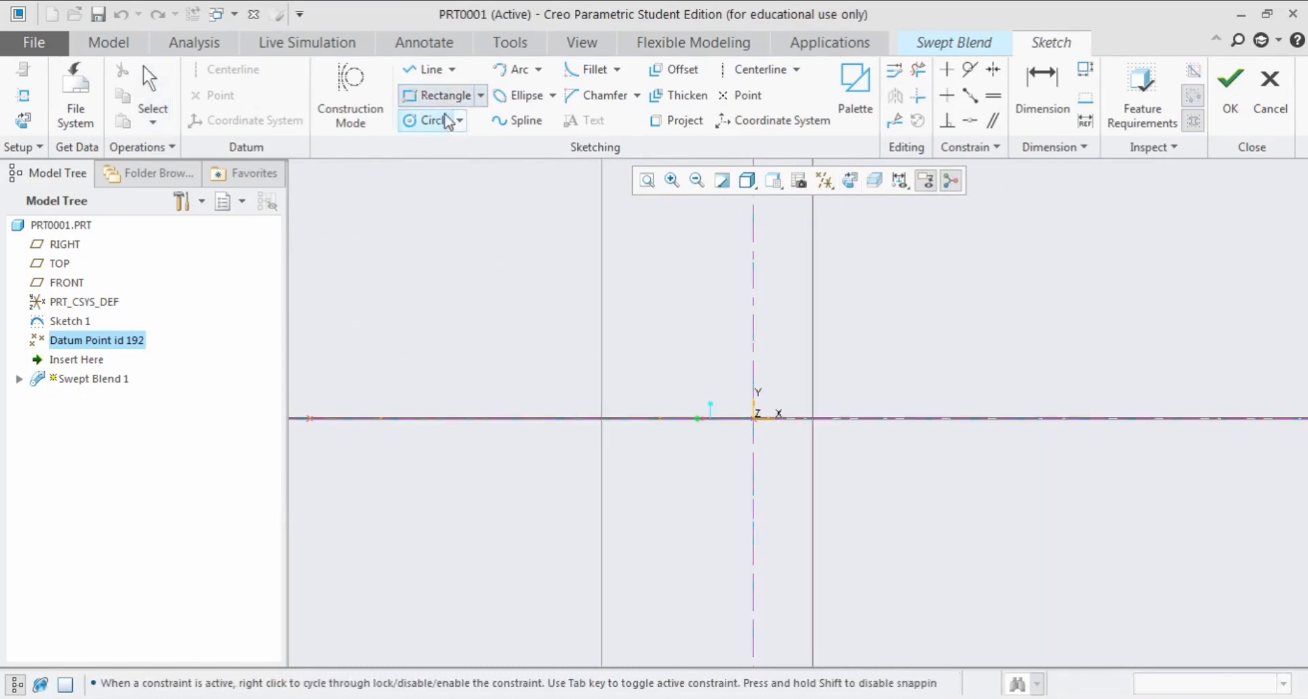
click(708, 374)
click(800, 467)
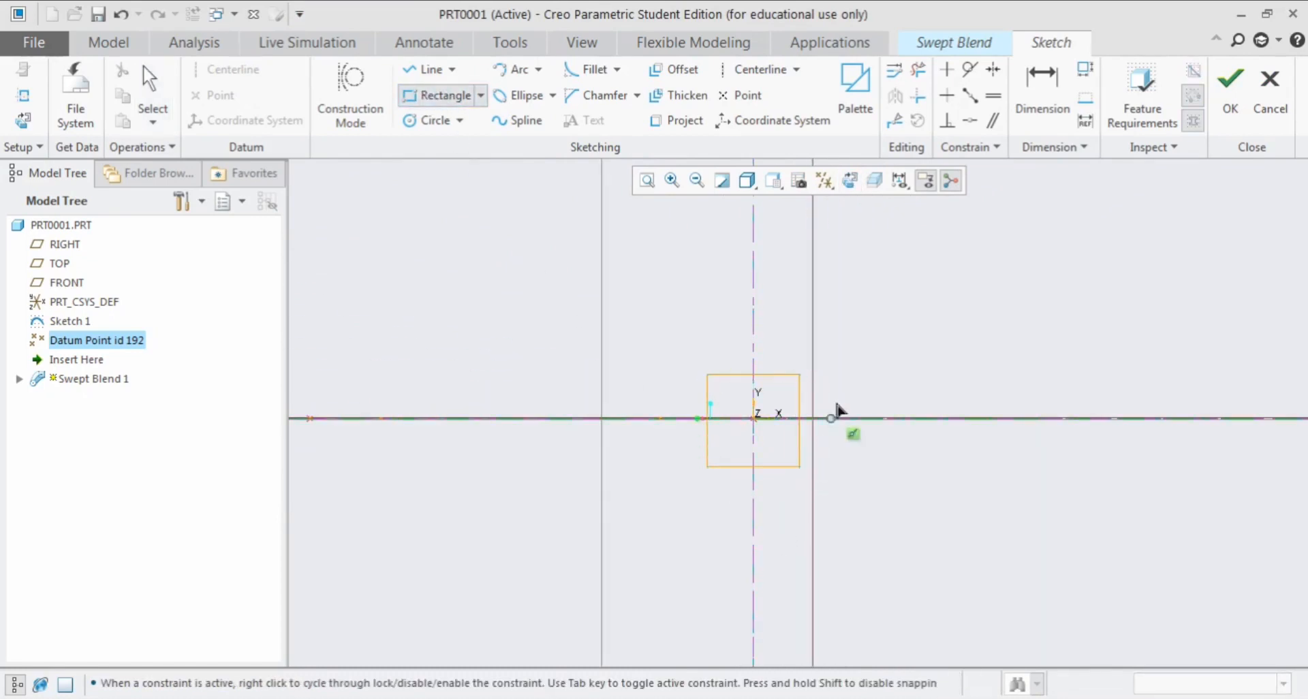
middle_click(856, 372)
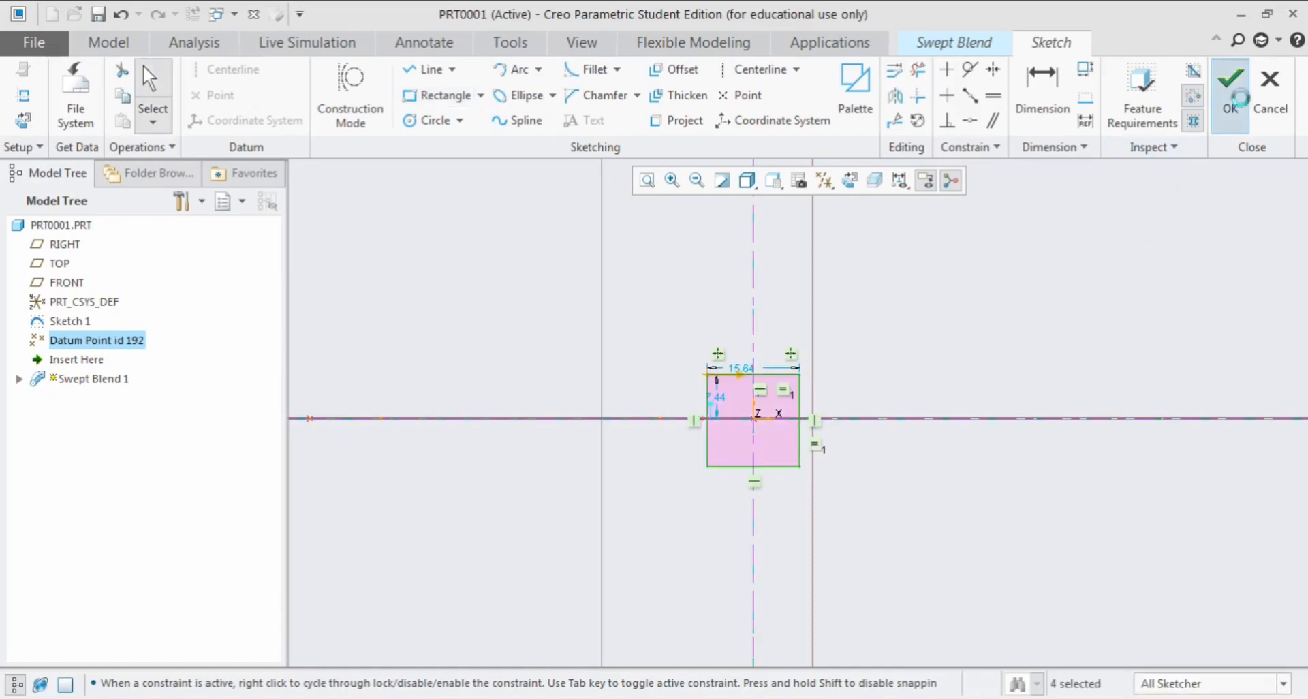
click(1237, 95)
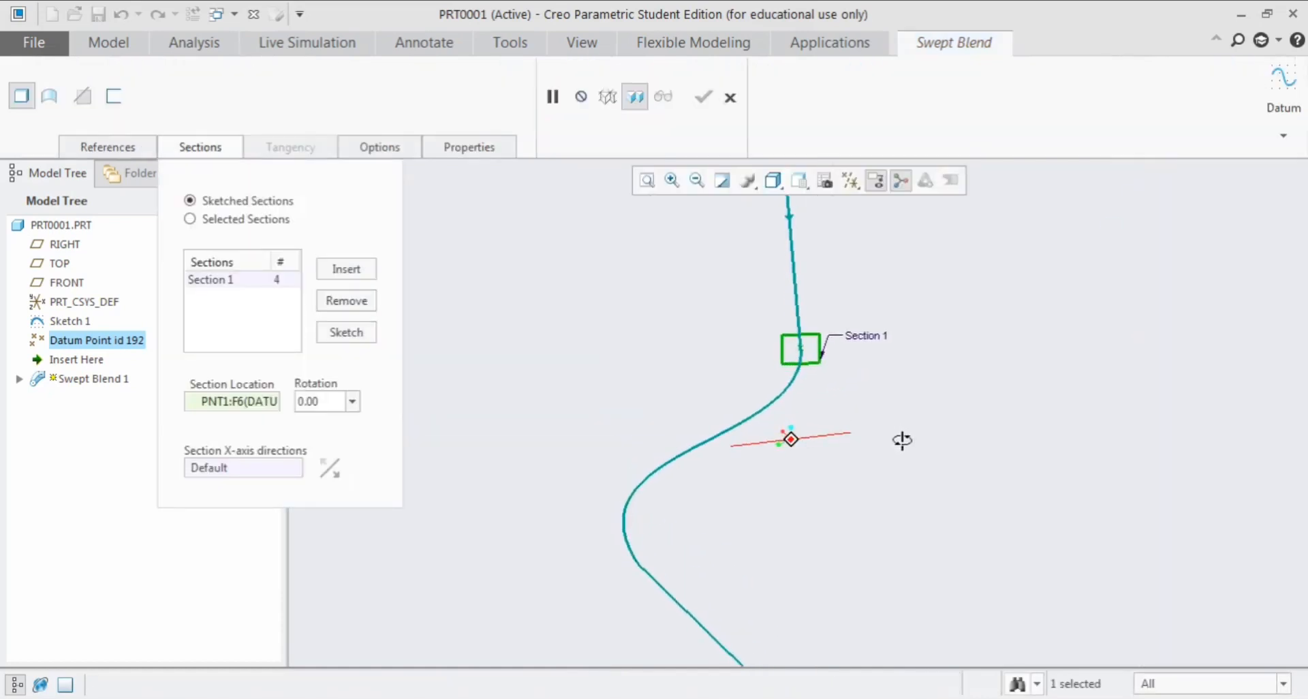
Step: Insert a second sketched section located at the datum point on the spline's upper end
scroll(871, 428, up, 2)
scroll(881, 410, down, 1)
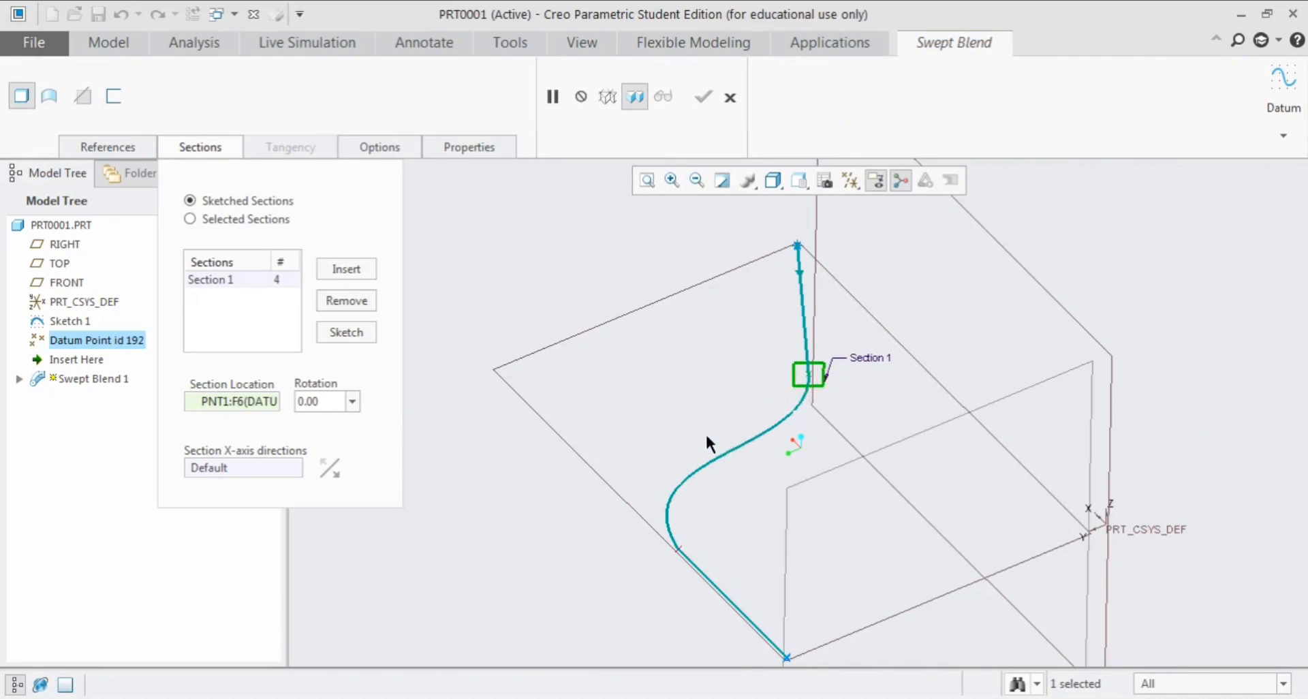
click(347, 269)
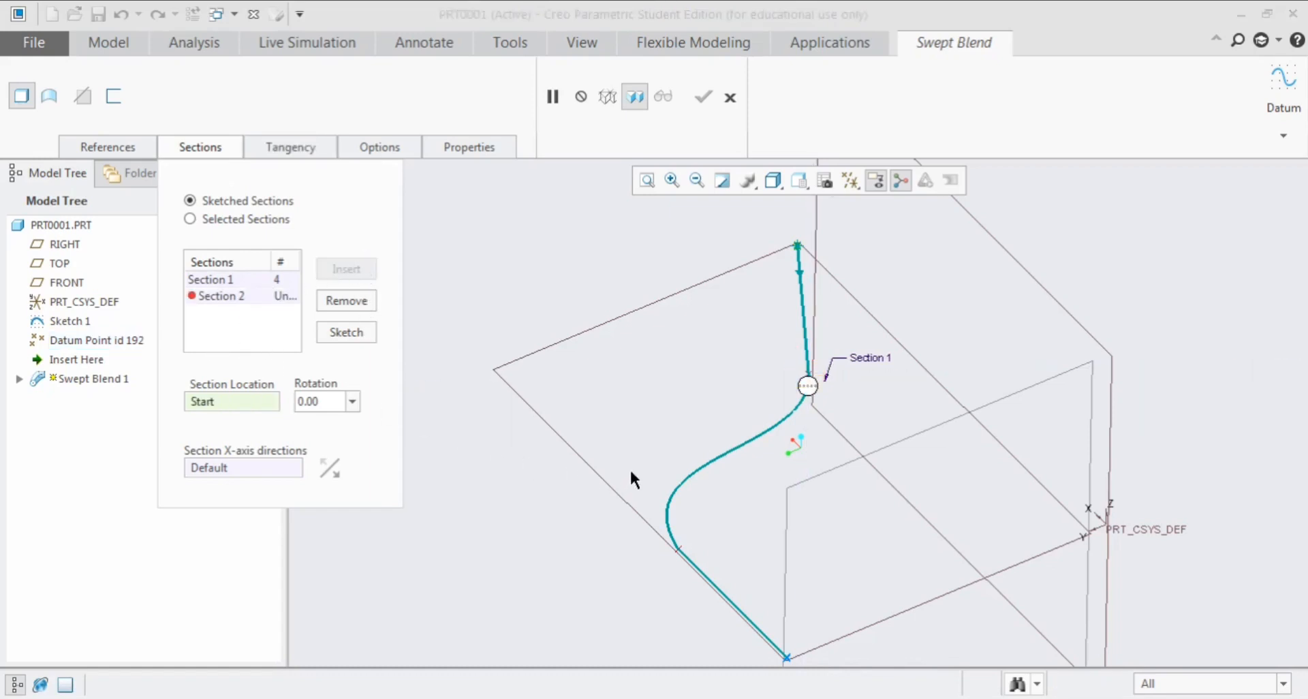
middle_drag(631, 472, 746, 465)
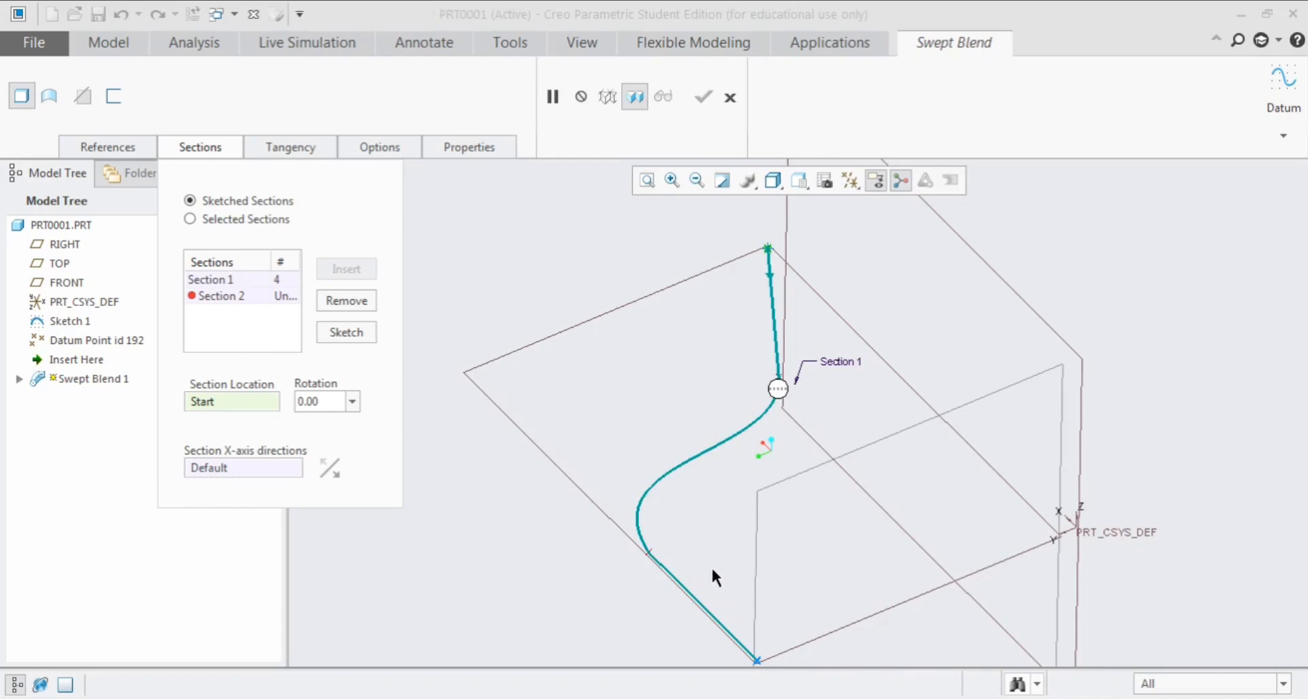
click(649, 556)
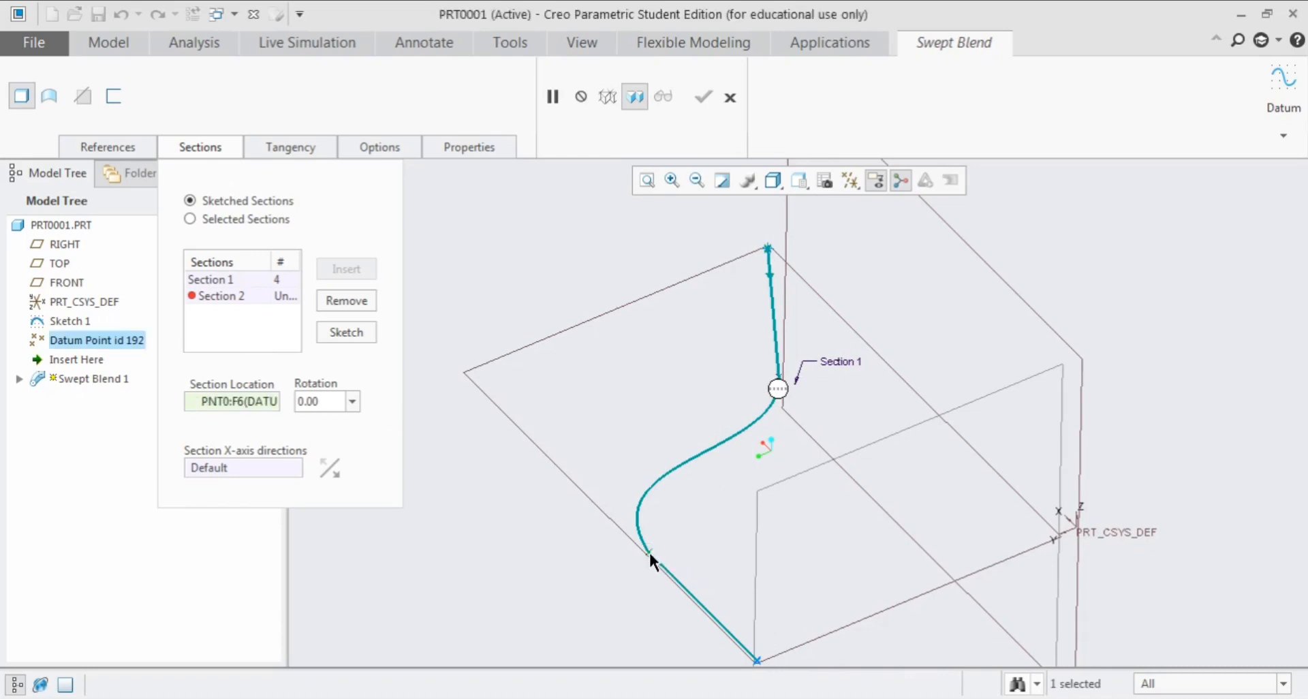
Step: Sketch the second section as a rectangle about 44 by 38 units, centred on its section origin, and finish the sketch
click(346, 333)
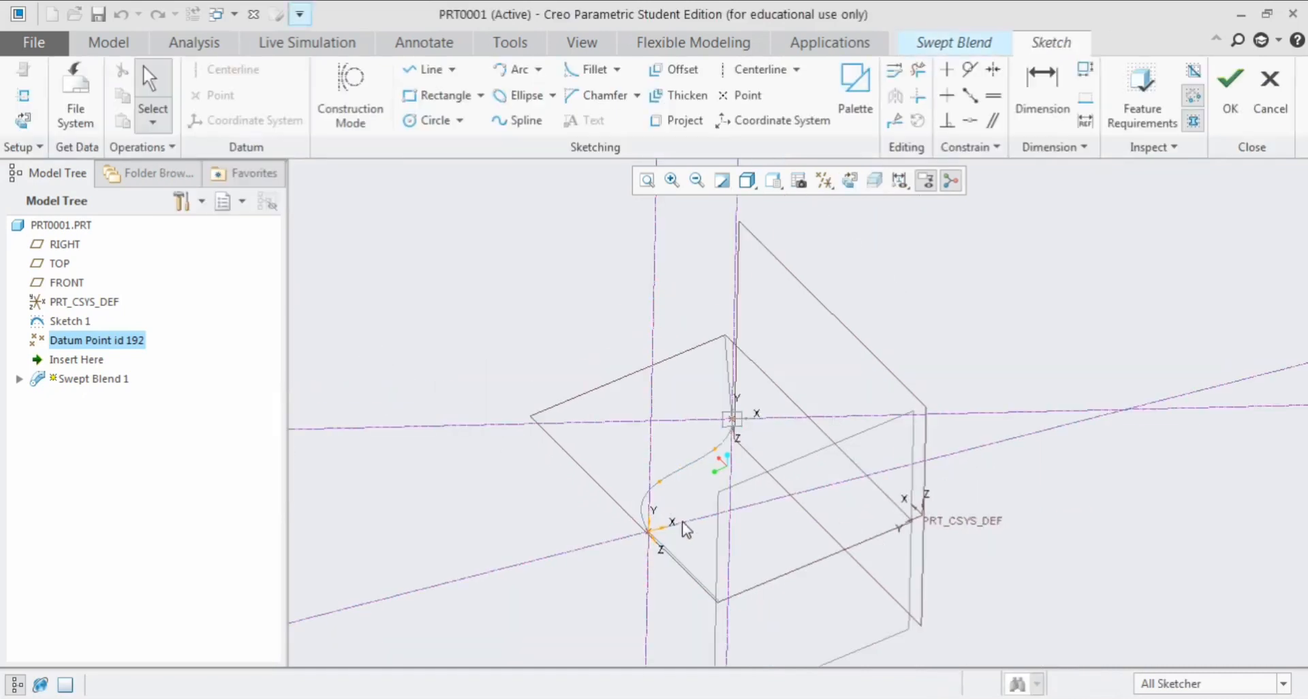
mouse_move(686, 529)
middle_down()
mouse_move(679, 491)
mouse_move(694, 502)
mouse_move(686, 529)
middle_up()
scroll(671, 562, up, 2)
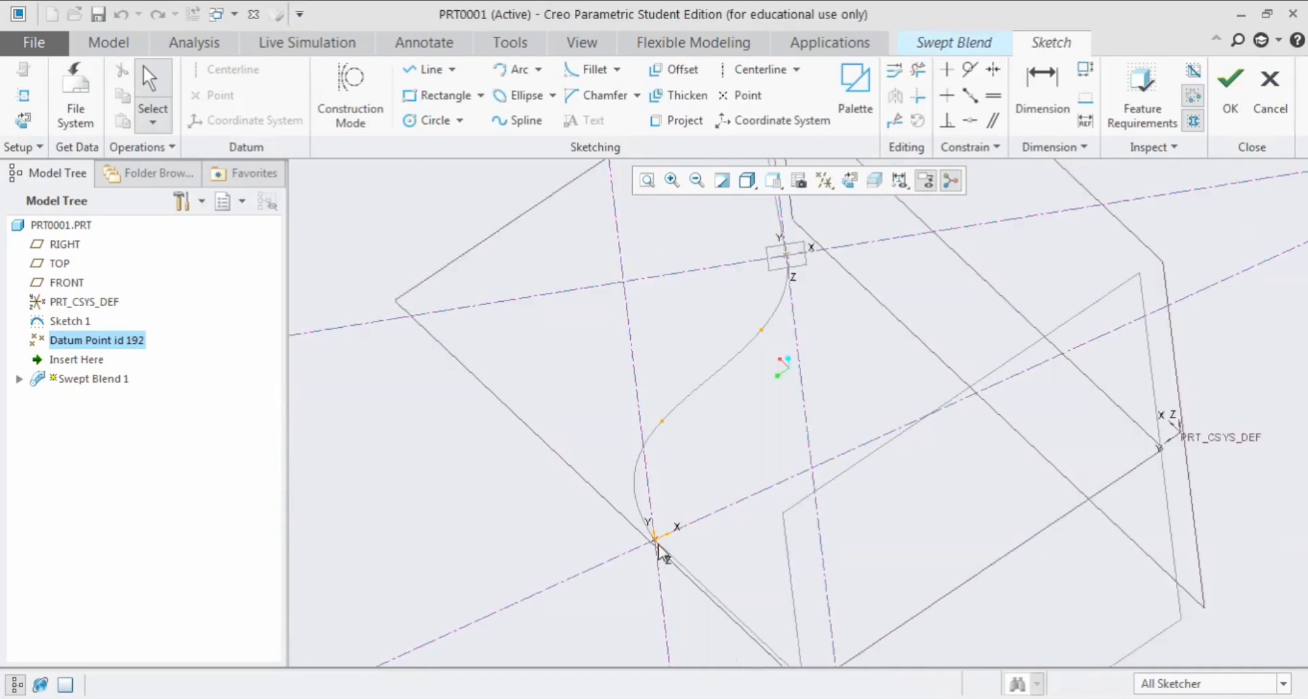
click(850, 180)
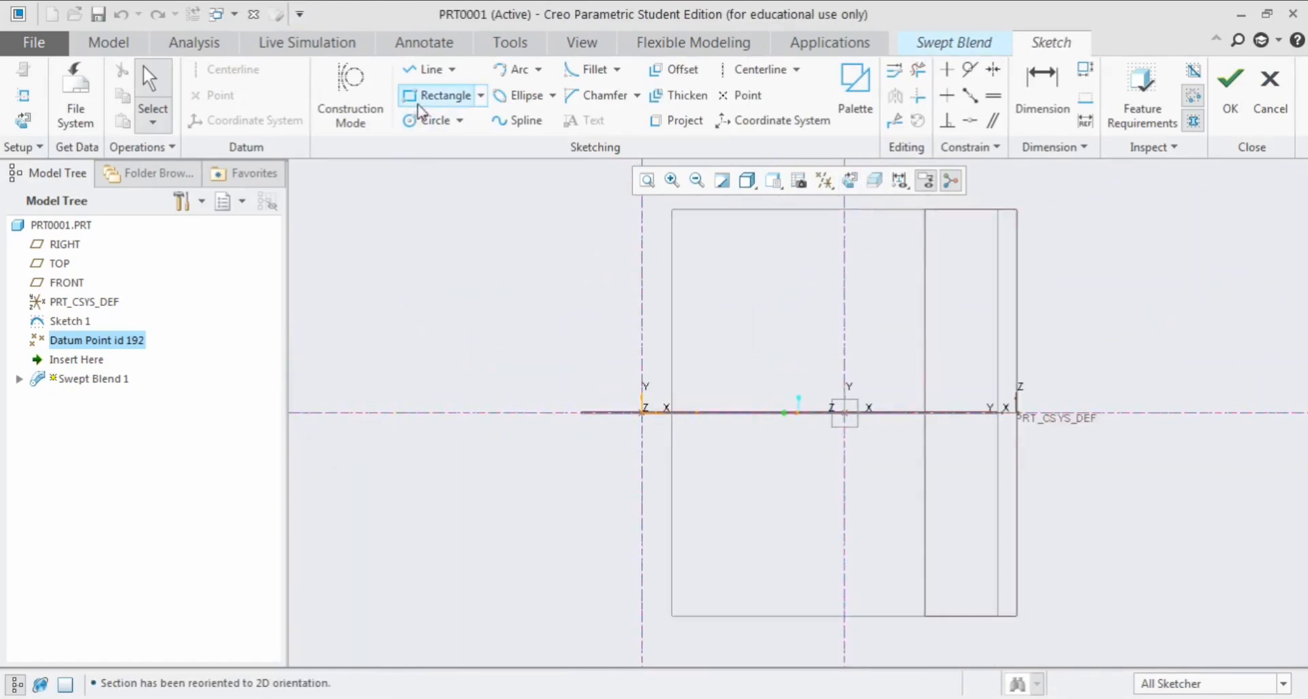
click(426, 95)
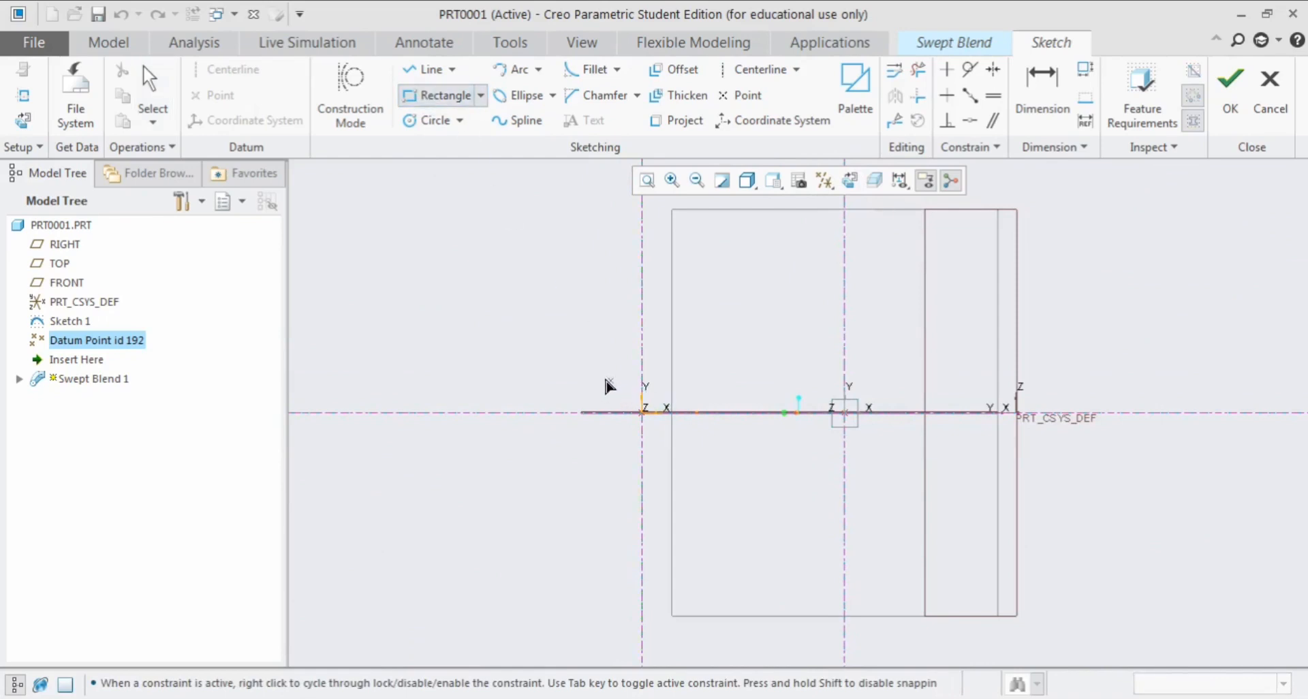
click(602, 378)
click(684, 448)
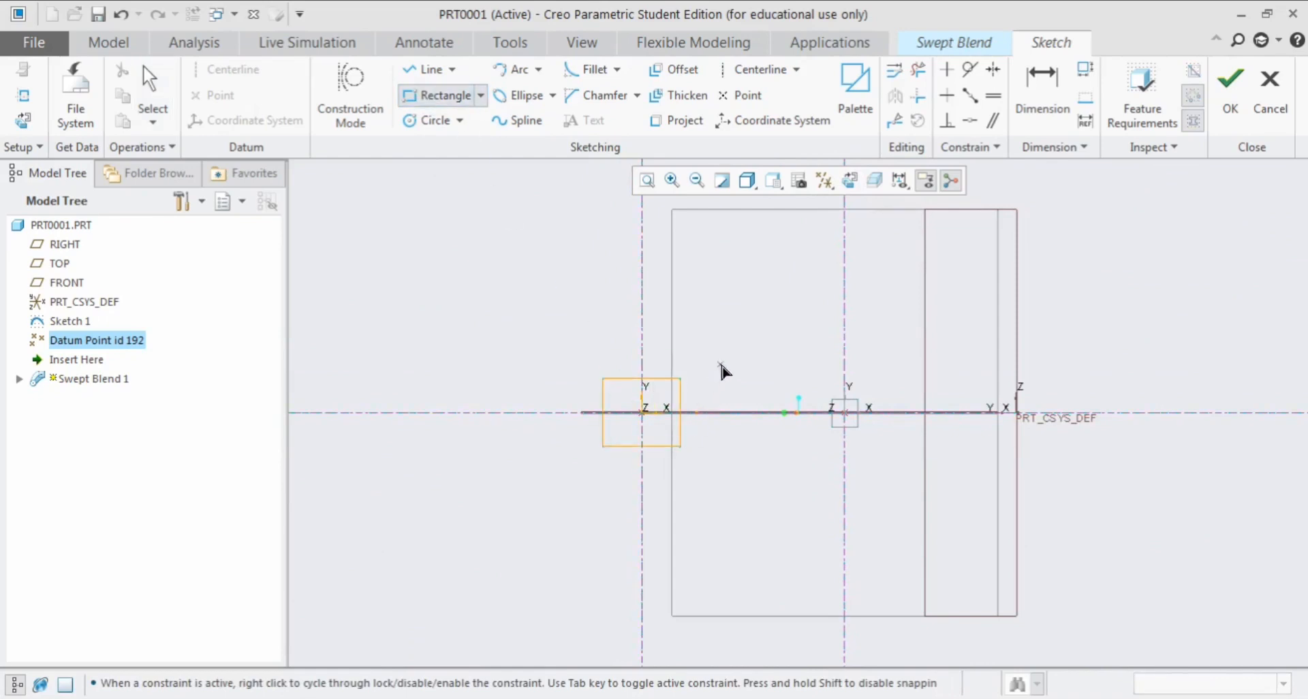
middle_click(722, 371)
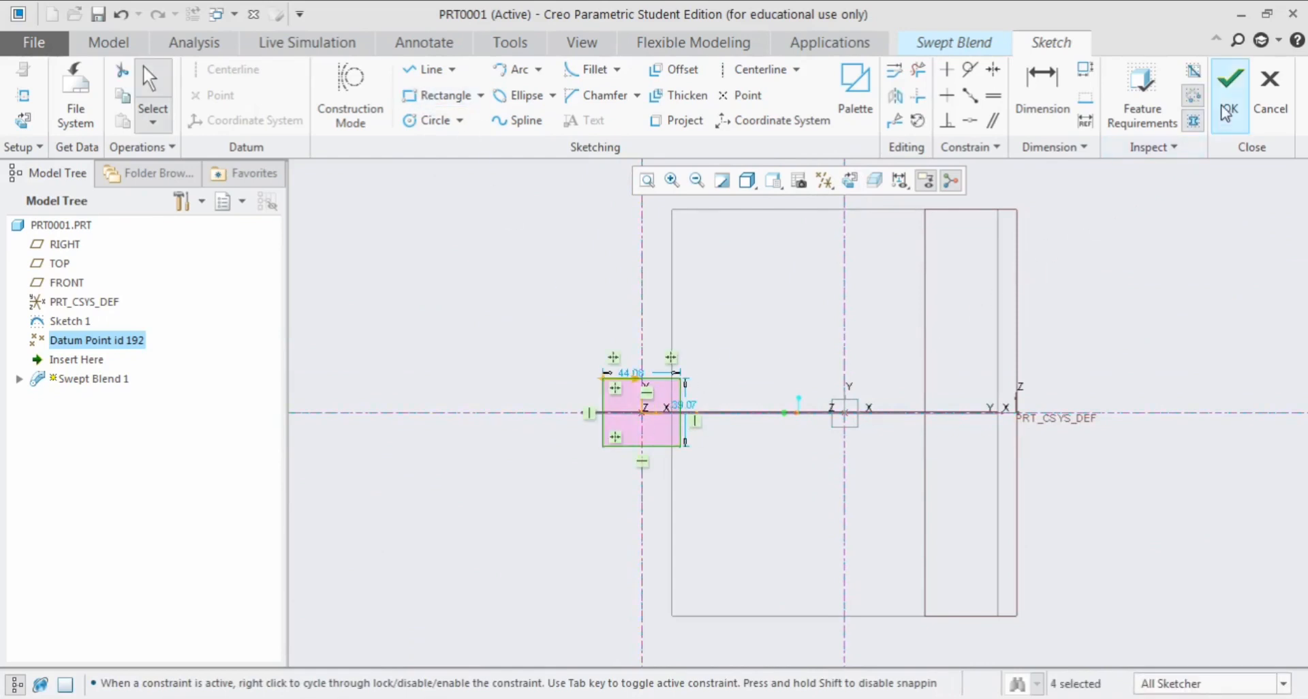
click(1230, 88)
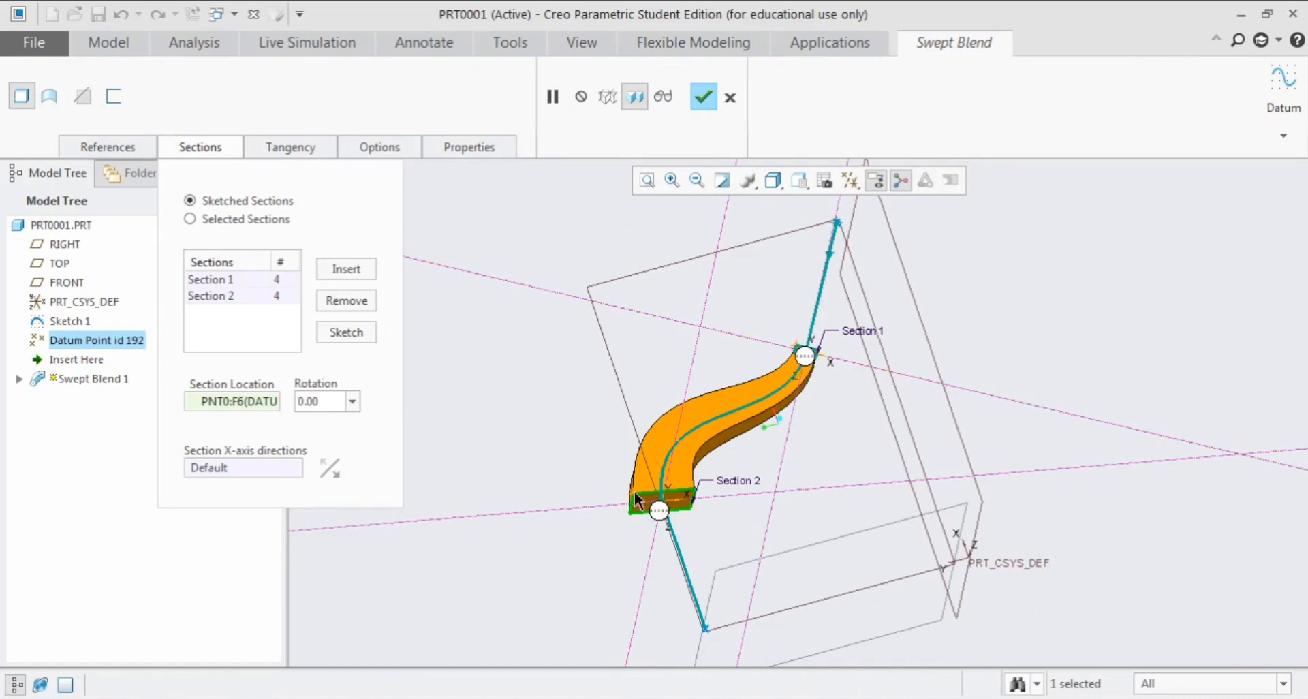
Step: Insert a third sketched section located at the trajectory's end point, on the free end of the upper straight line
middle_drag(730, 501, 745, 475)
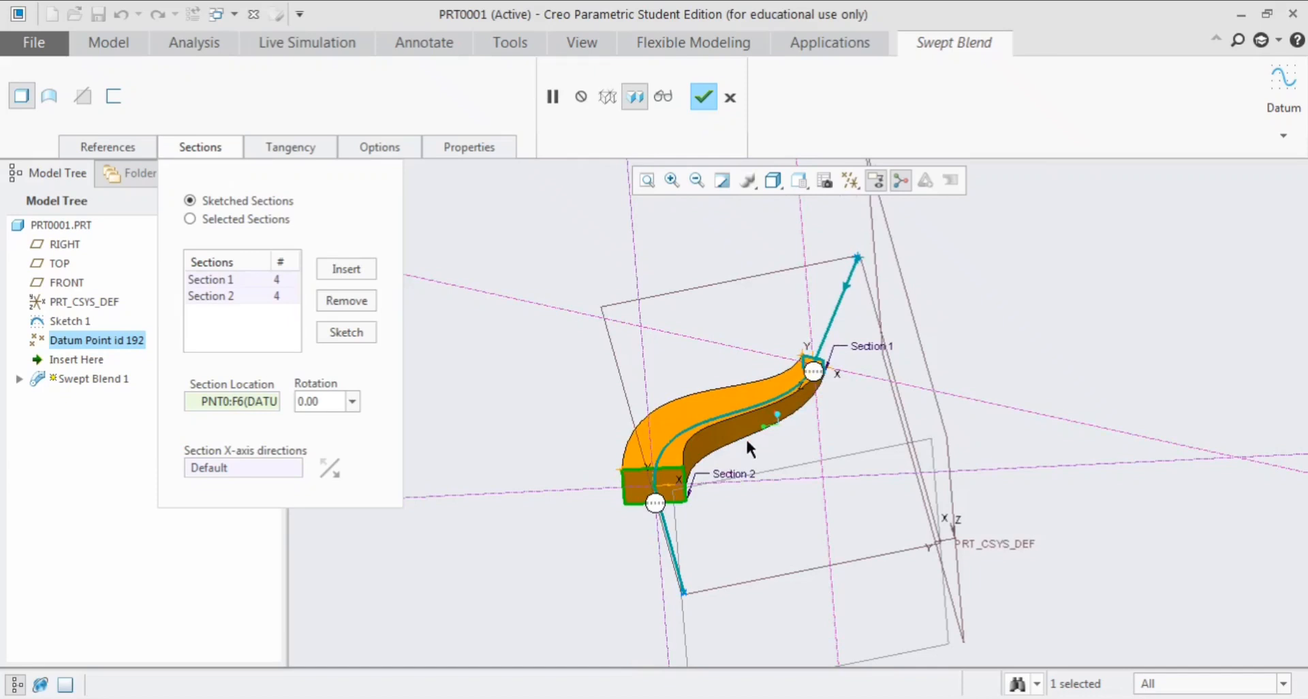
middle_drag(752, 448, 755, 458)
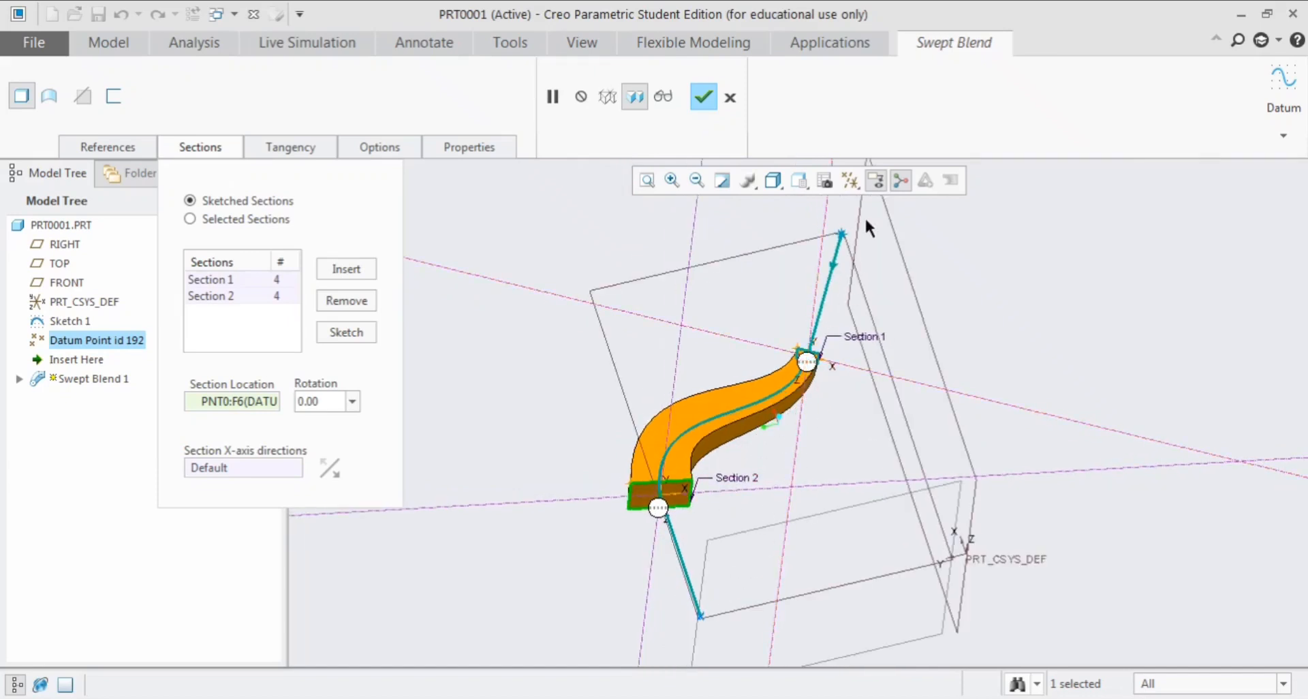
click(347, 269)
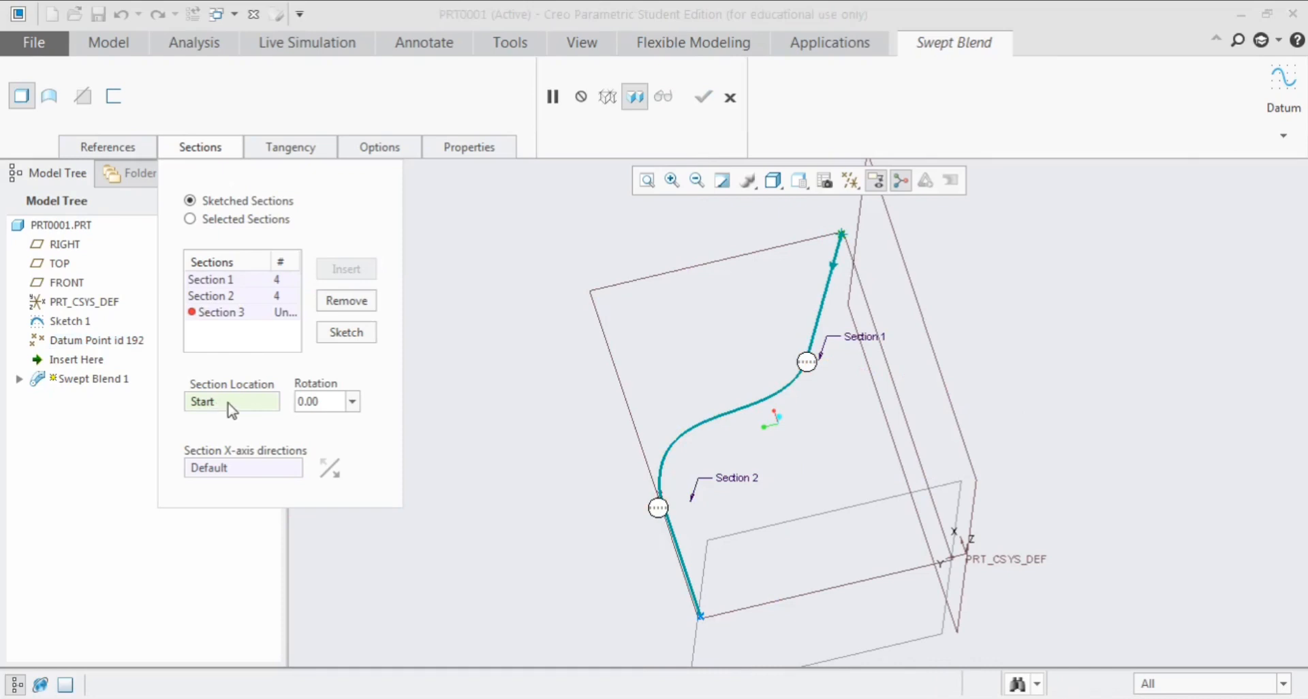
click(700, 616)
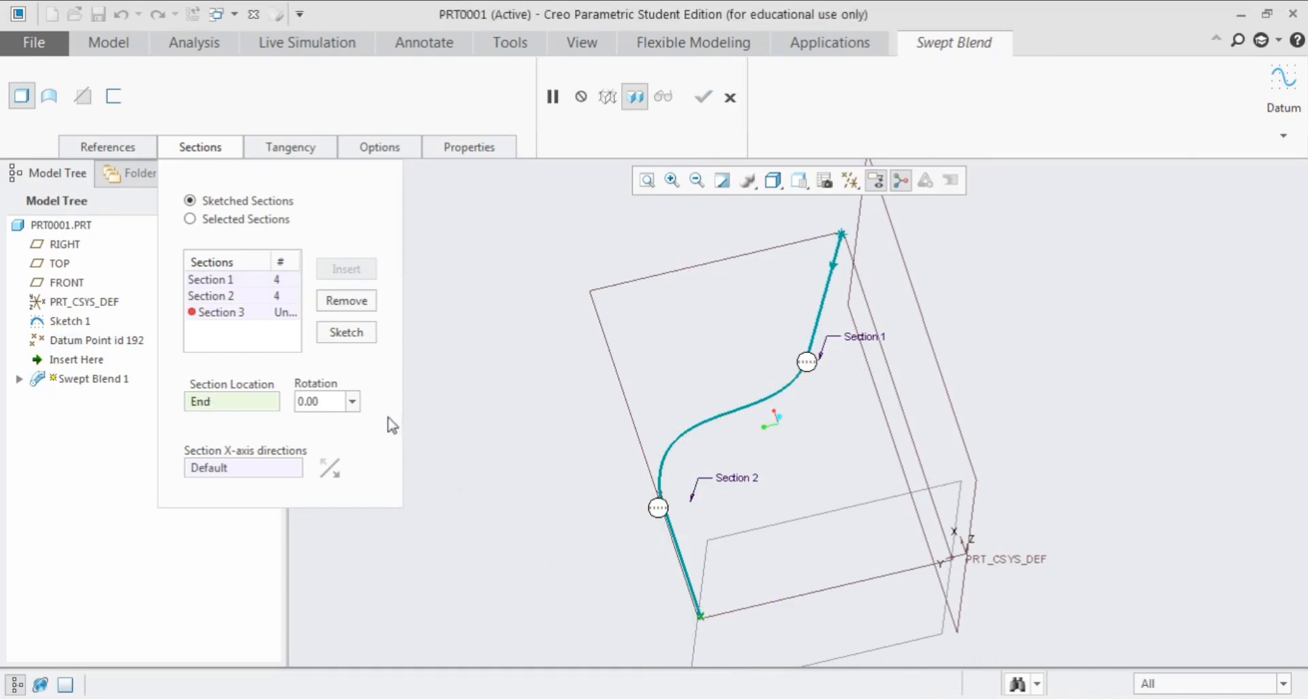
Step: Sketch a circle about 29 units in diameter, centred on the third section's origin
click(347, 333)
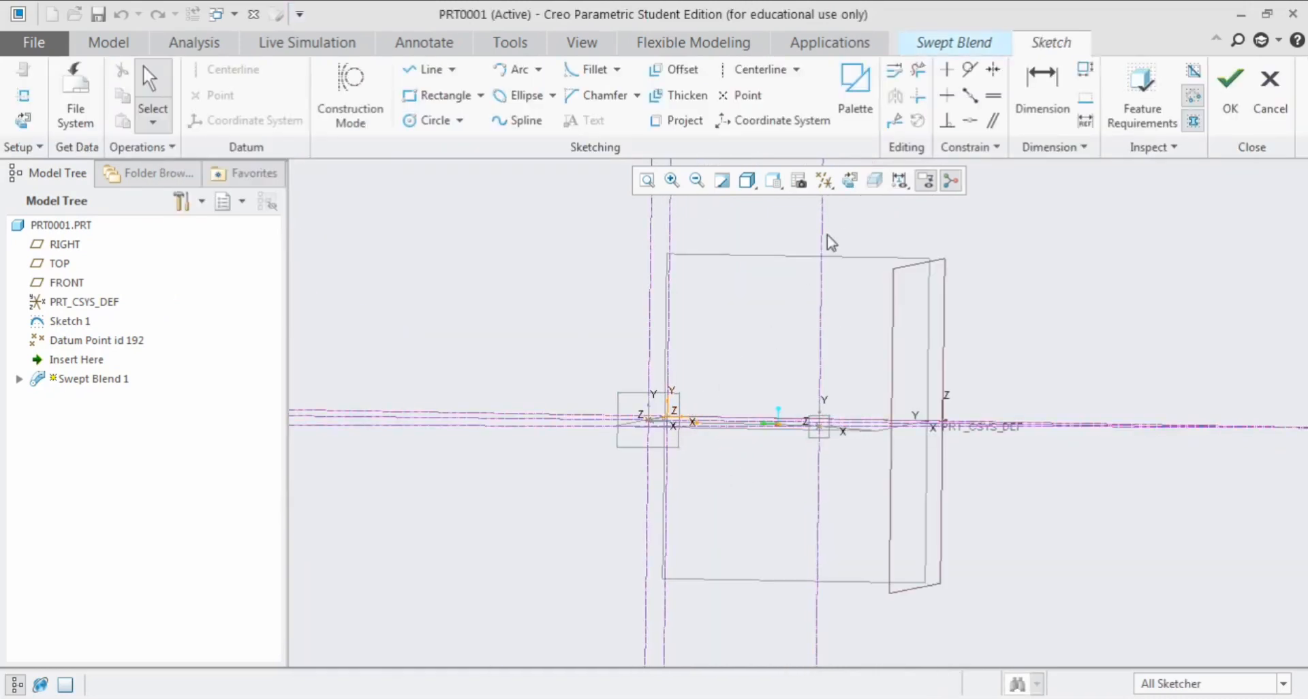
click(848, 179)
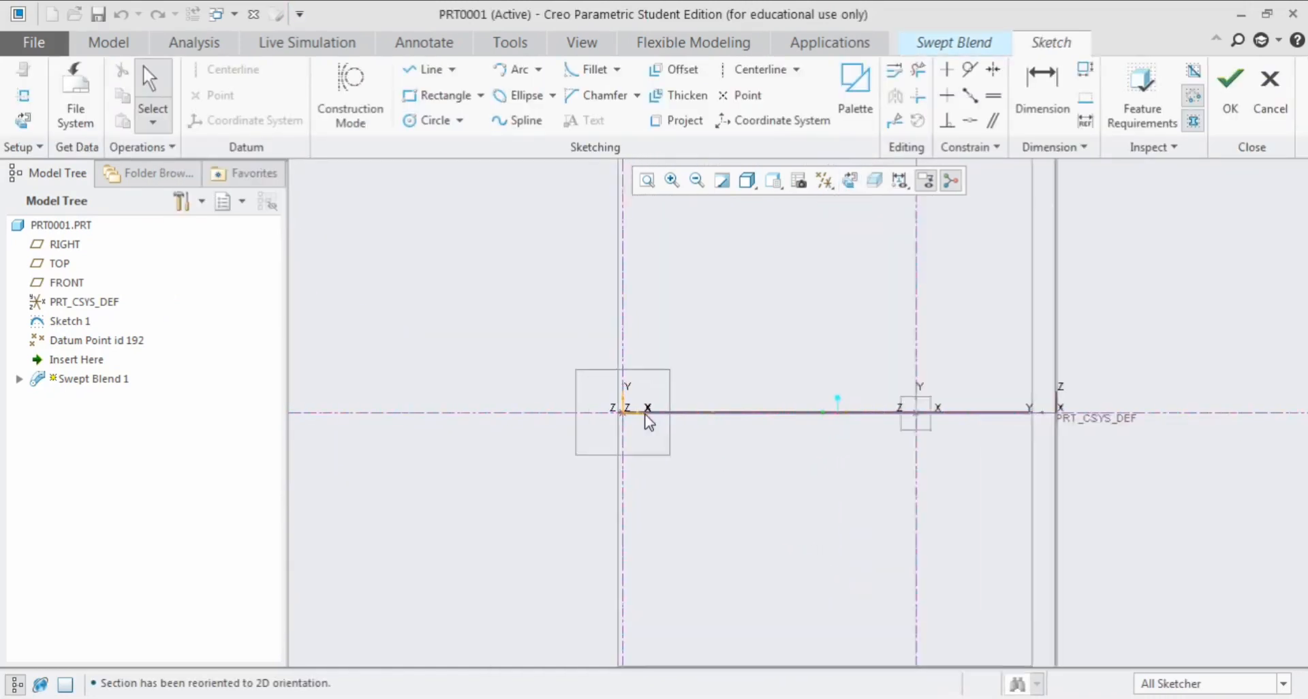
scroll(649, 423, down, 4)
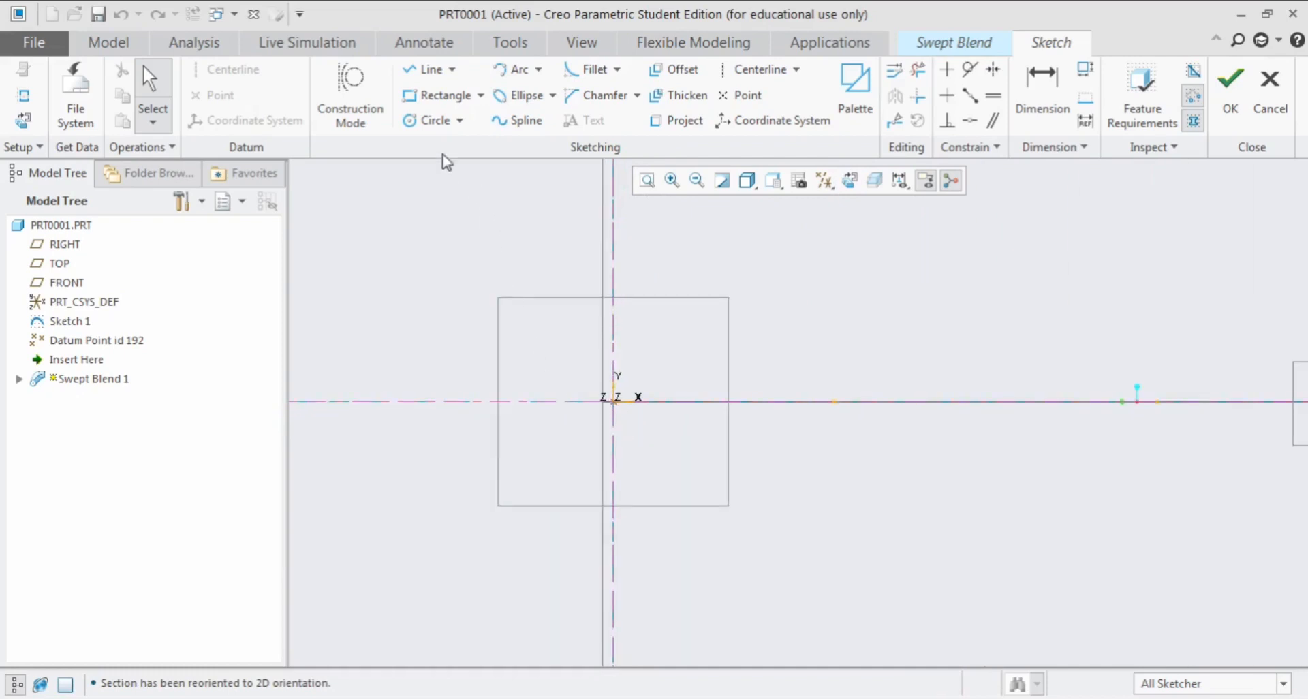
click(431, 121)
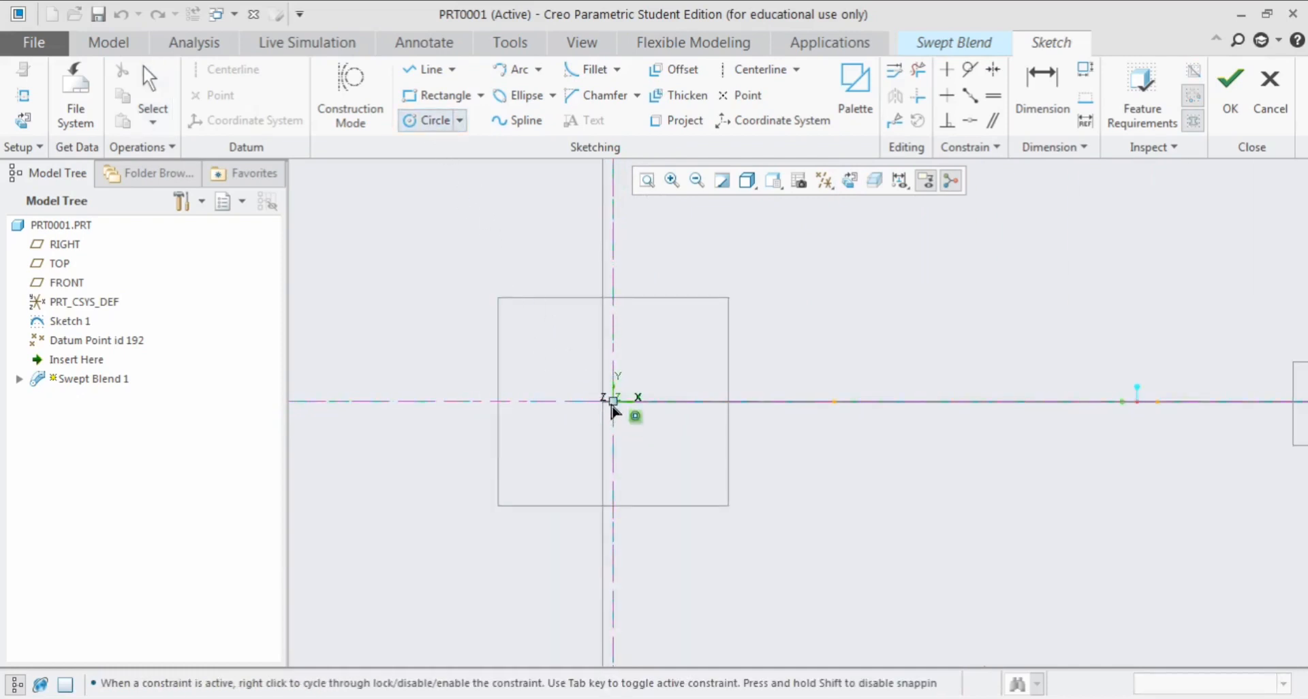
click(614, 402)
click(678, 450)
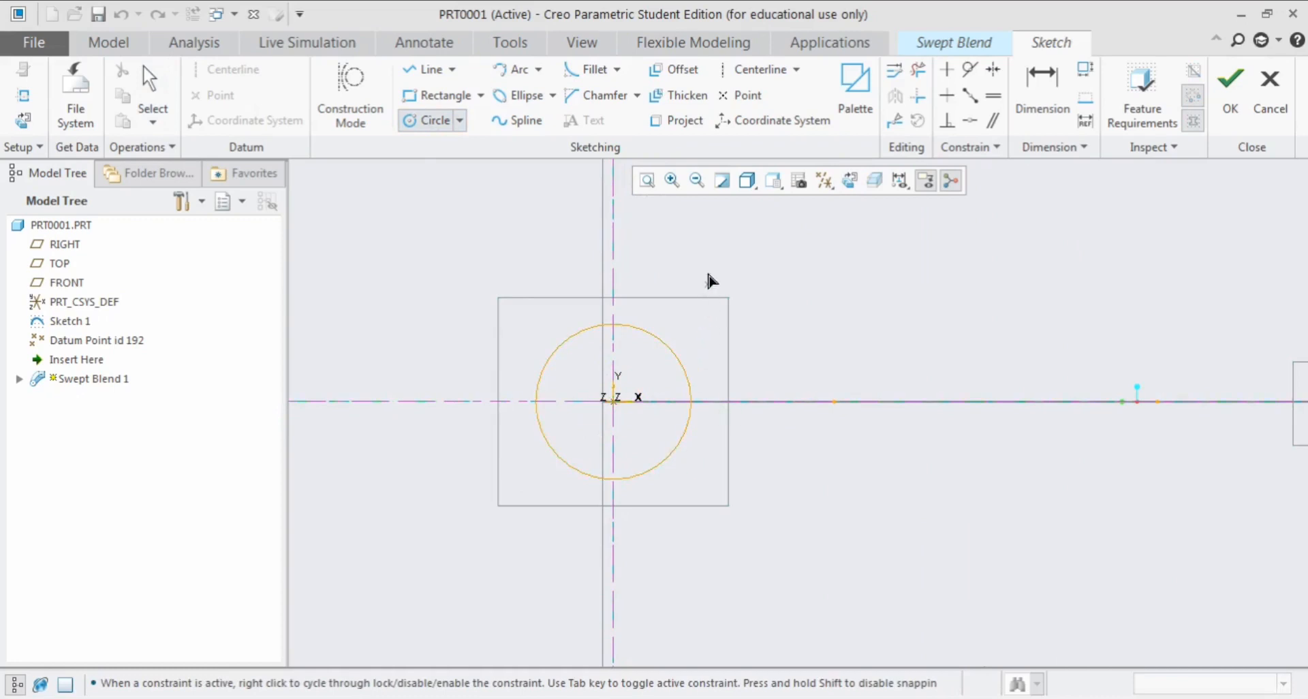
middle_click(707, 266)
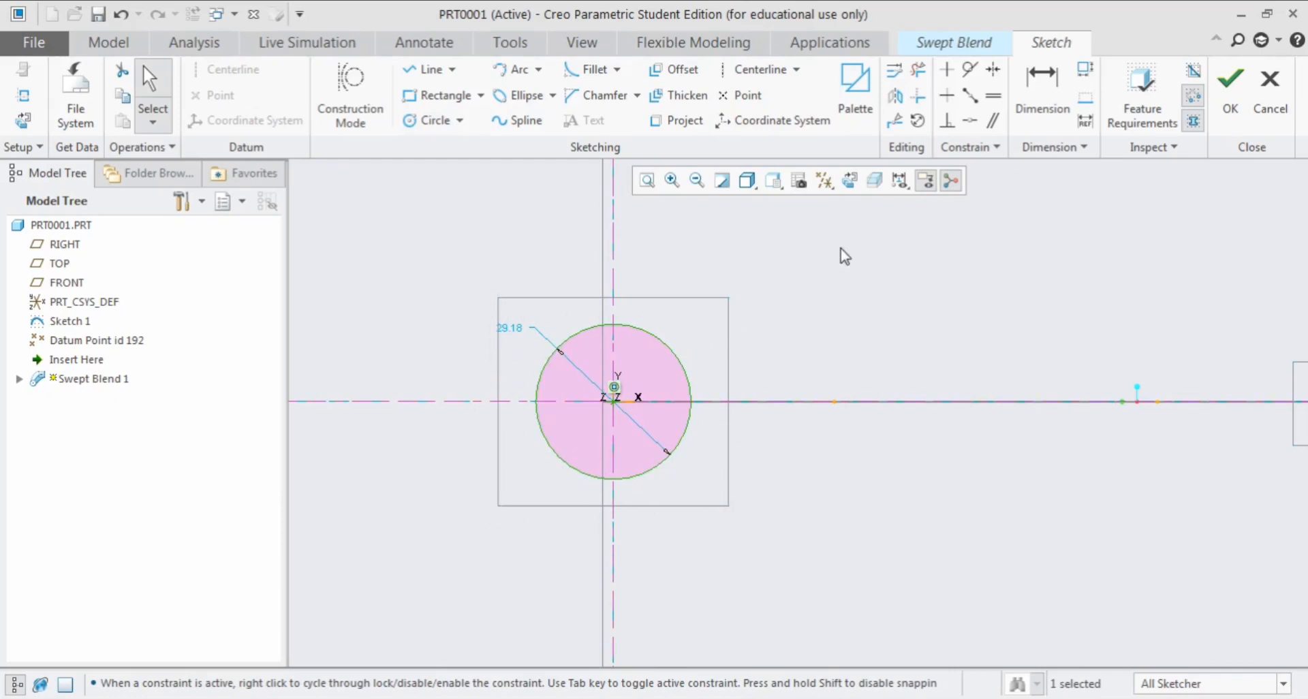
Step: Divide the circle into four arcs at points symmetric about the section axes, and finish the third section sketch
click(894, 121)
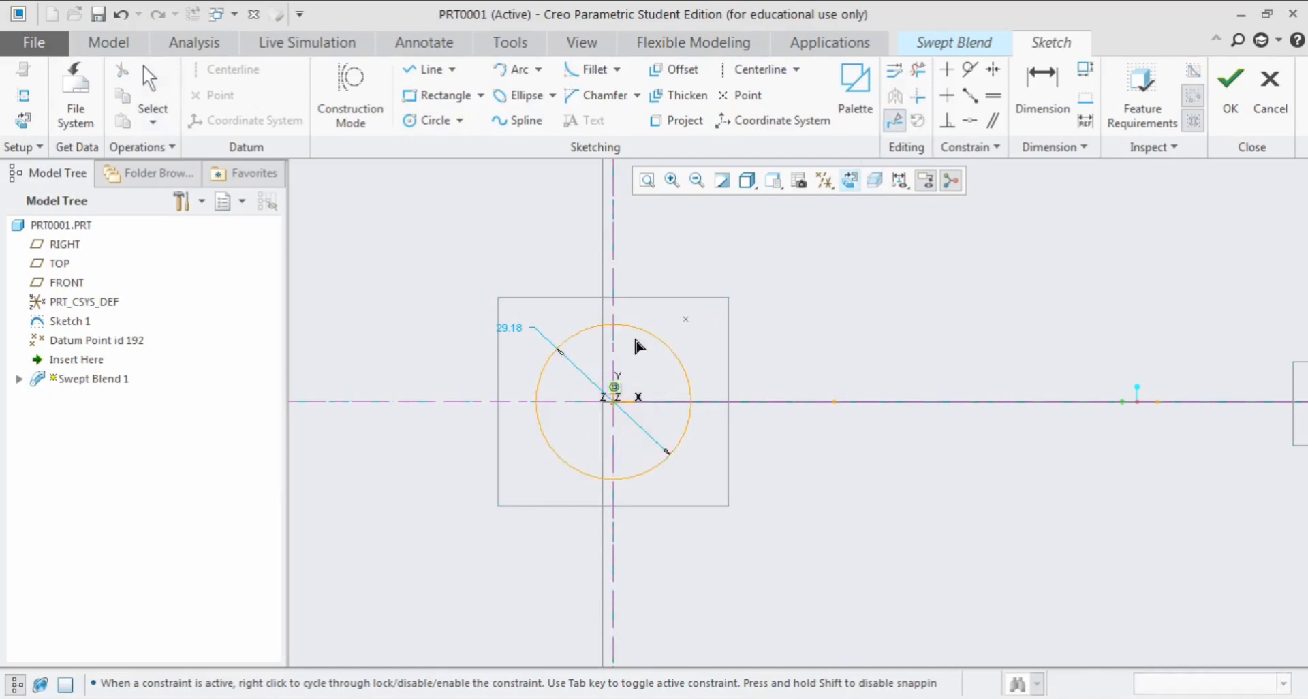
click(668, 351)
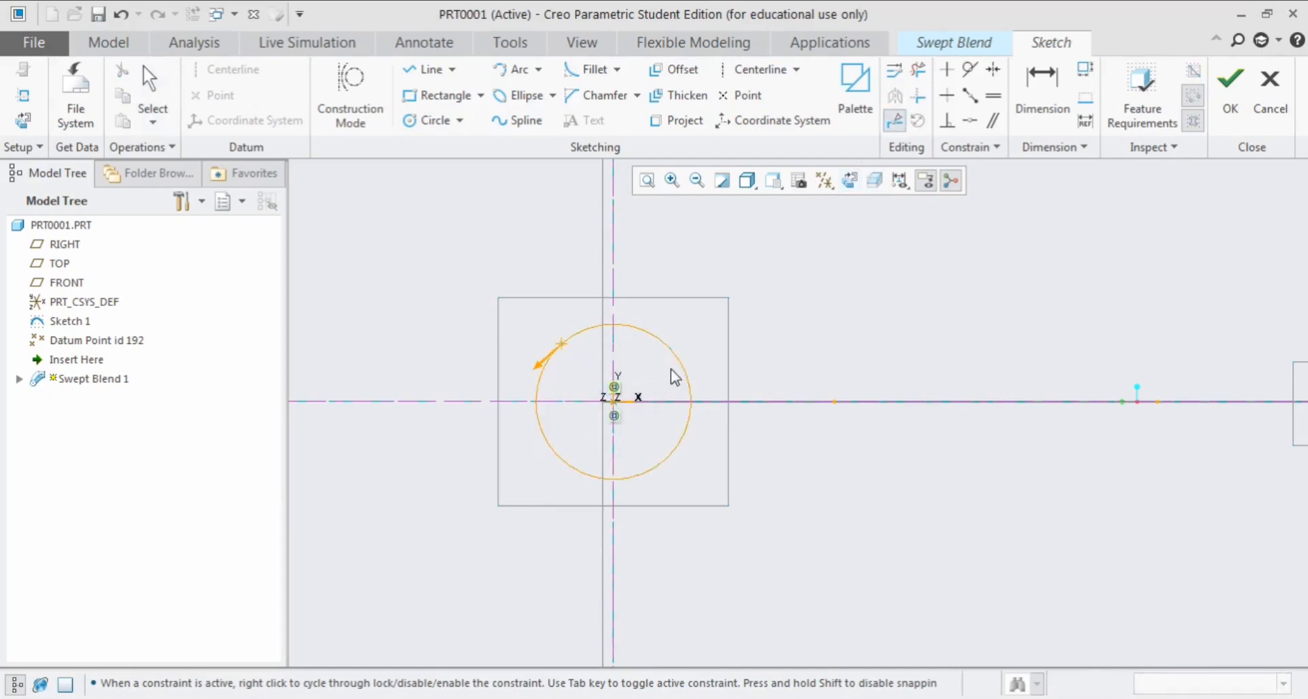
click(669, 458)
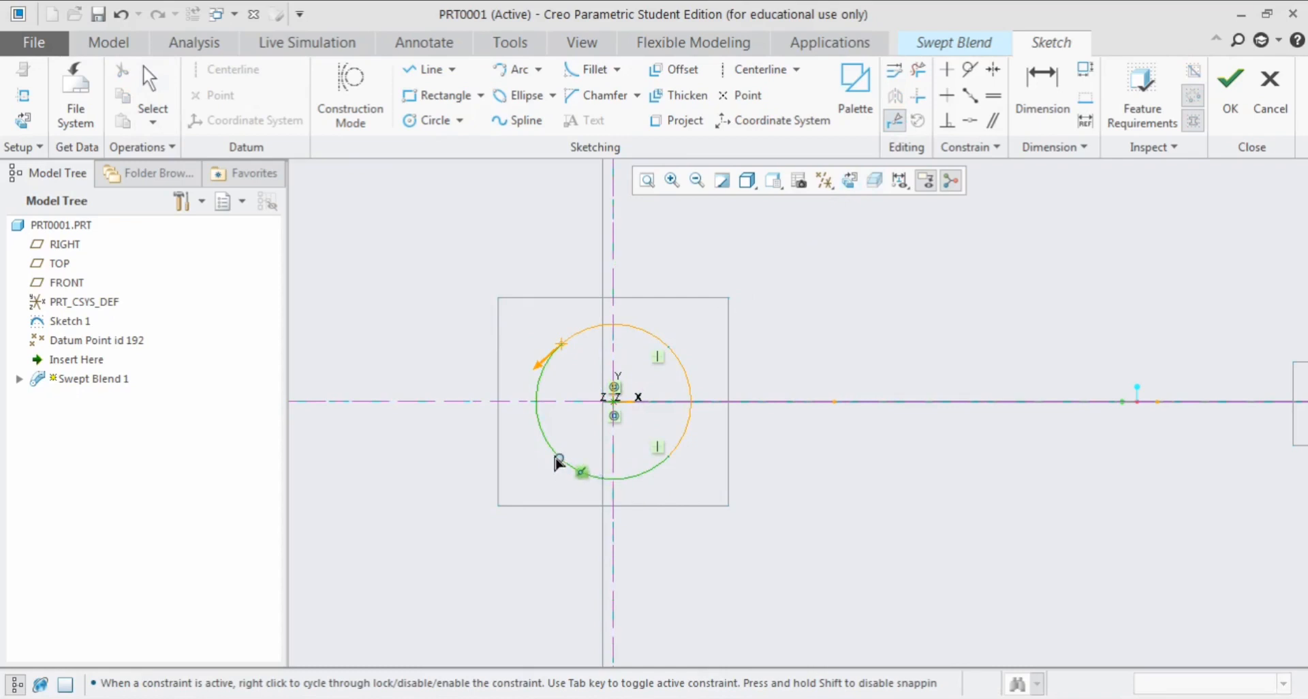
click(558, 456)
middle_click(591, 431)
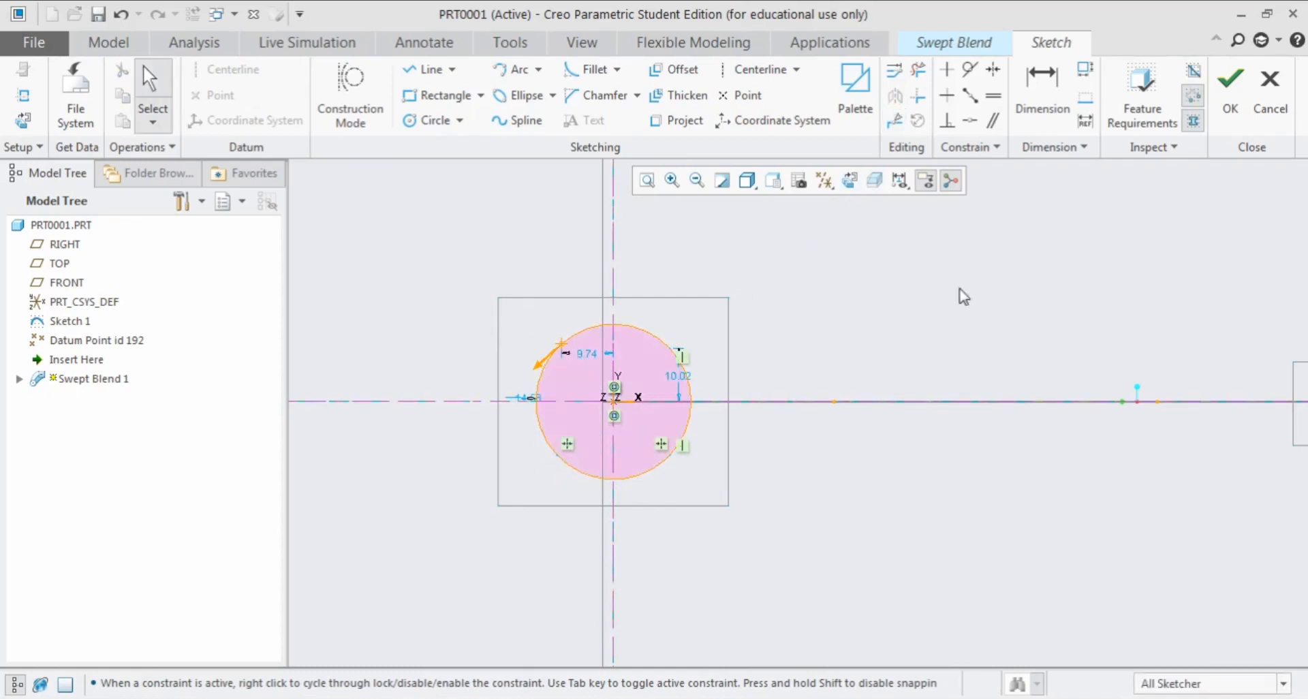
click(1230, 88)
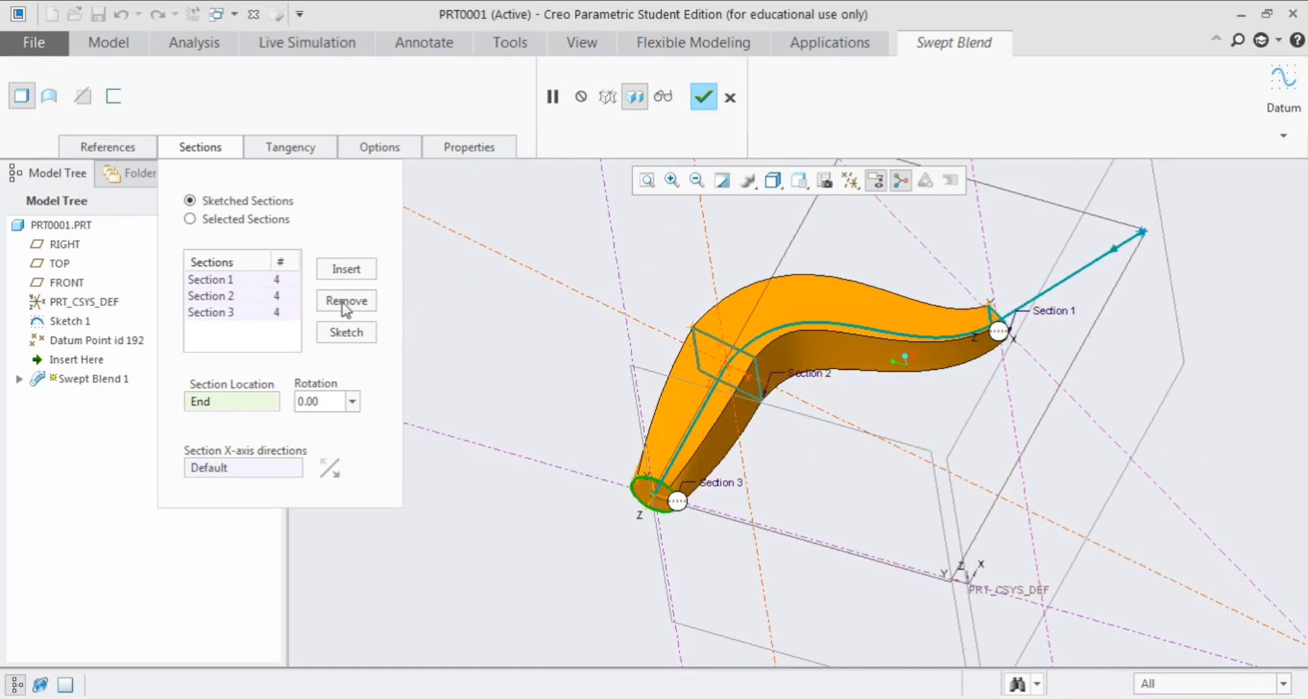
Step: Insert a fourth sketched section at the trajectory's start point and open its sketch, oriented to the sketch plane
click(347, 269)
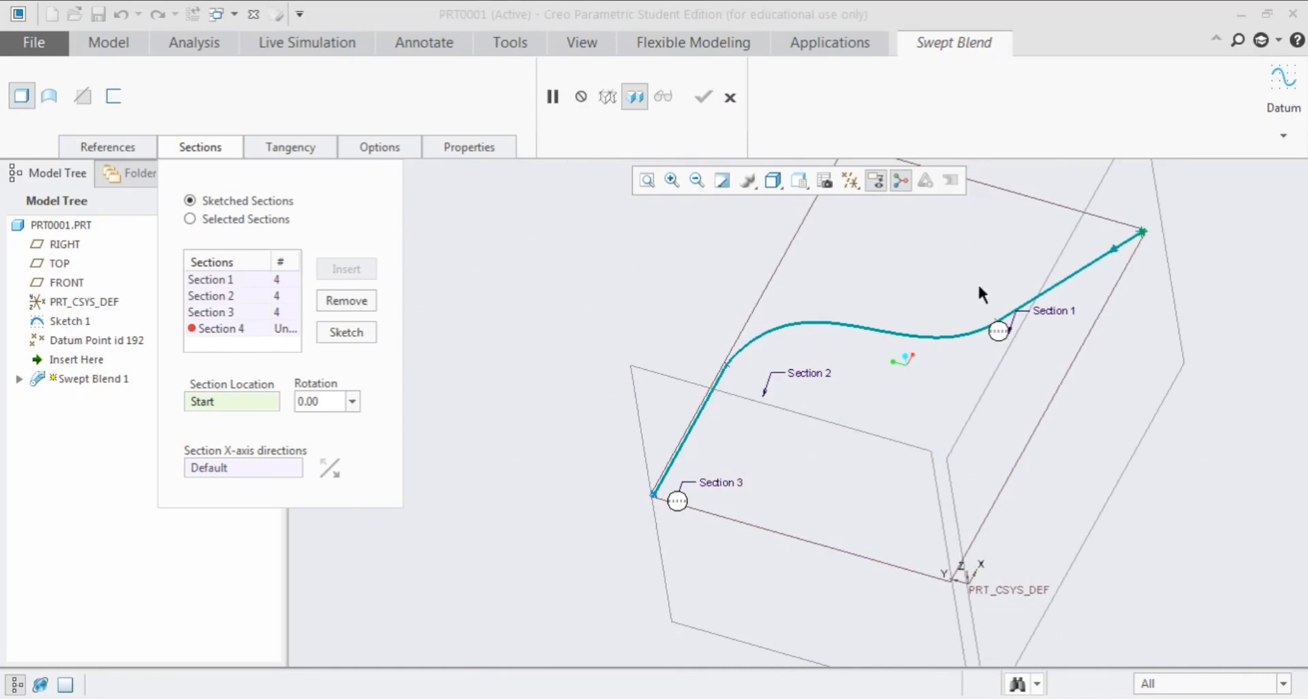
click(356, 335)
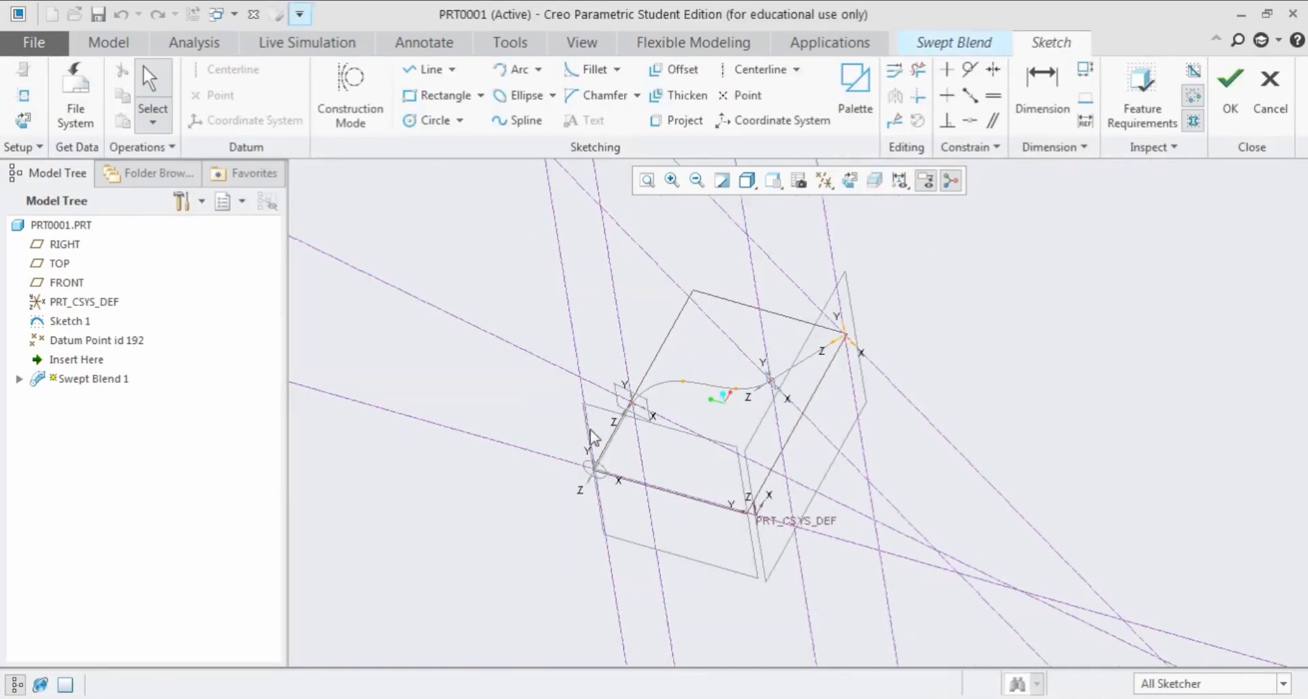
mouse_move(804, 388)
middle_down()
mouse_move(803, 406)
mouse_move(808, 367)
middle_up()
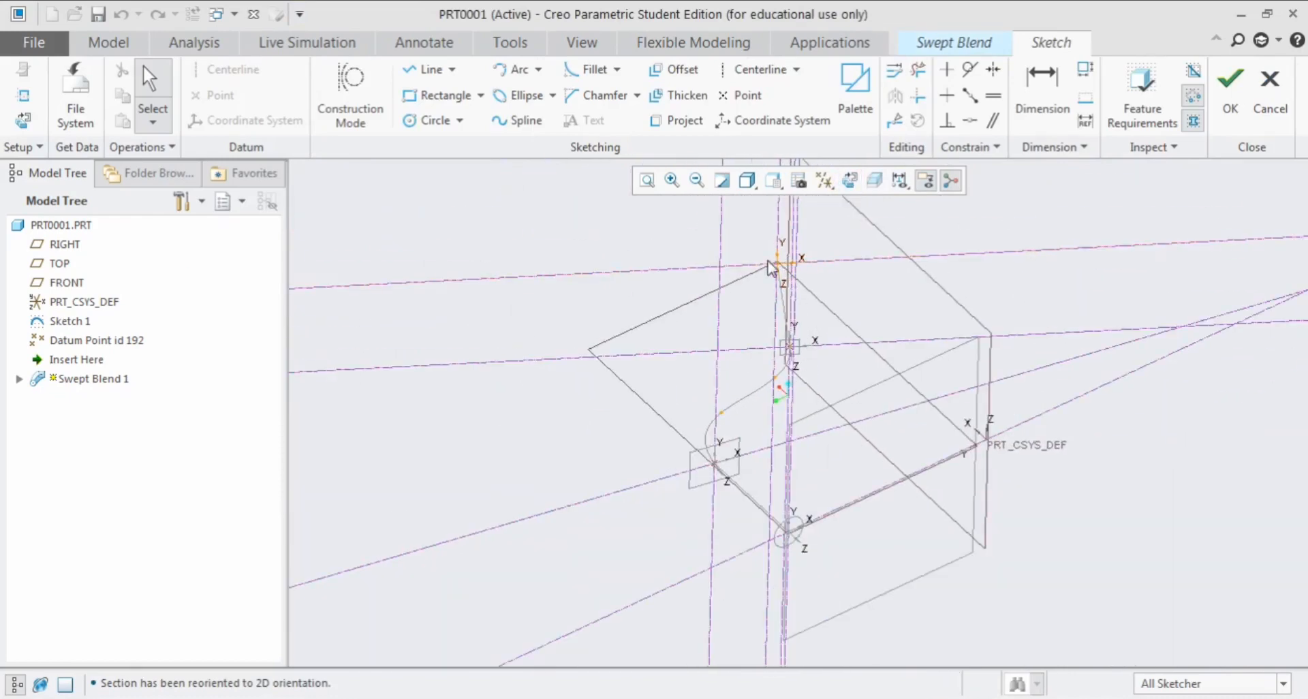
click(849, 180)
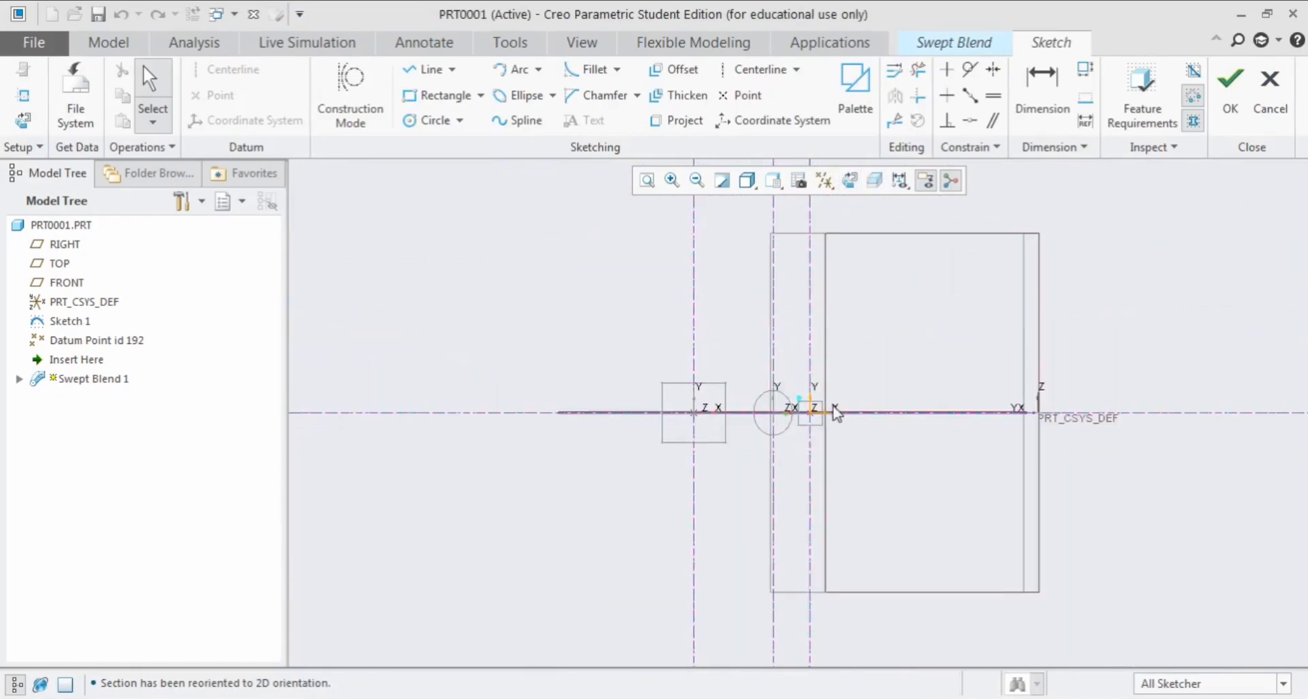
scroll(791, 413, up, 5)
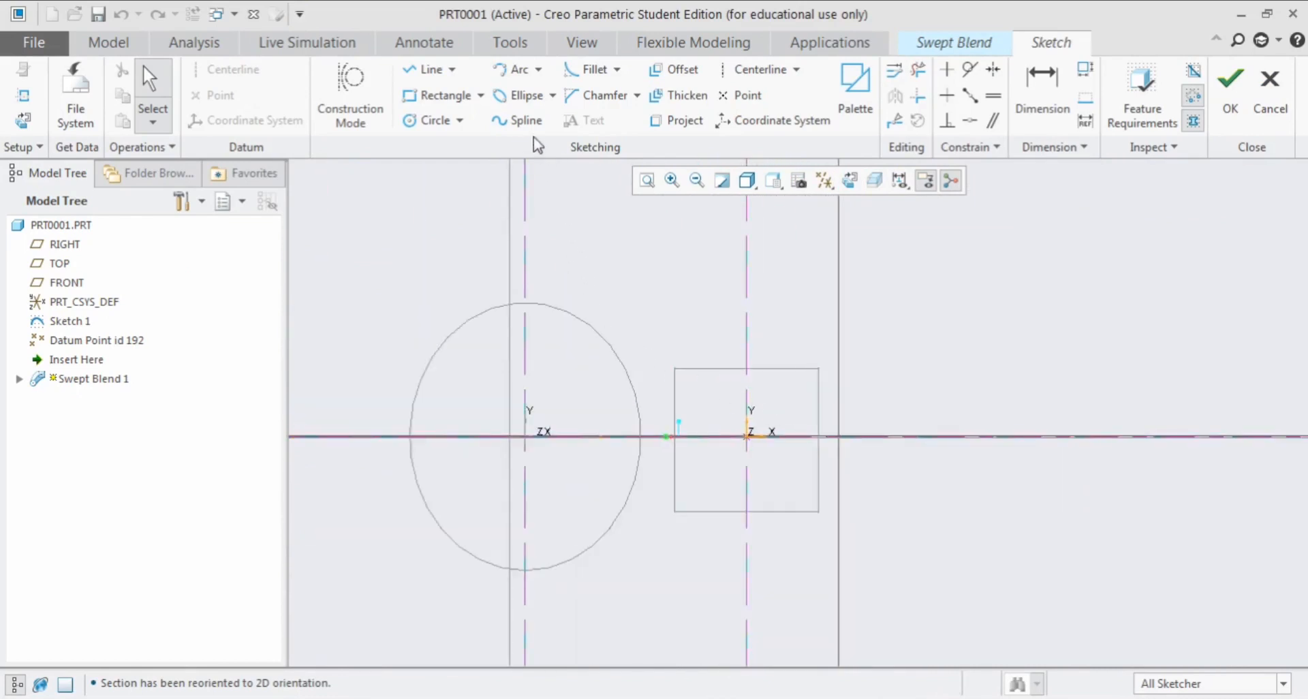
Step: Sketch an ellipse about 12.2 units wide and 10.5 units high, centred about 2.3 units along X from the fourth section's origin
click(521, 95)
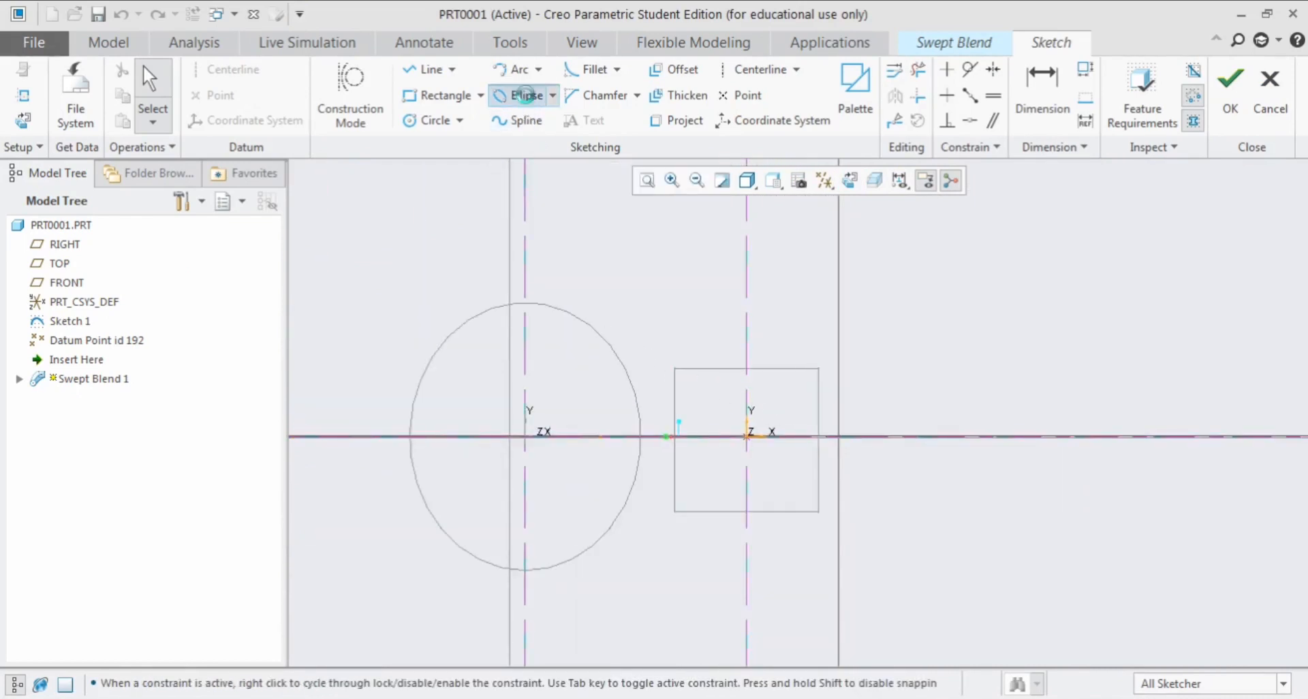
click(712, 437)
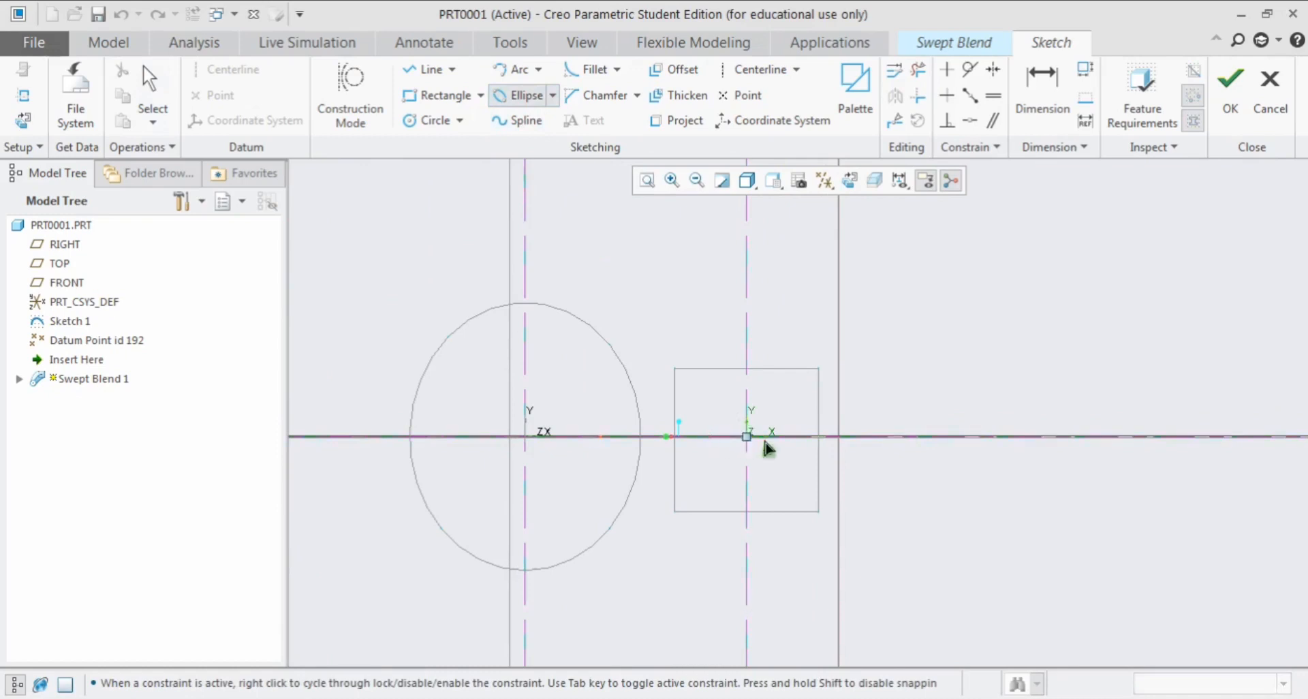
click(825, 434)
click(818, 390)
middle_click(853, 347)
scroll(755, 433, down, 3)
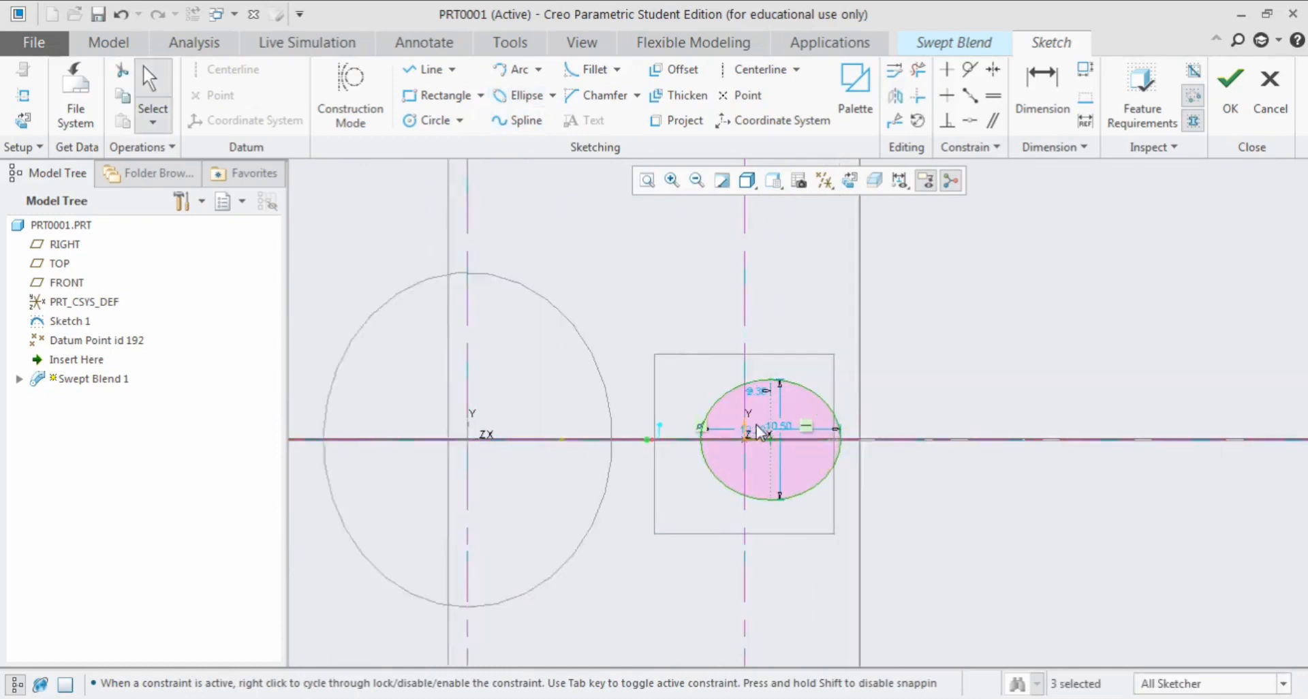
Step: Divide the ellipse into four arcs at points spread around its outline, and finish the fourth section sketch
click(896, 122)
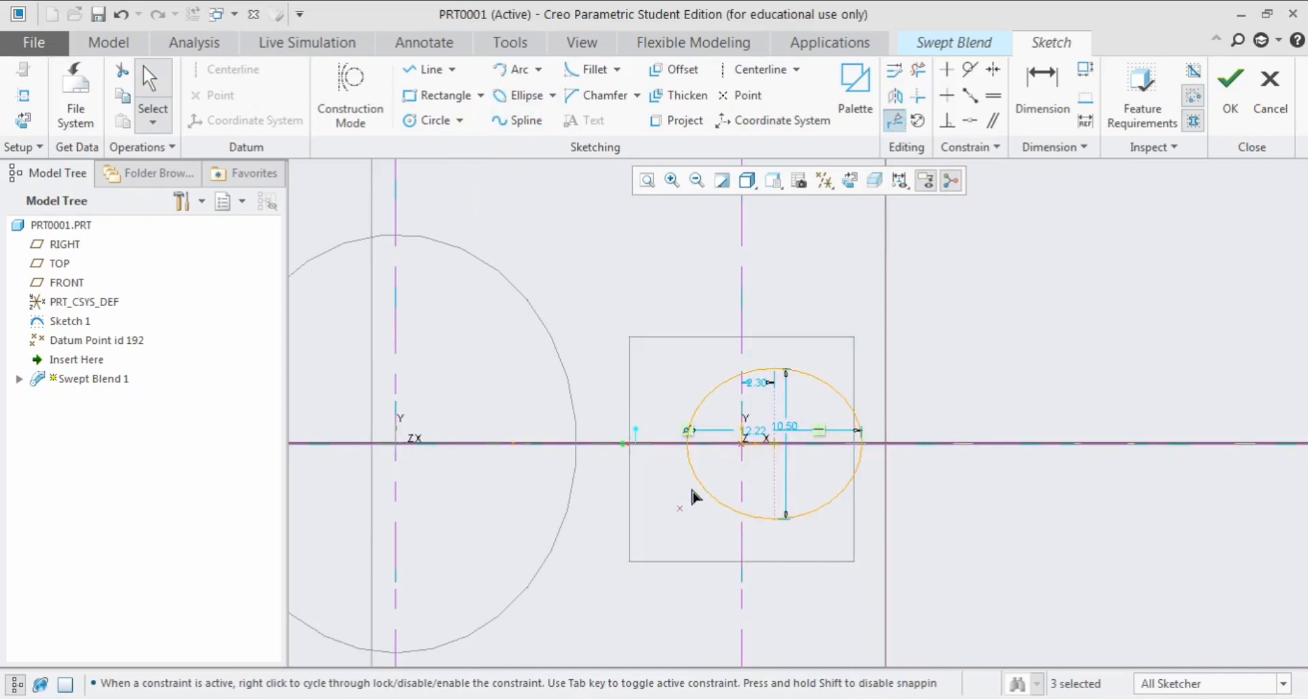
click(845, 402)
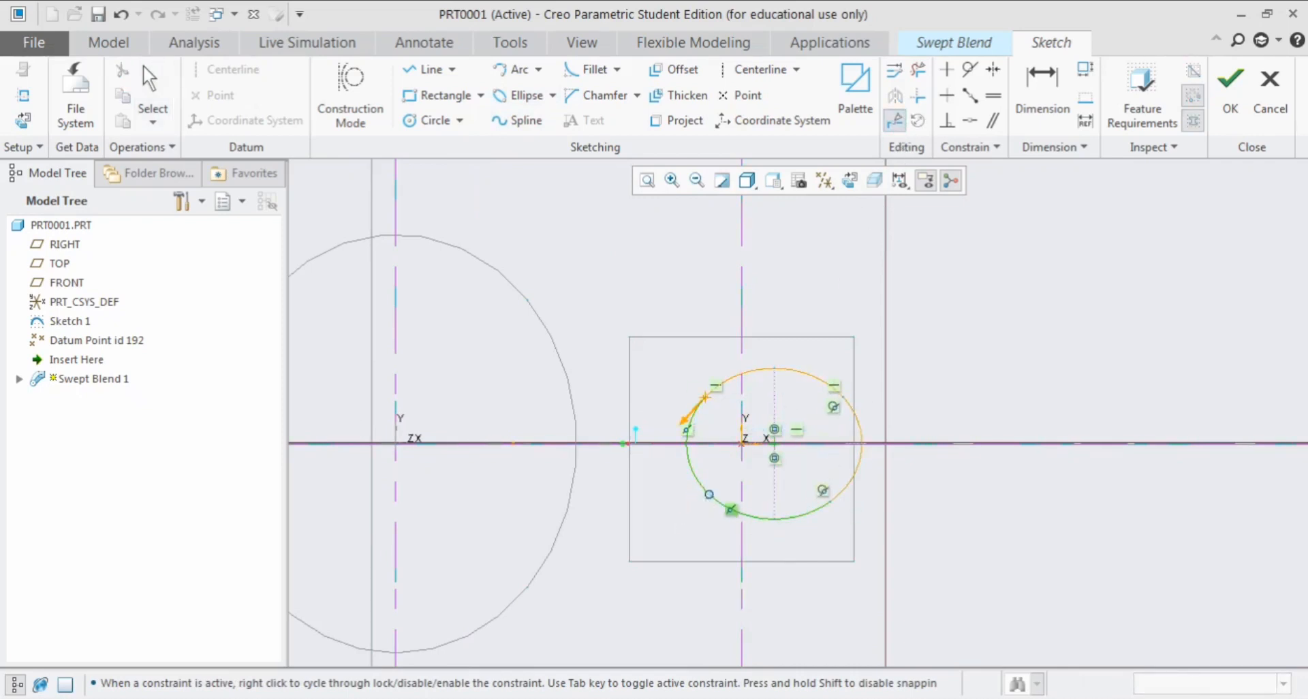
click(709, 503)
middle_click(720, 463)
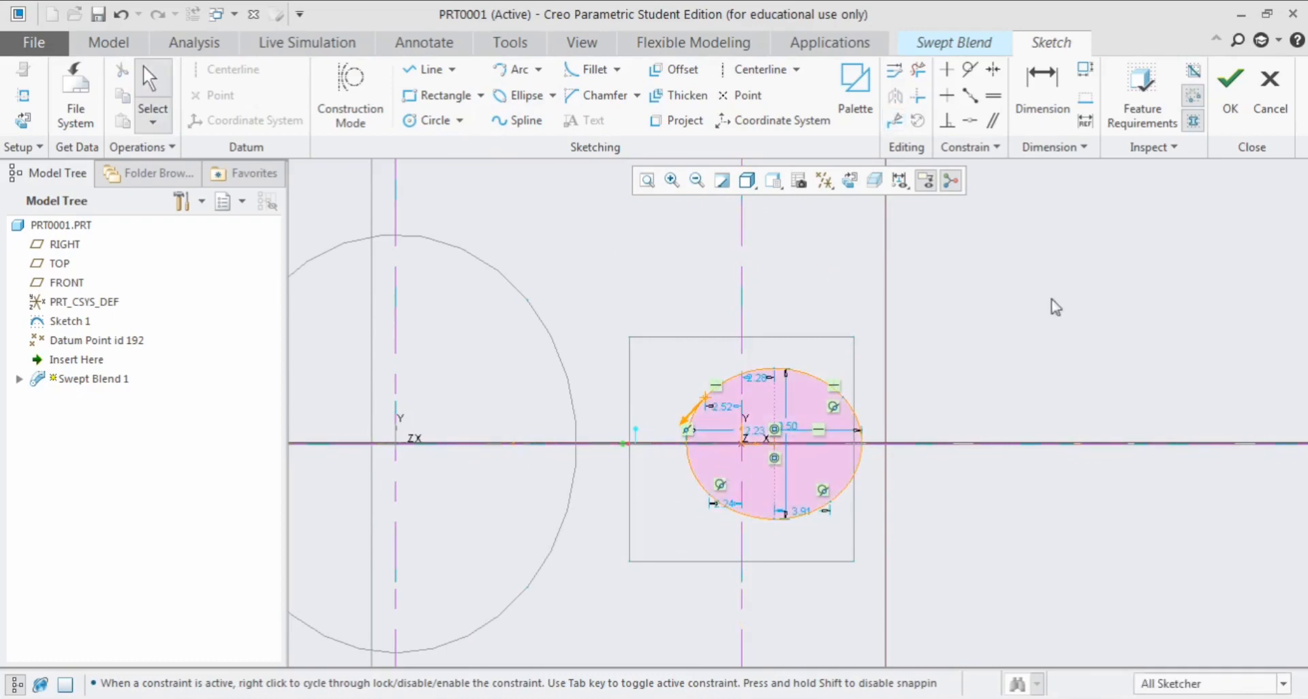
click(1230, 89)
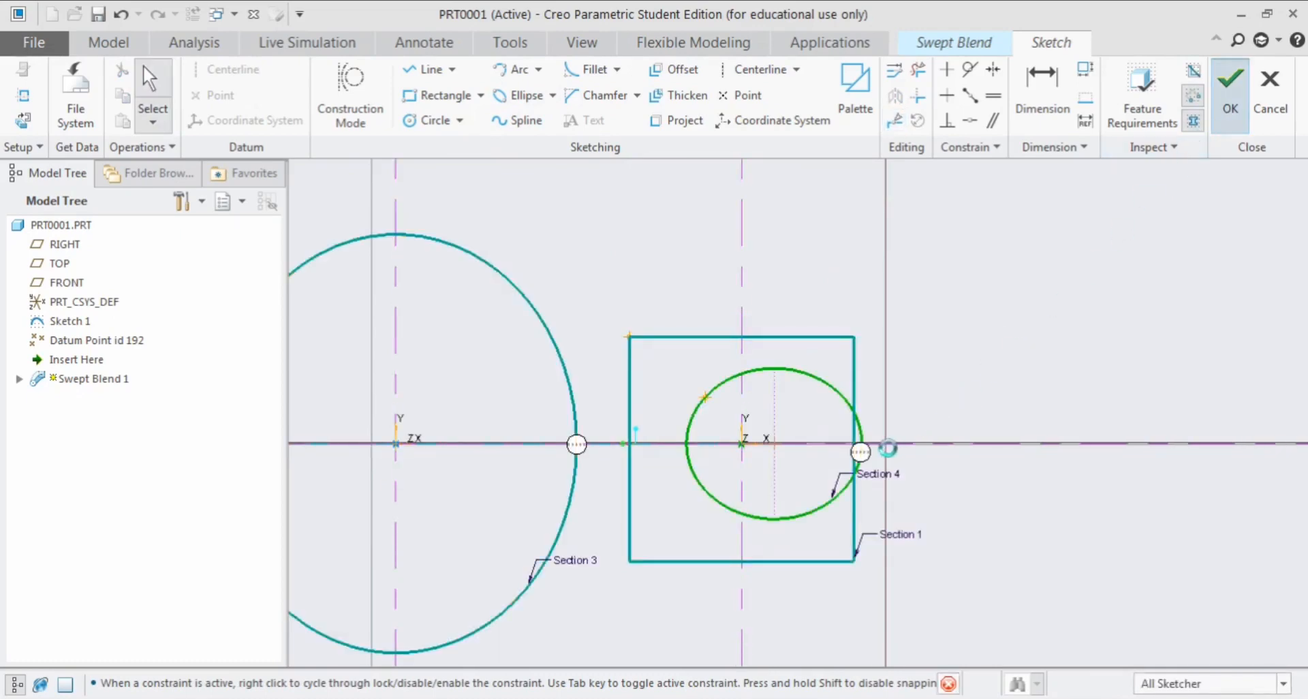
Step: Rotate Section 2, the large rectangle, by 90 degrees about the trajectory and inspect the twisted preview
mouse_move(842, 460)
middle_down()
mouse_move(867, 438)
mouse_move(823, 447)
mouse_move(827, 428)
middle_up()
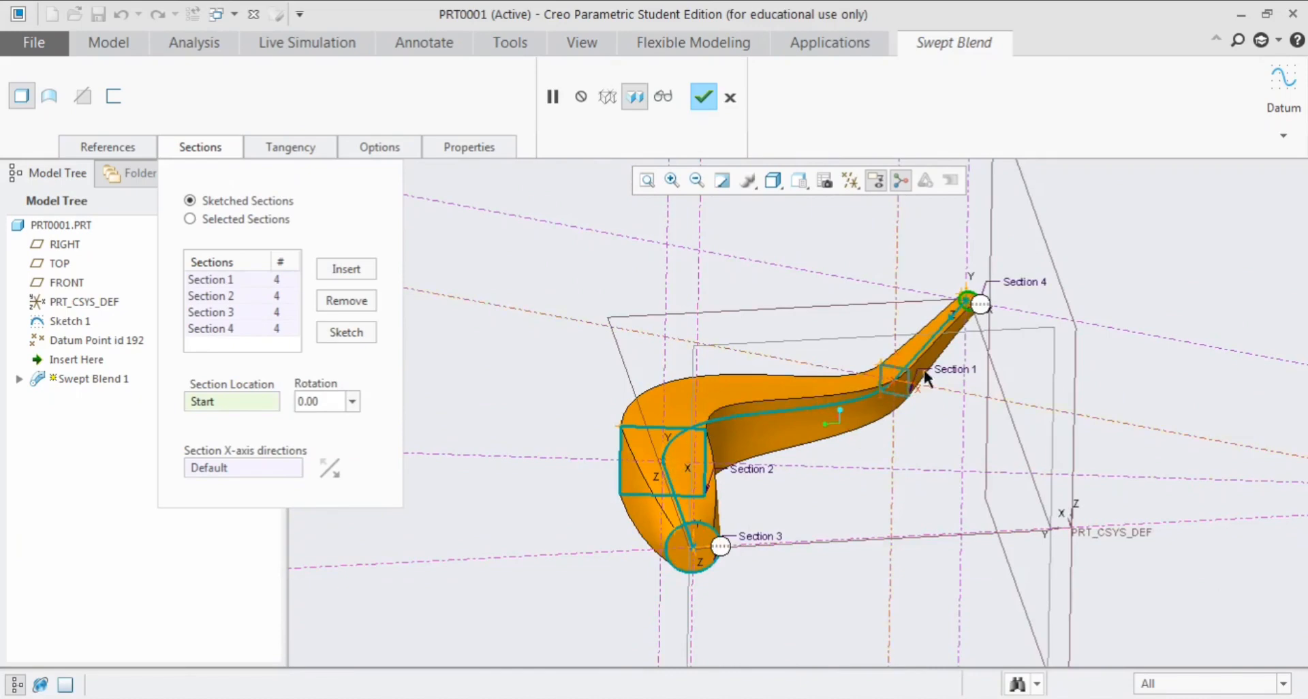
mouse_move(823, 453)
middle_down()
mouse_move(808, 481)
mouse_move(807, 446)
middle_up()
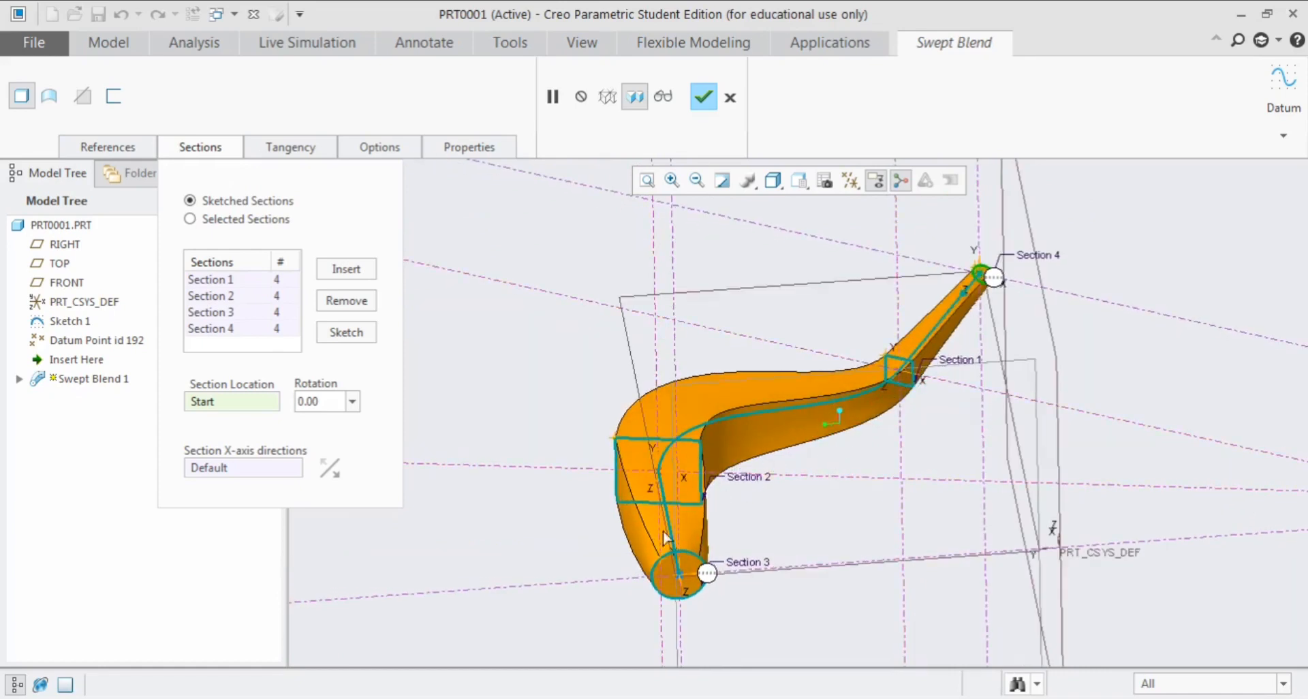
middle_drag(768, 506, 748, 498)
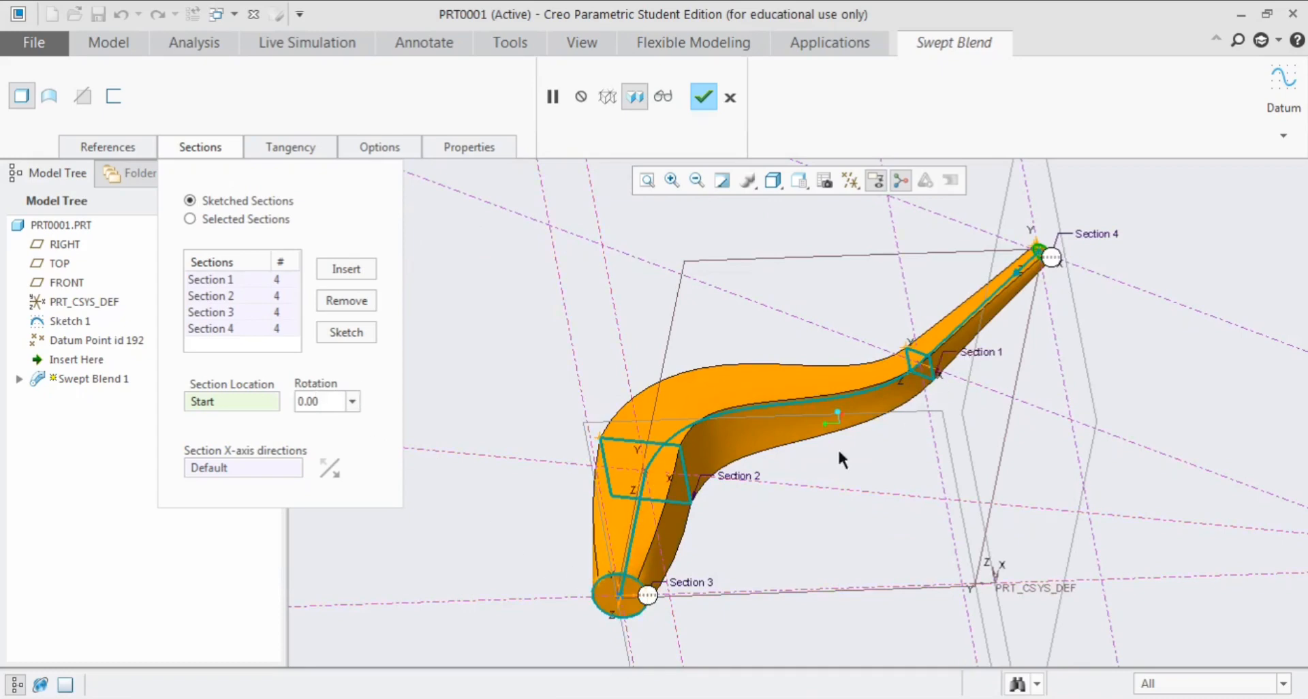
middle_drag(819, 452, 712, 517)
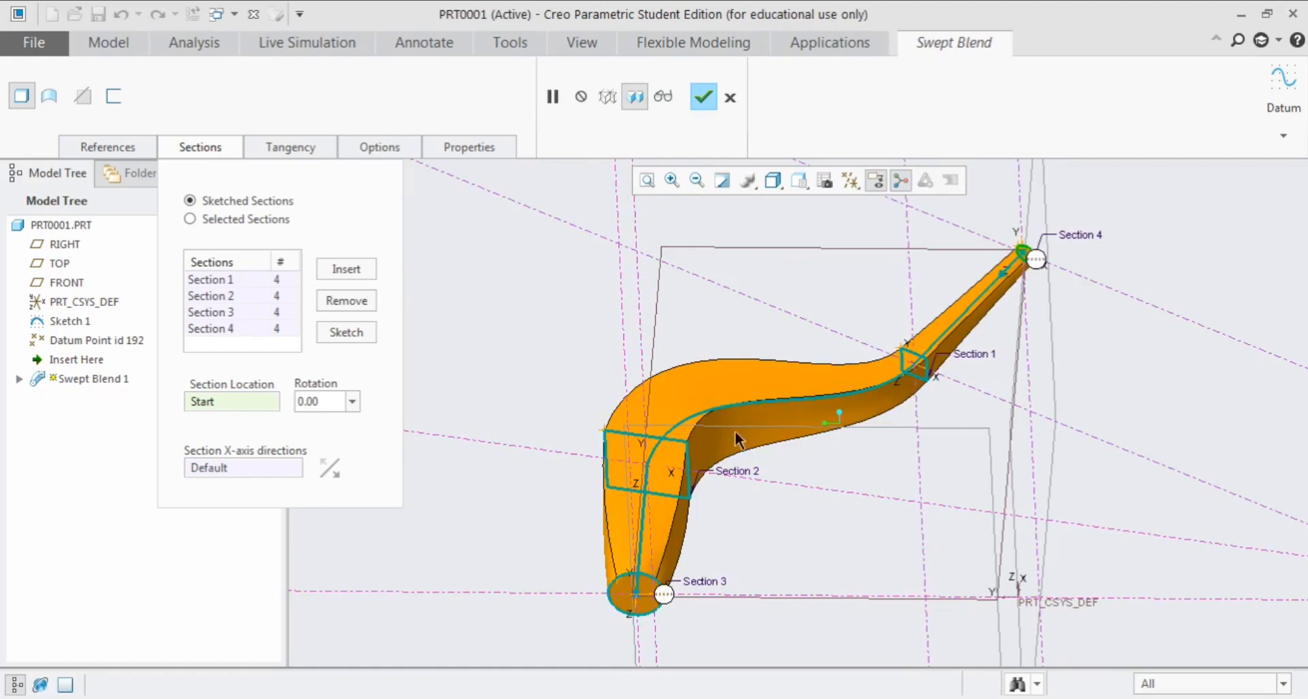
click(225, 297)
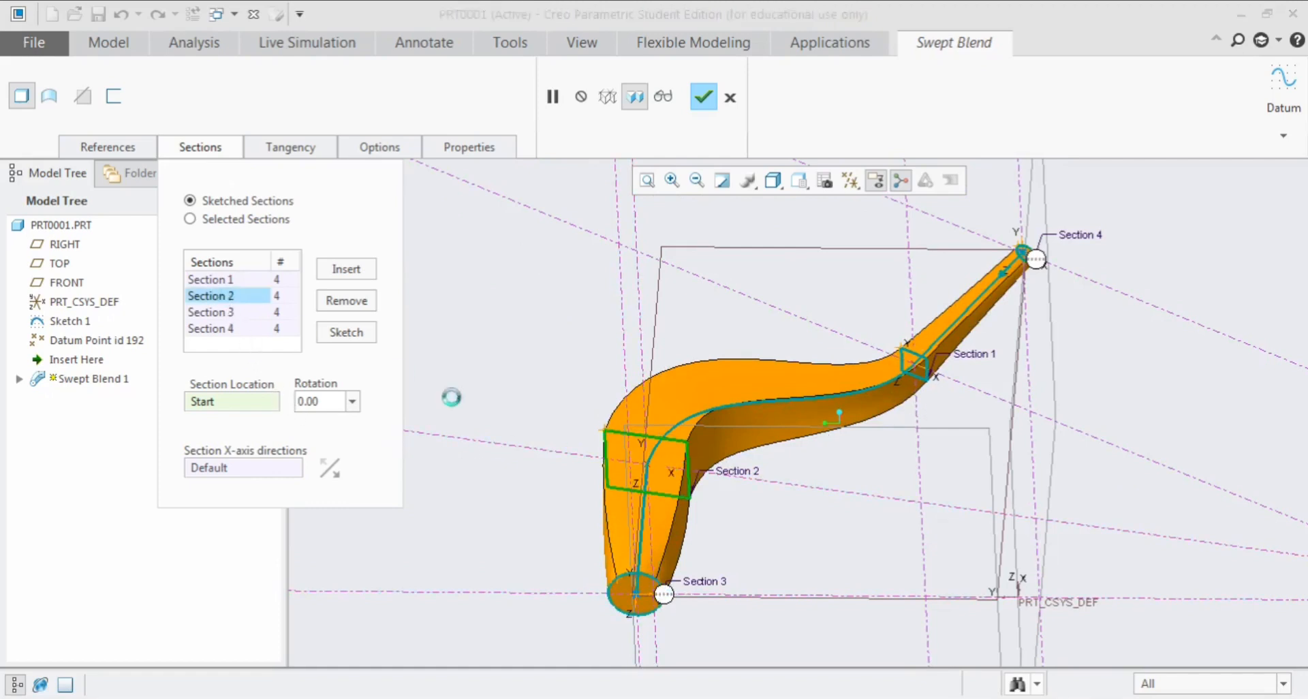
click(668, 494)
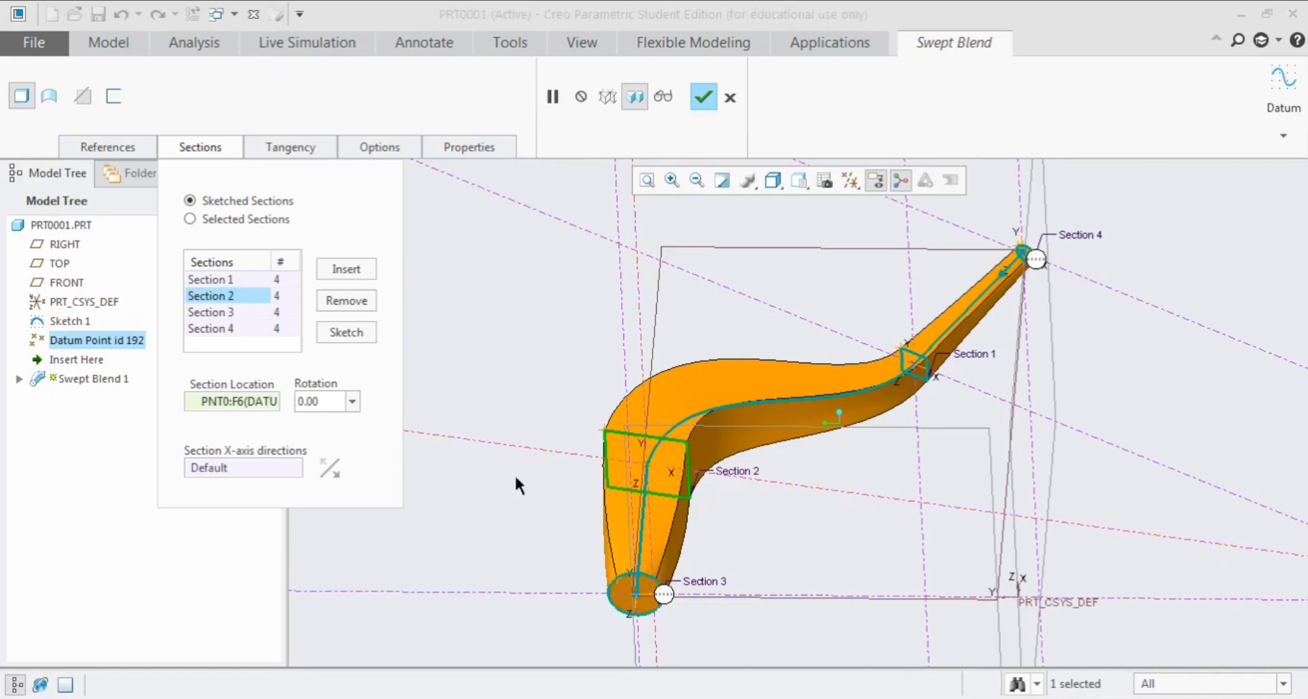
double_click(322, 400)
text(90)
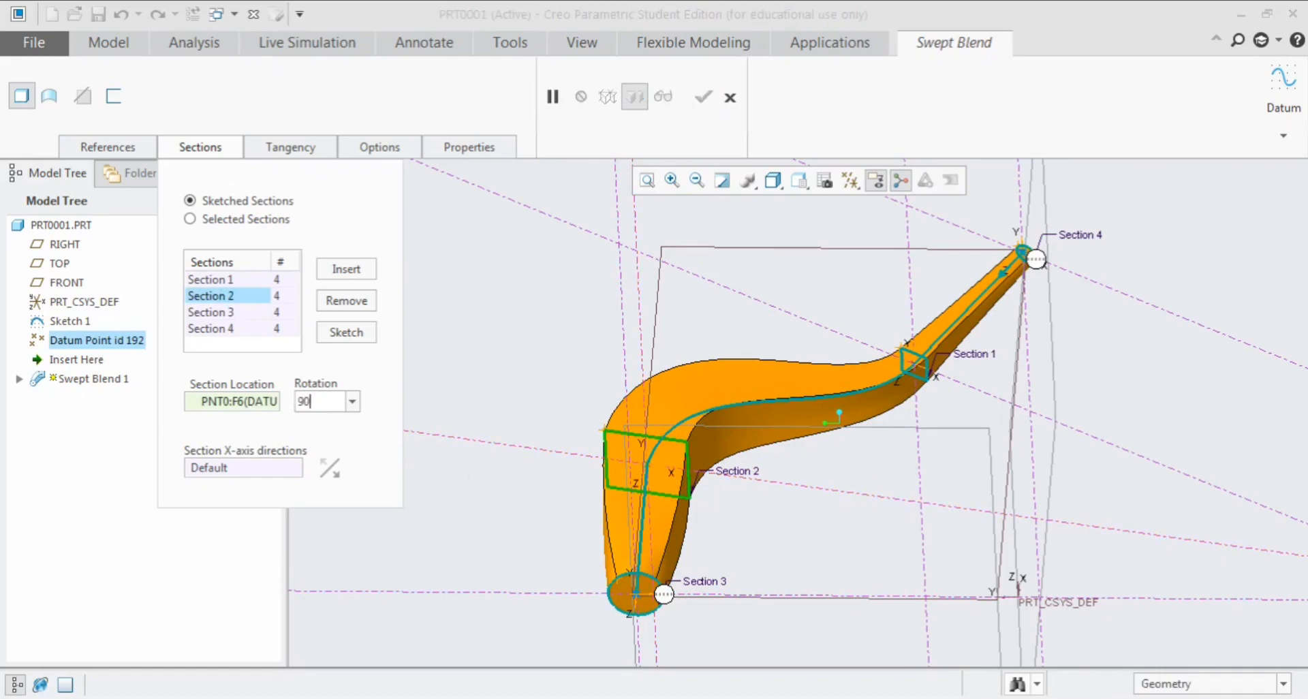
key(Return)
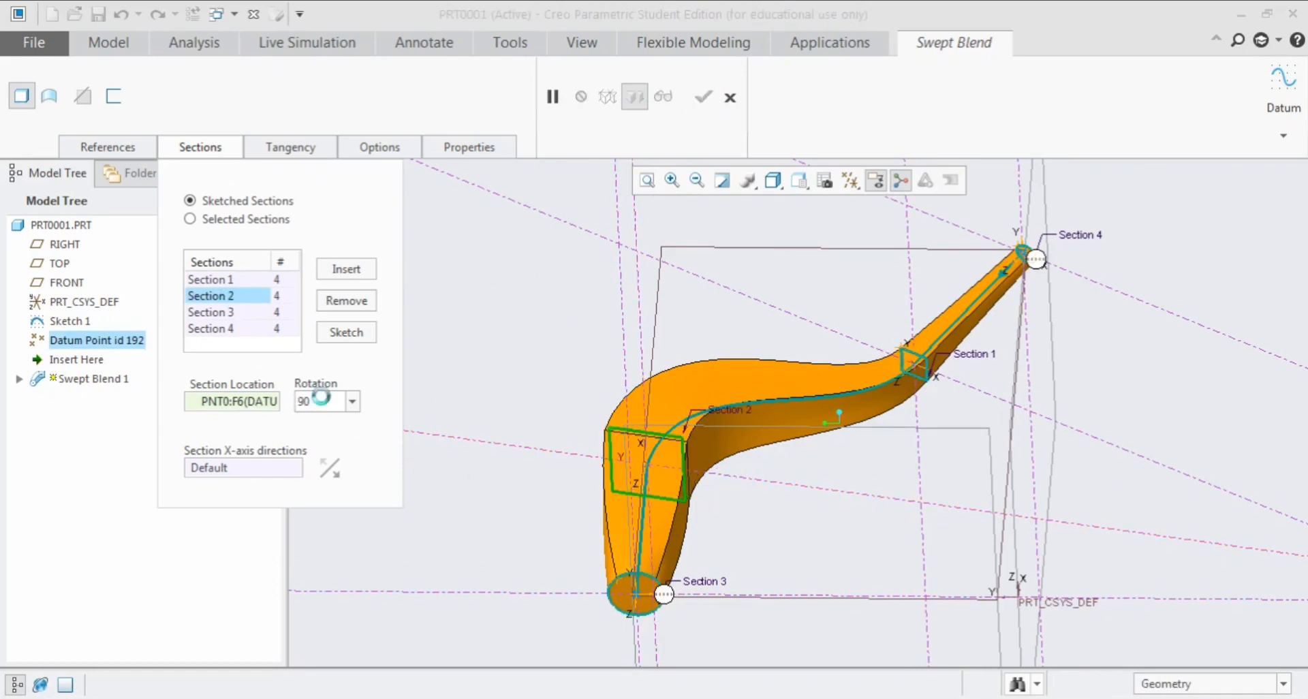
scroll(619, 514, down, 3)
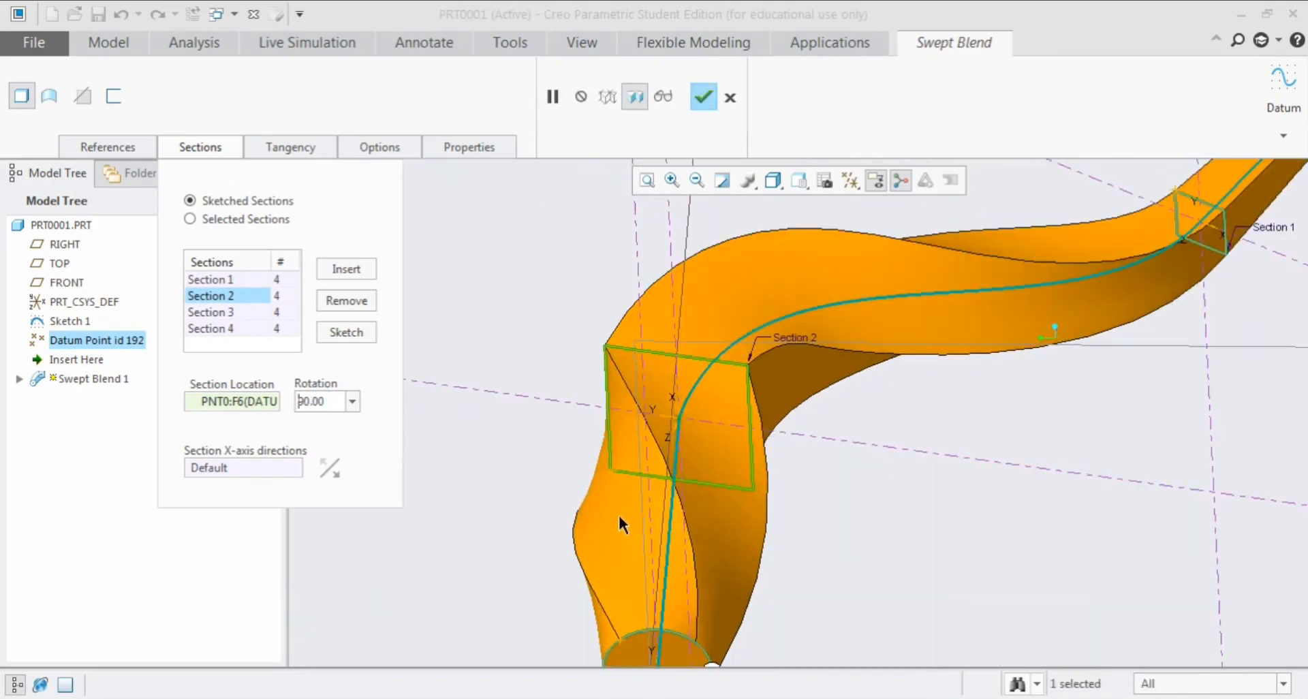
middle_drag(620, 514, 725, 466)
scroll(669, 510, up, 3)
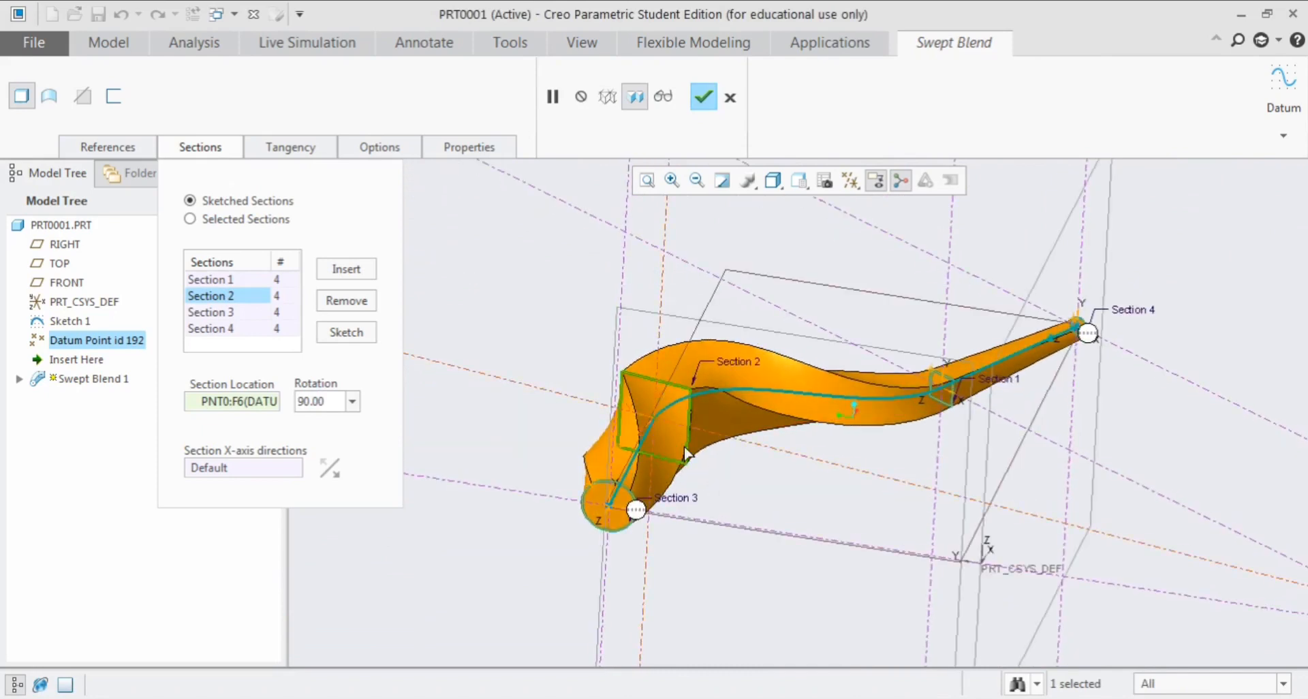
Step: Rotate Section 1, the small square, by 60 degrees and inspect the blend preview from several angles
click(243, 279)
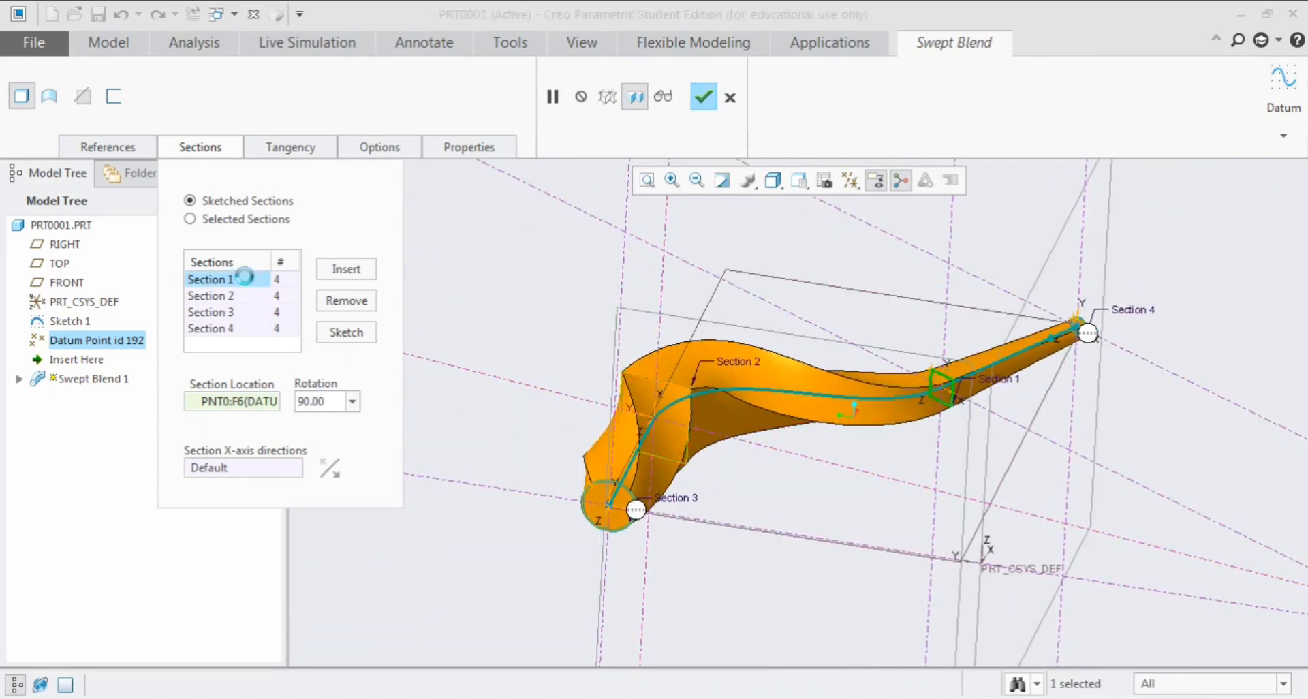
double_click(328, 403)
key(BackSpace)
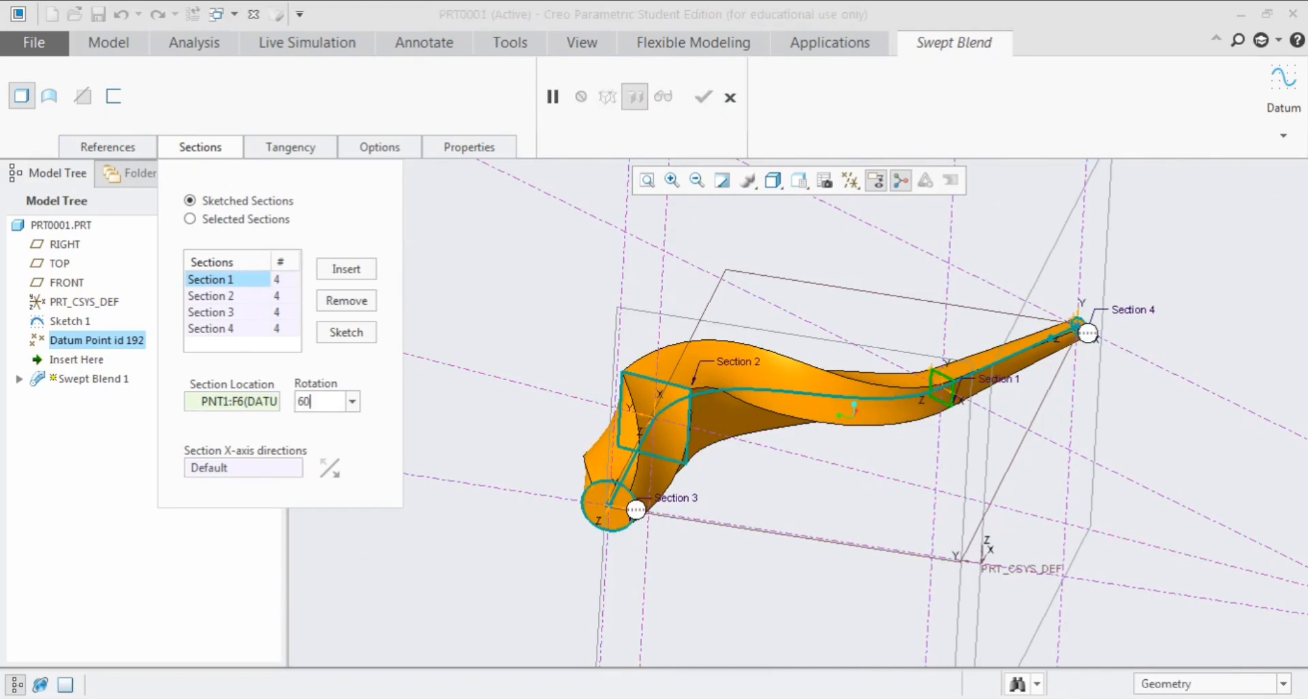
key(Return)
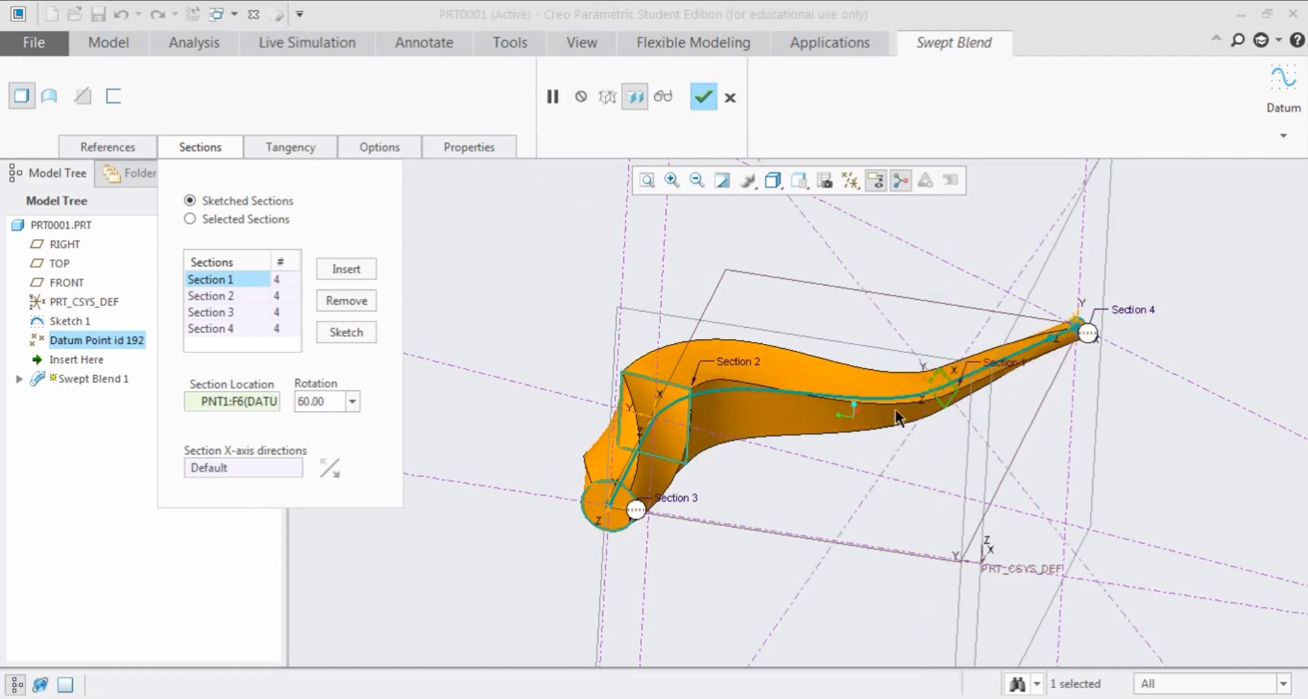
middle_drag(896, 408, 942, 399)
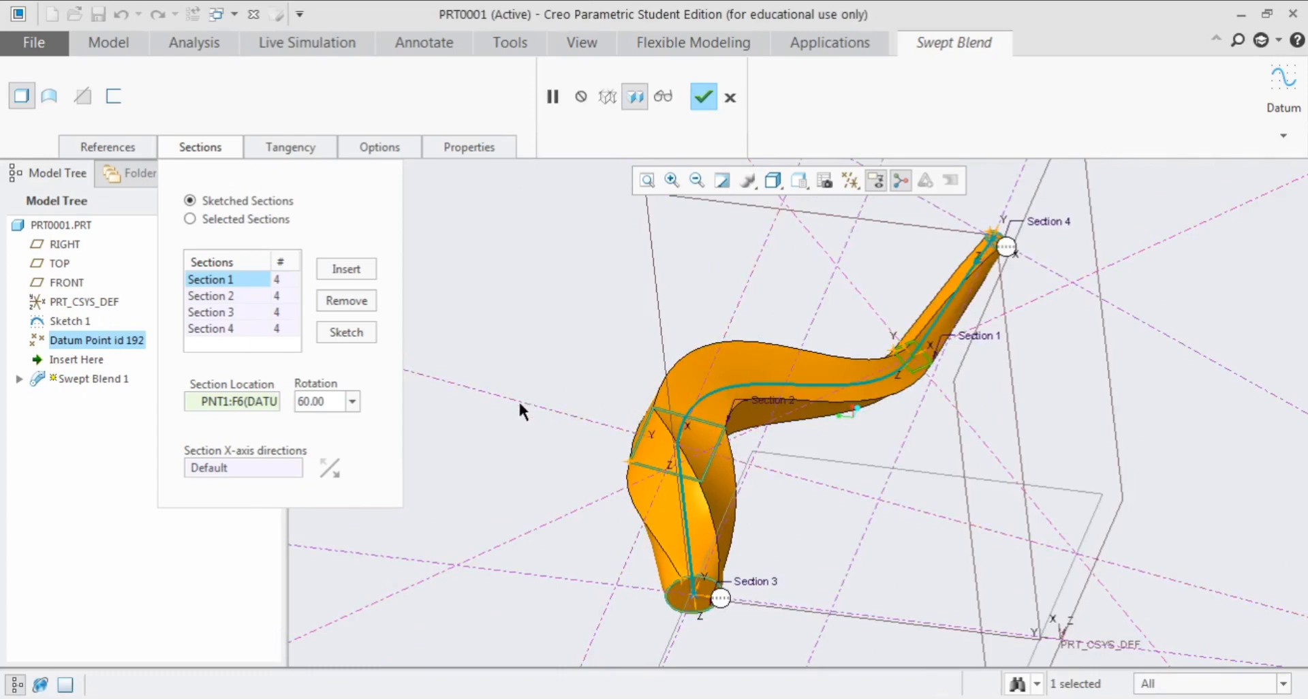
middle_drag(519, 404, 490, 344)
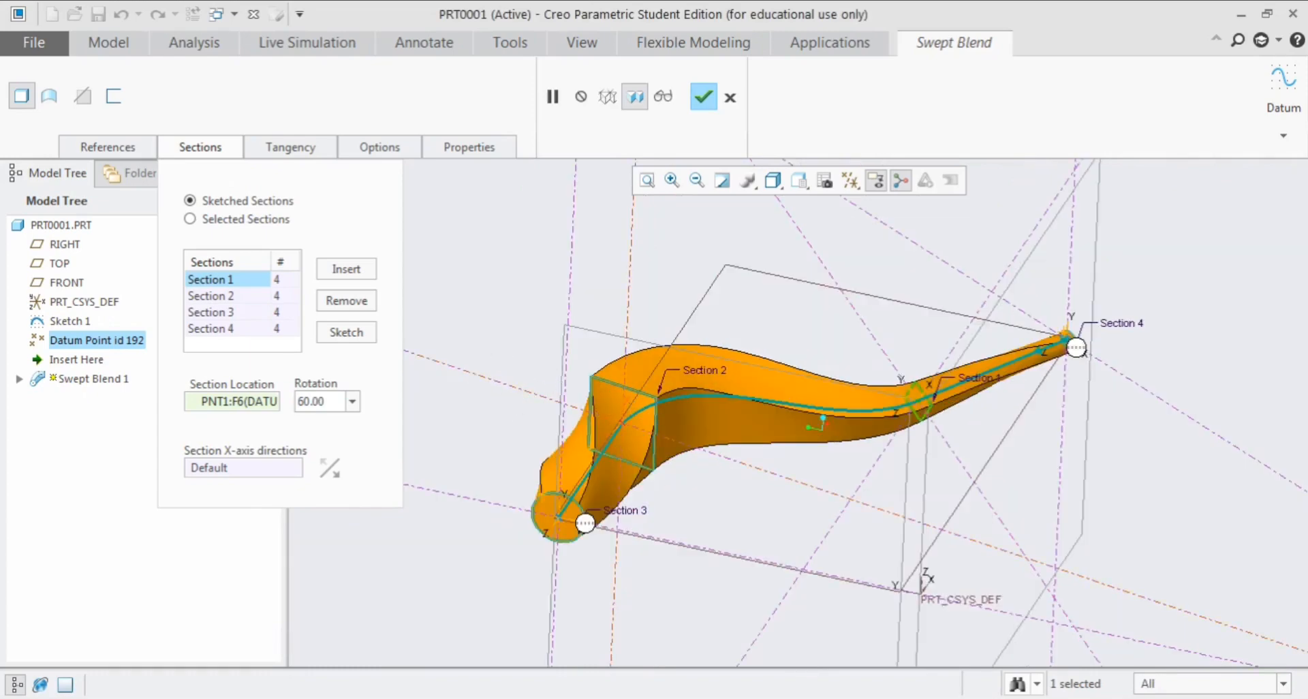
Step: Review the trajectory references and the available section plane control options, leaving Normal To Trajectory selected
click(230, 298)
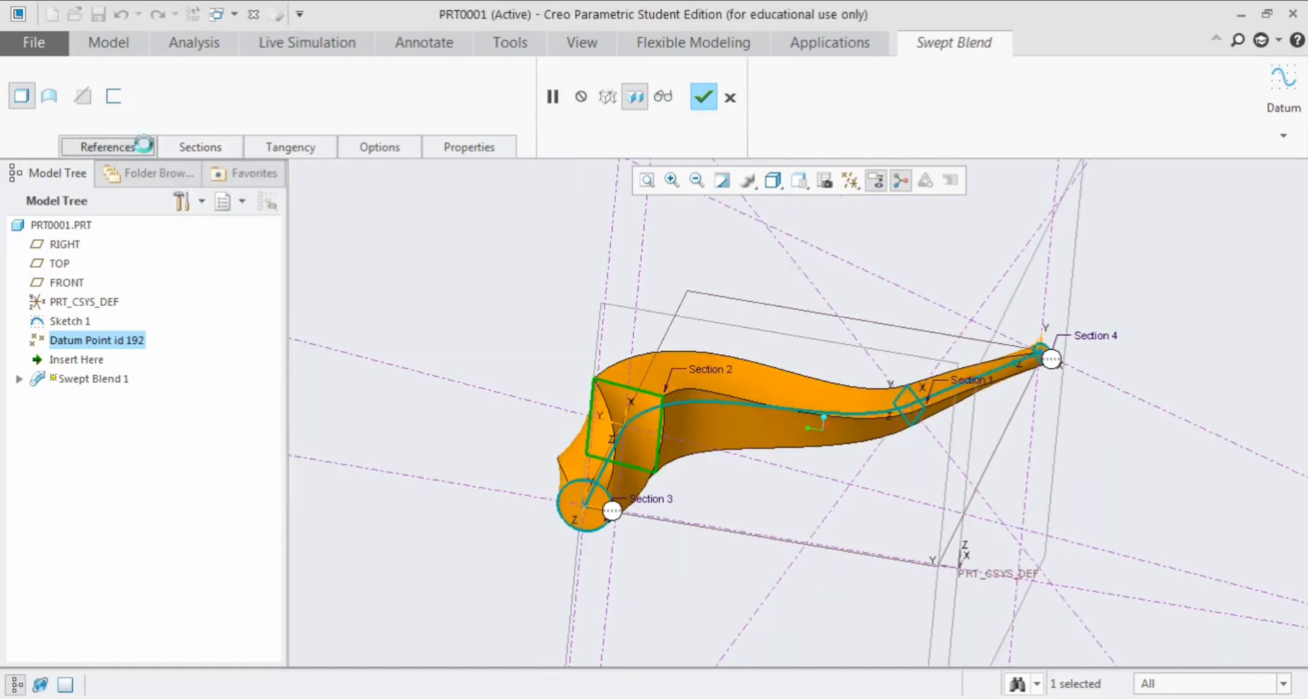
click(146, 148)
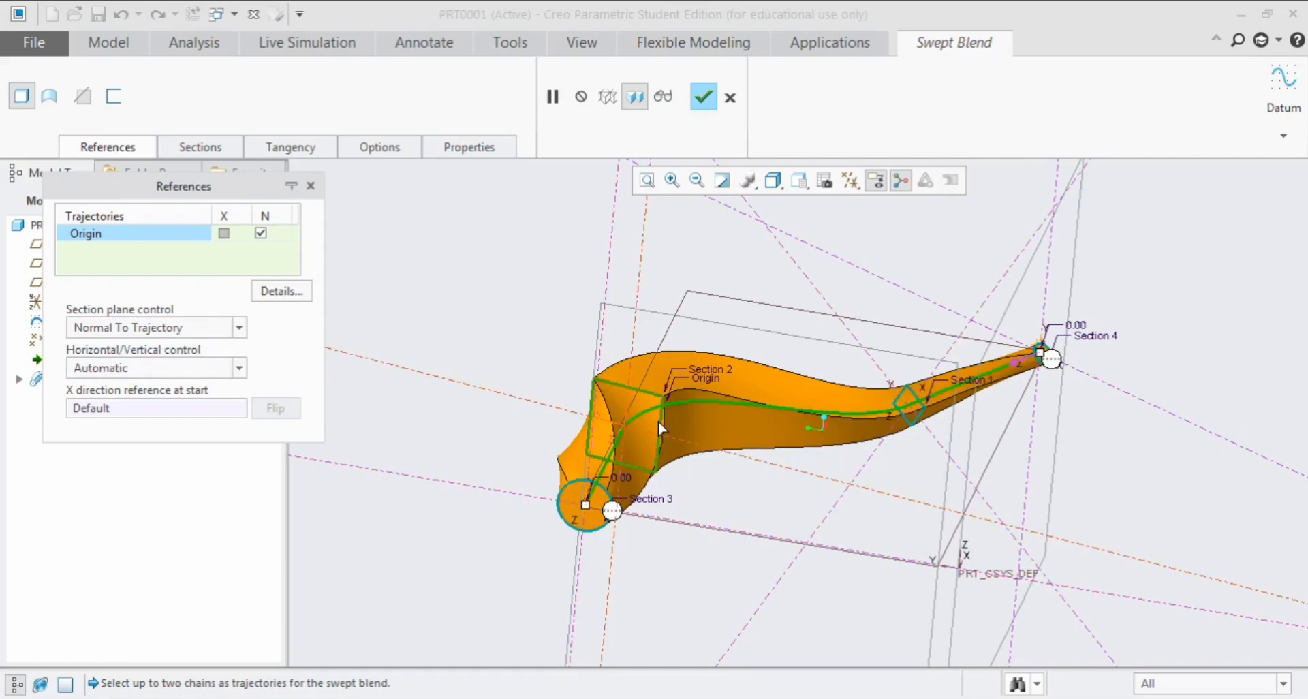
click(242, 329)
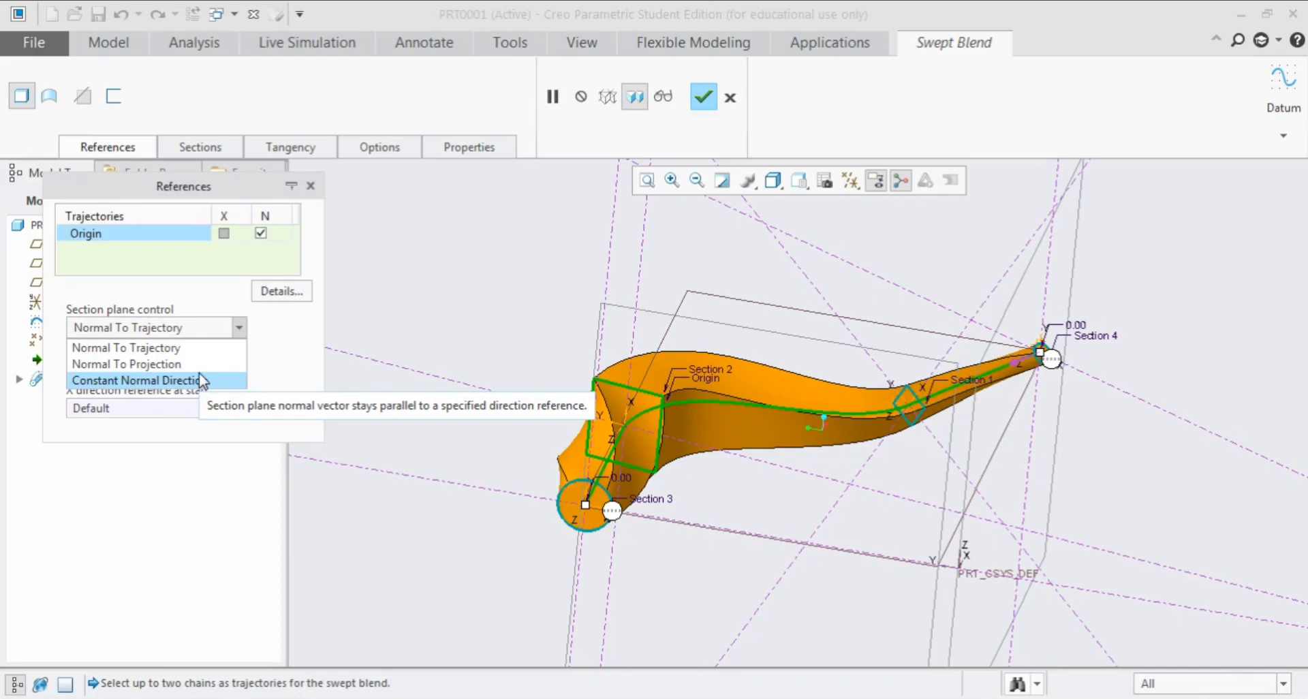
click(240, 328)
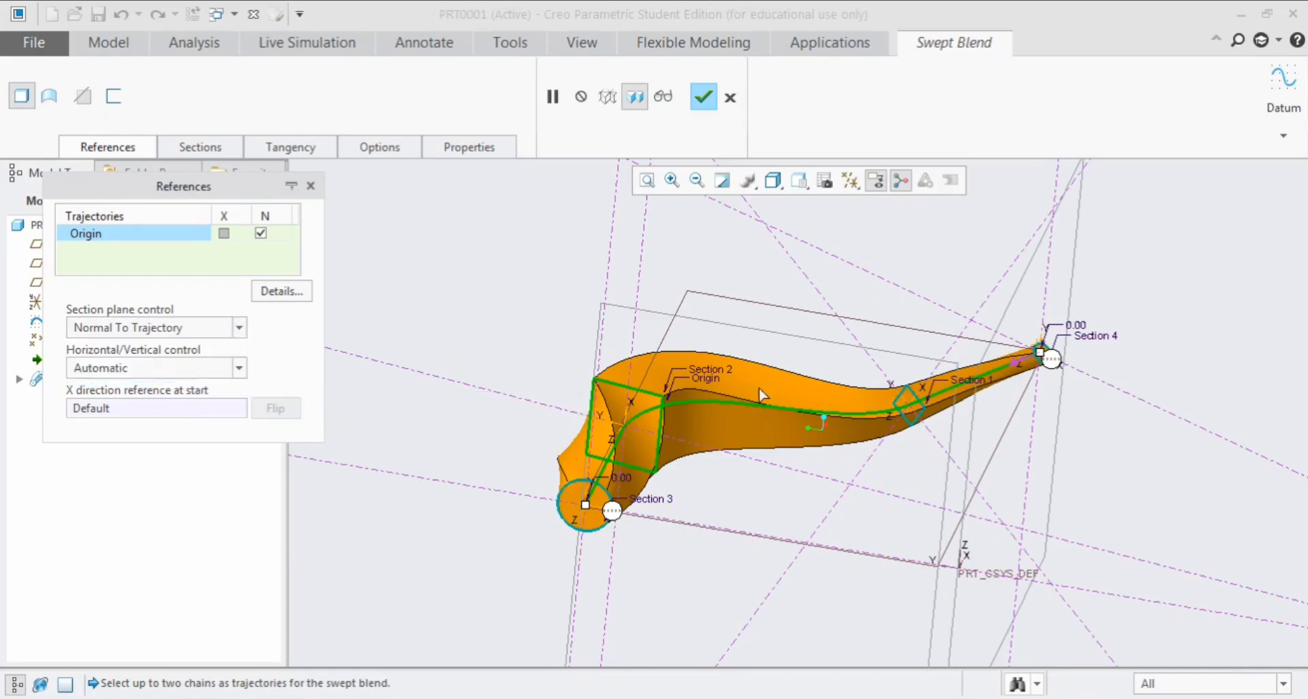
middle_drag(763, 393, 515, 332)
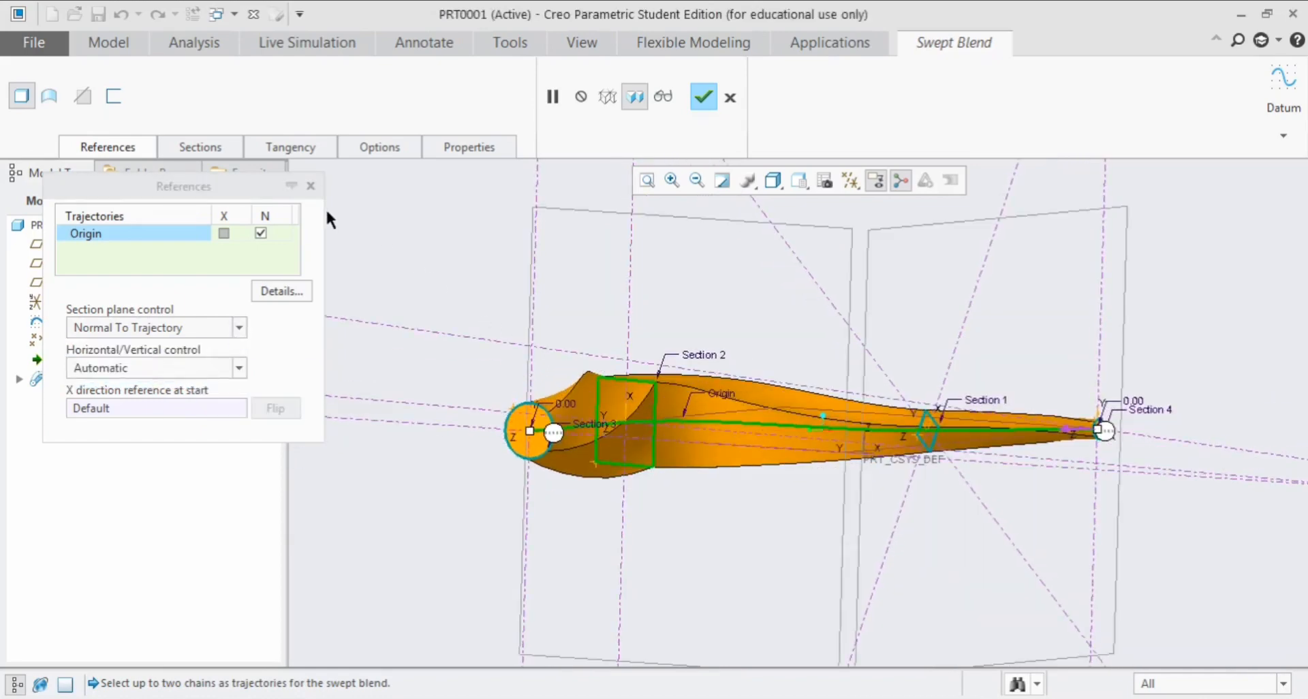
click(311, 186)
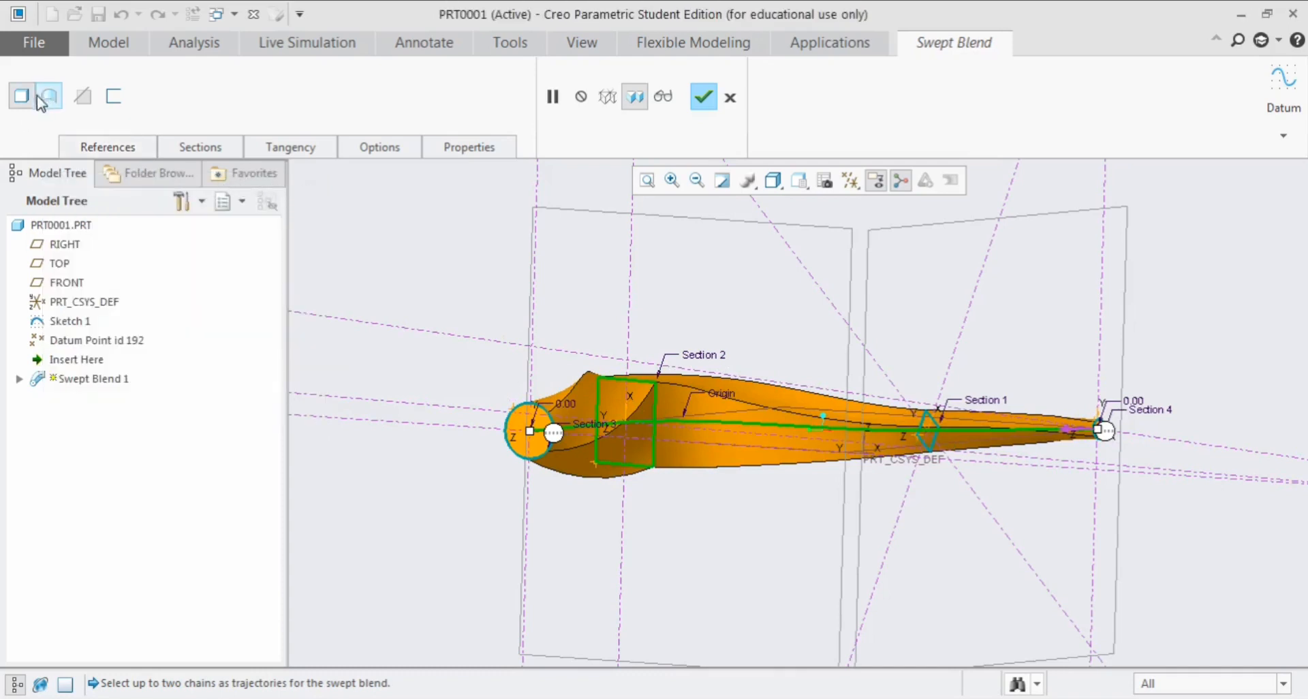
Step: Switch the swept blend from a solid to a surface
middle_drag(468, 300, 518, 480)
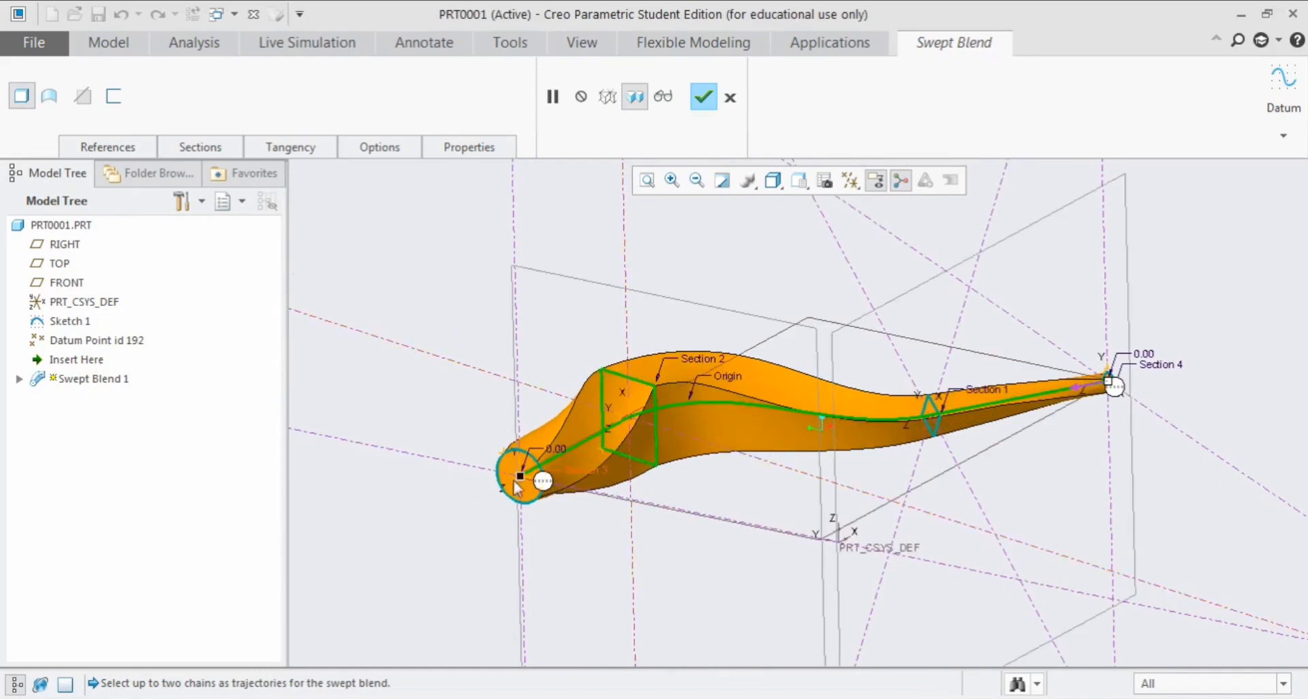
click(49, 96)
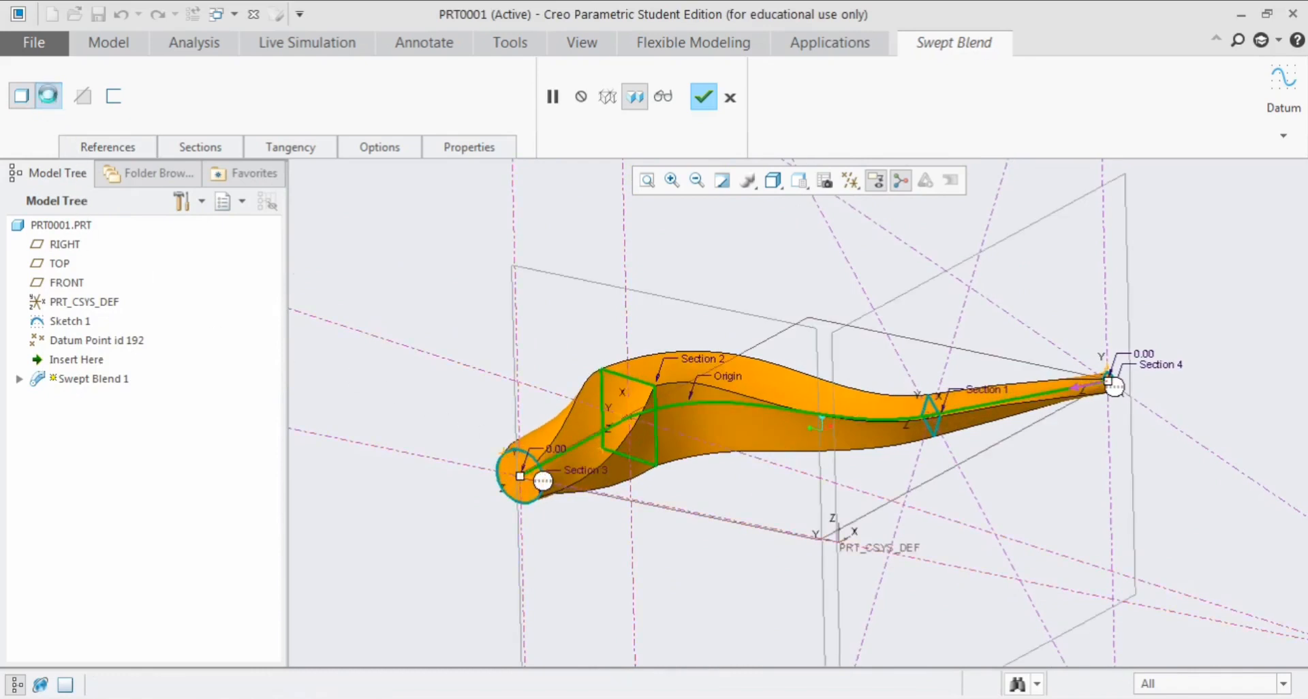
Step: Inspect the surface version of the swept blend and switch it back to a solid
middle_drag(456, 518, 718, 479)
scroll(715, 477, down, 6)
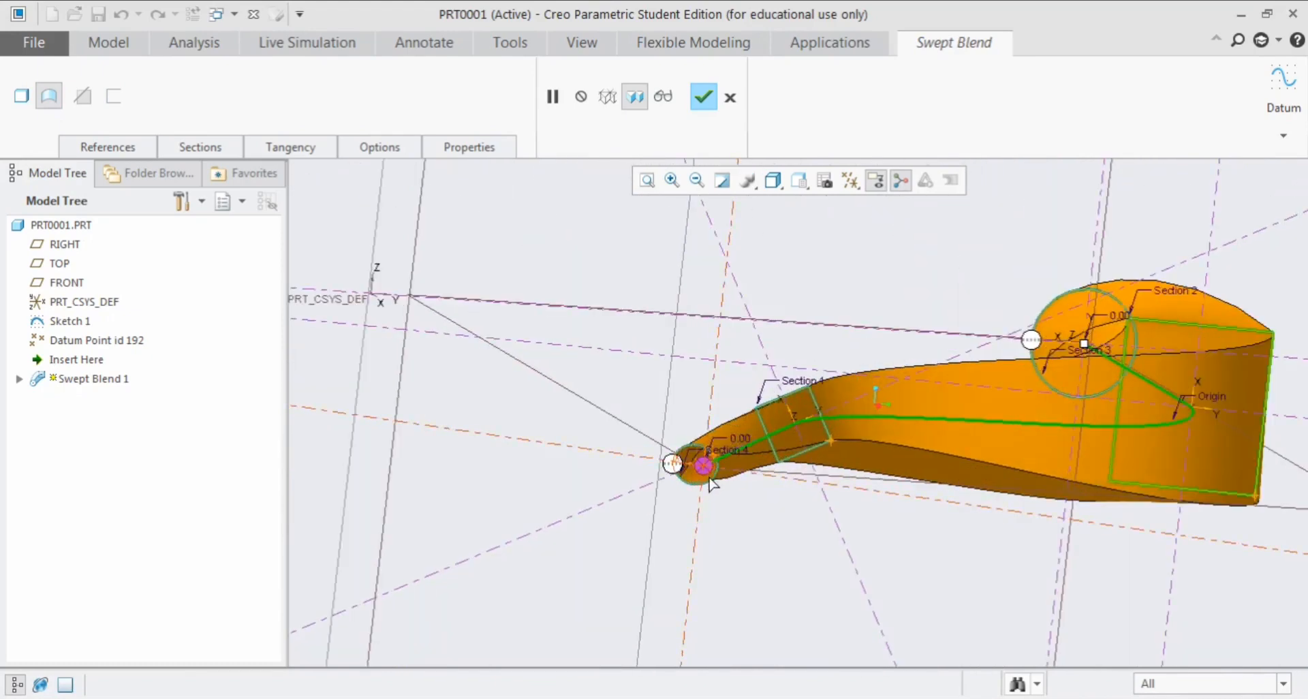
scroll(711, 477, up, 6)
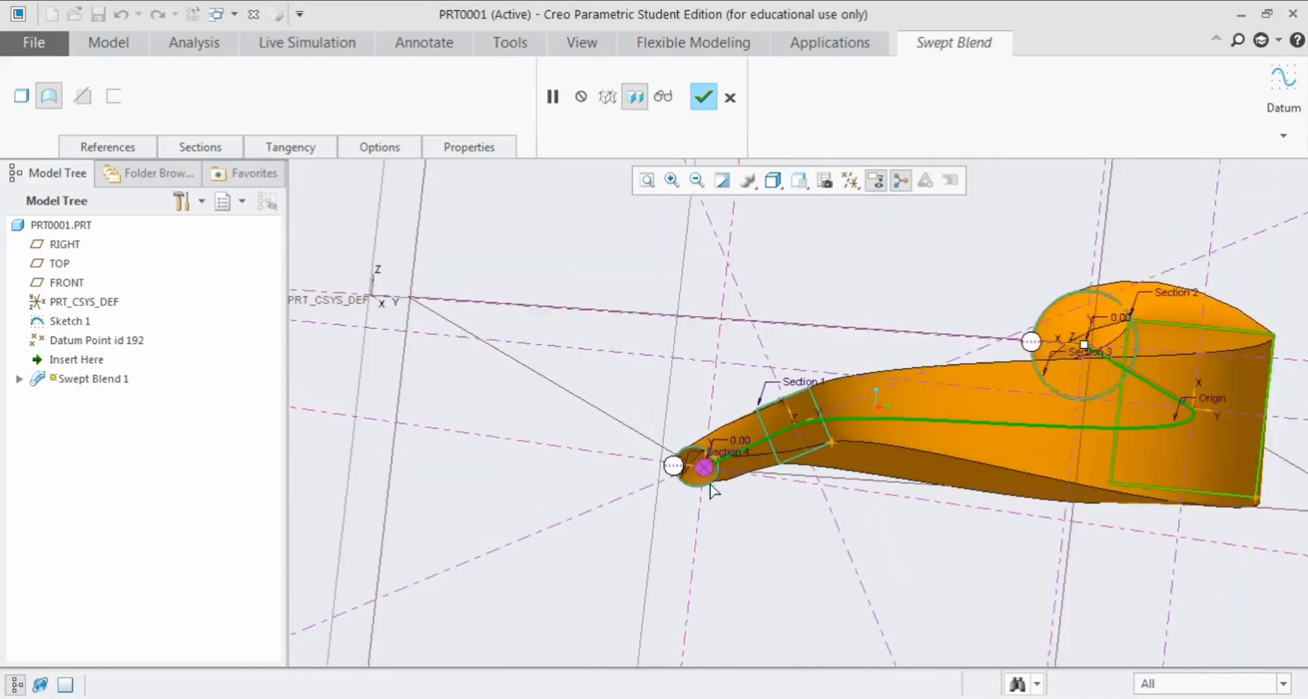
click(21, 96)
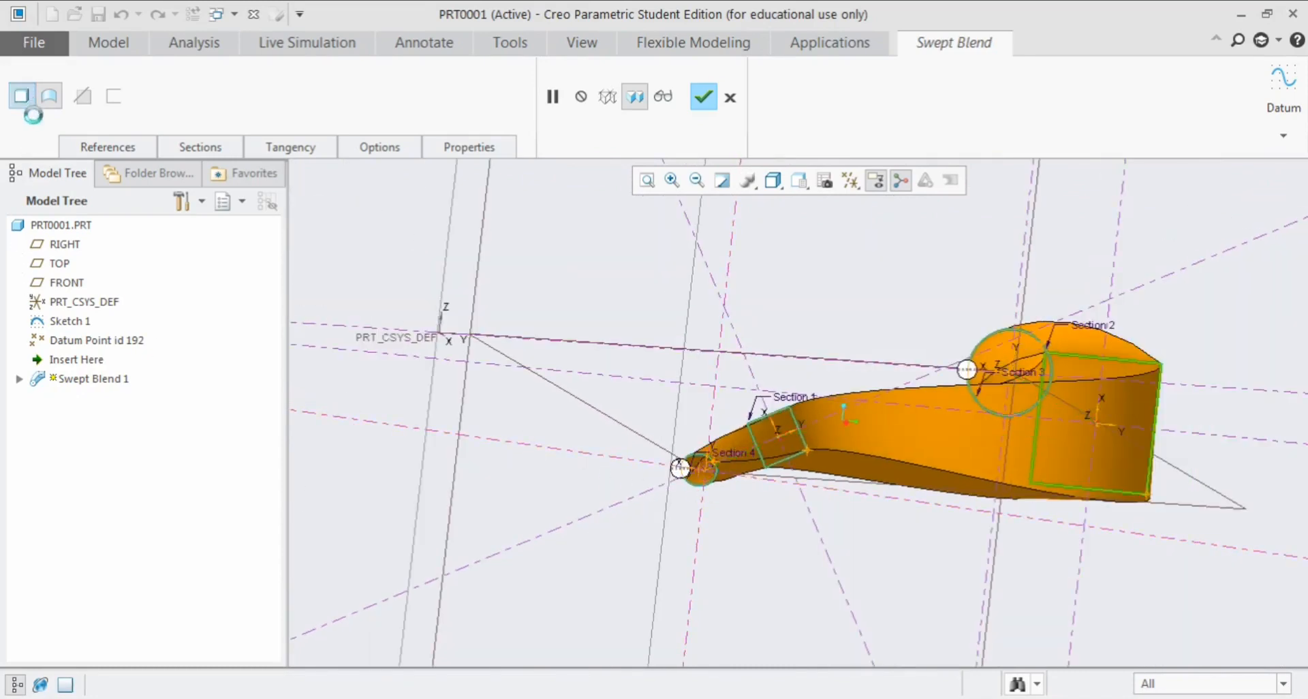
middle_drag(603, 371, 409, 286)
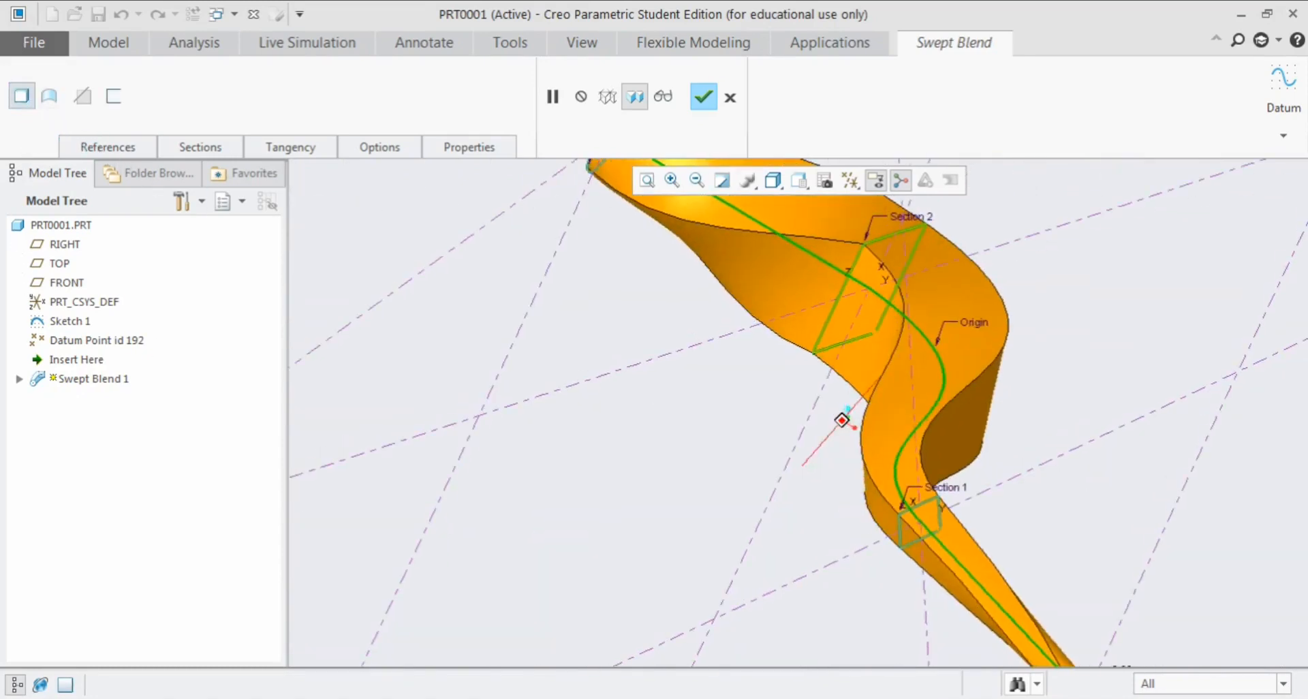
Step: Turn the solid swept blend into a thin-walled feature with a wall thickness of 2
click(111, 99)
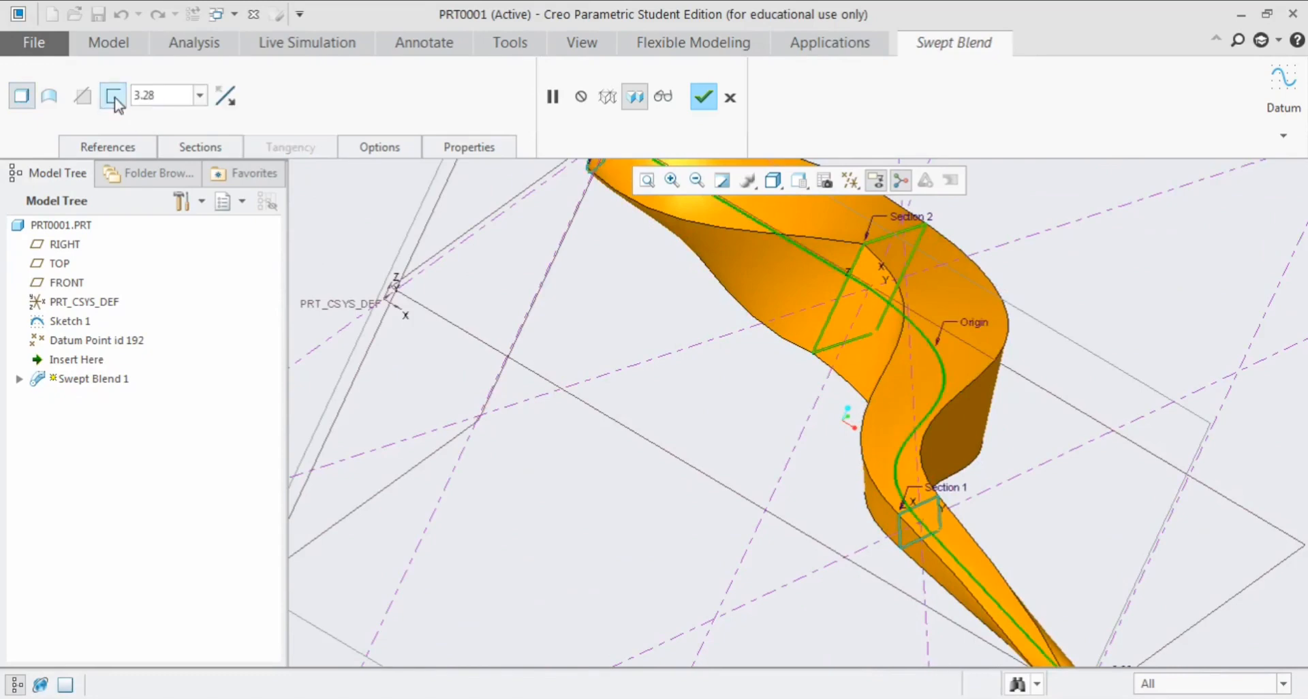
scroll(557, 371, up, 3)
middle_drag(577, 385, 499, 278)
scroll(496, 225, down, 5)
scroll(483, 256, down, 3)
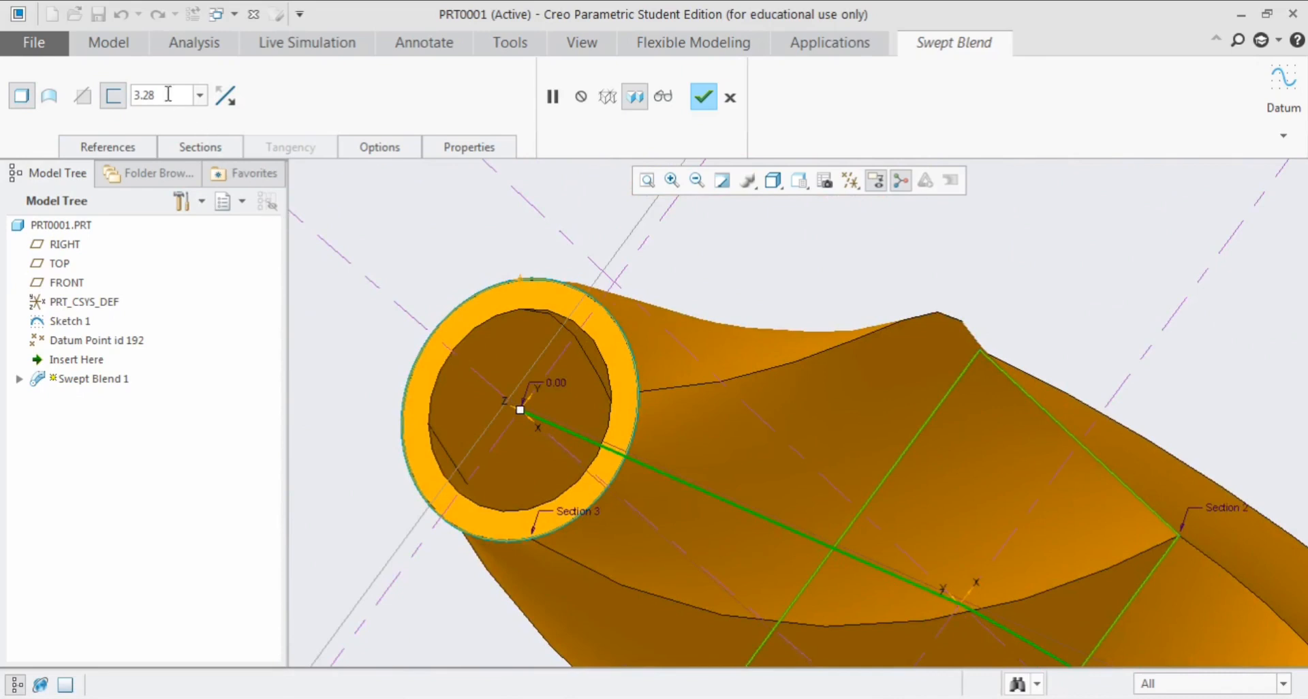
click(164, 94)
text(2)
key(Return)
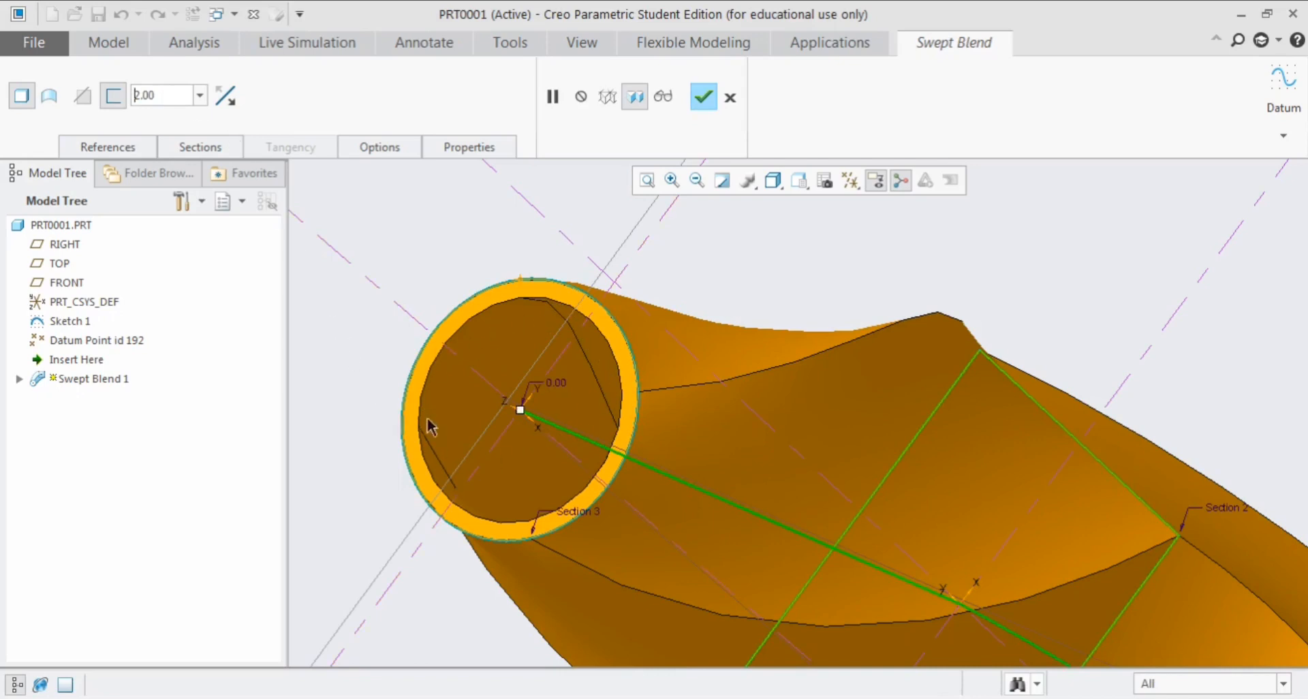
Step: Flip the wall's material side to the outside and on to both sides, centred on the section outlines
scroll(544, 364, up, 3)
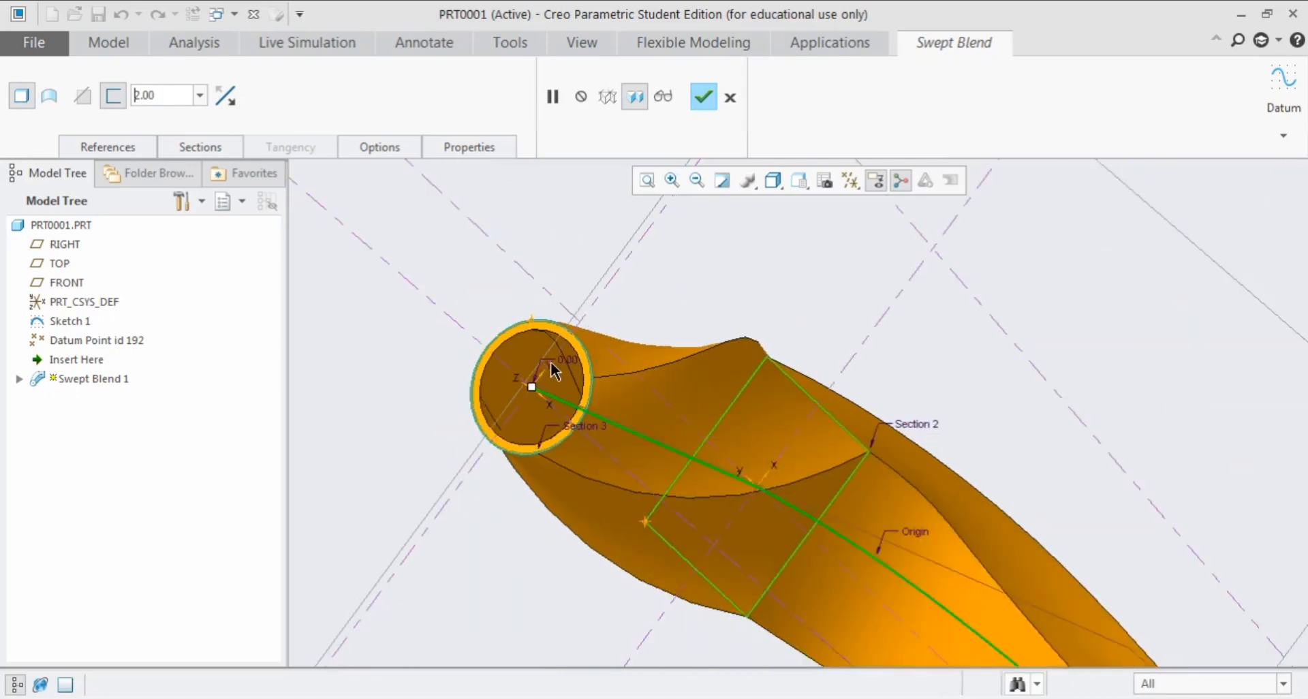
middle_drag(553, 366, 494, 368)
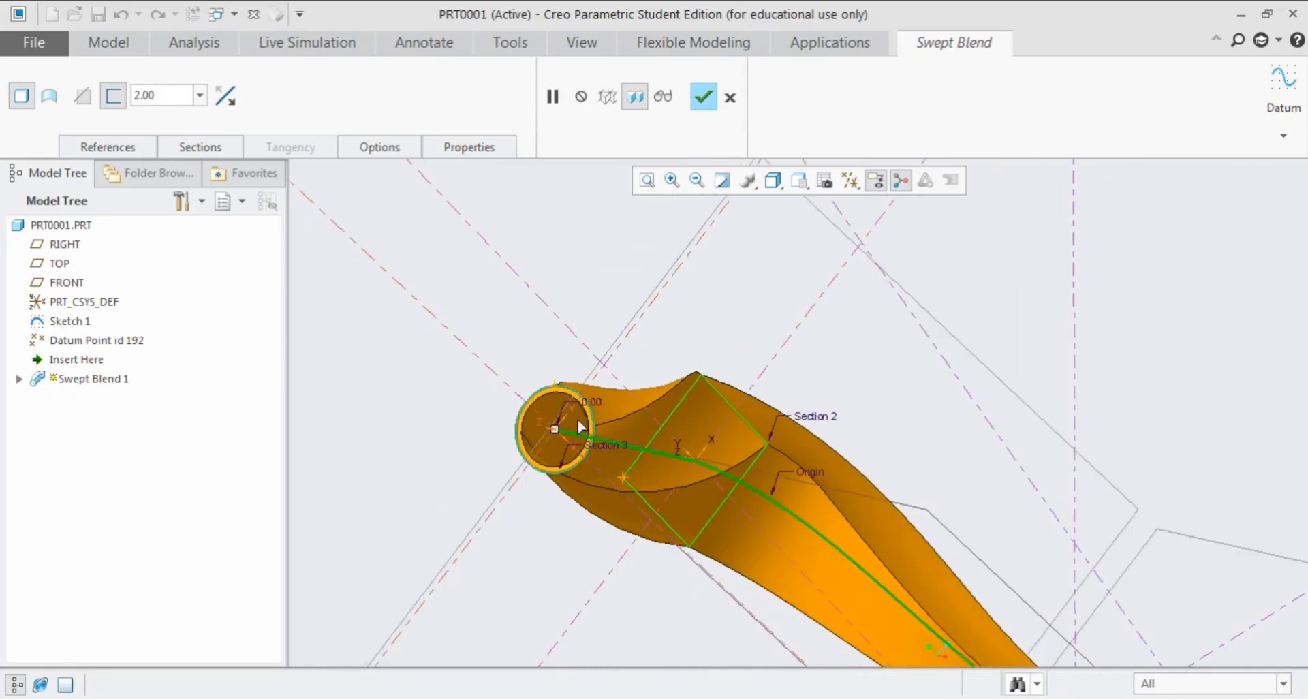
scroll(577, 430, down, 5)
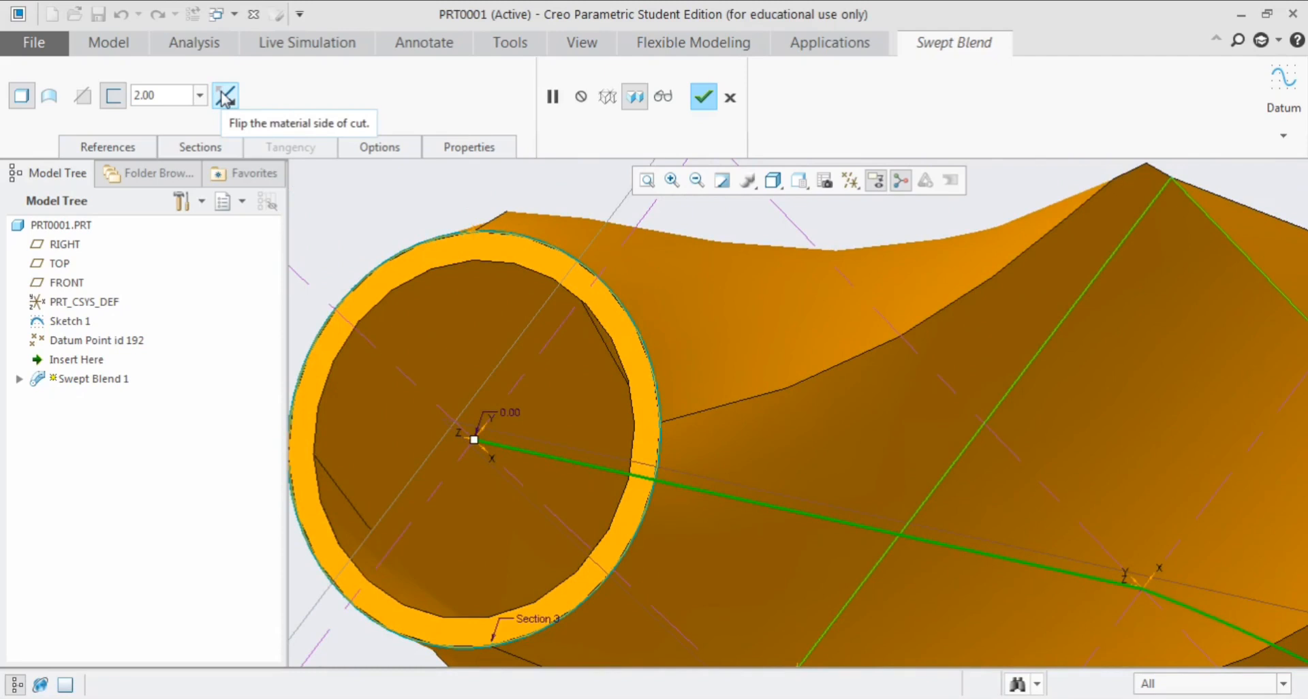
click(225, 96)
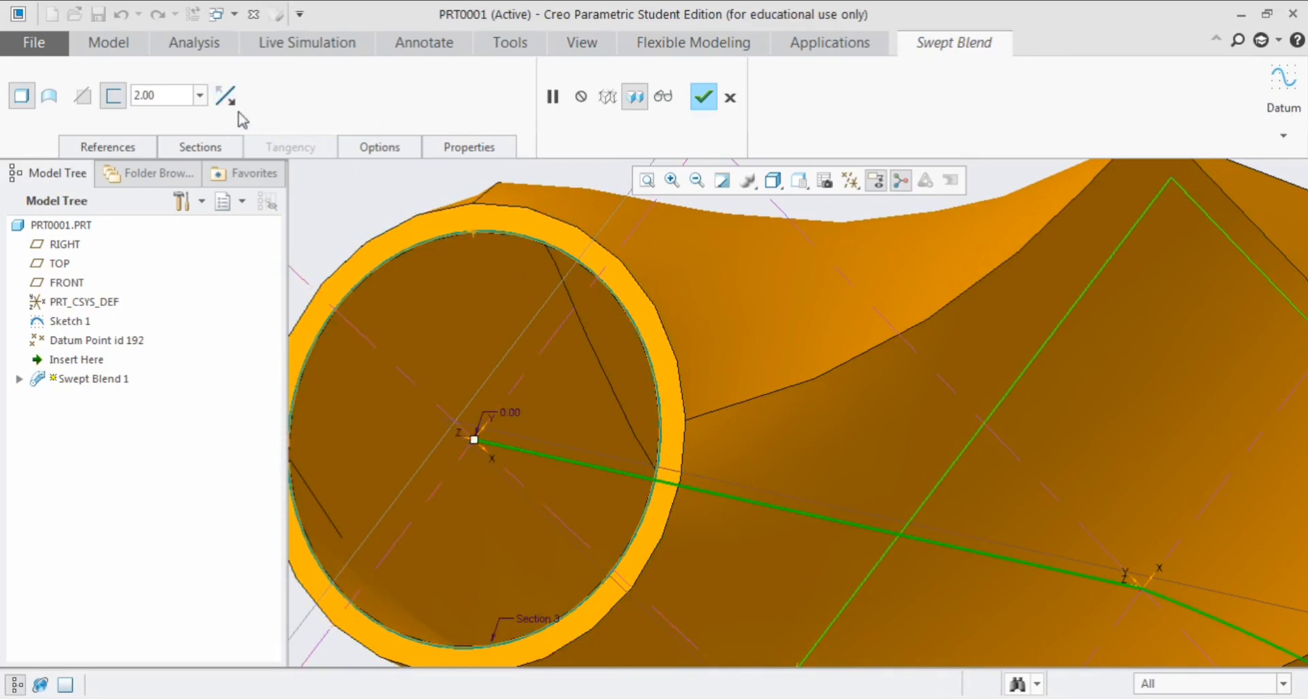
click(226, 96)
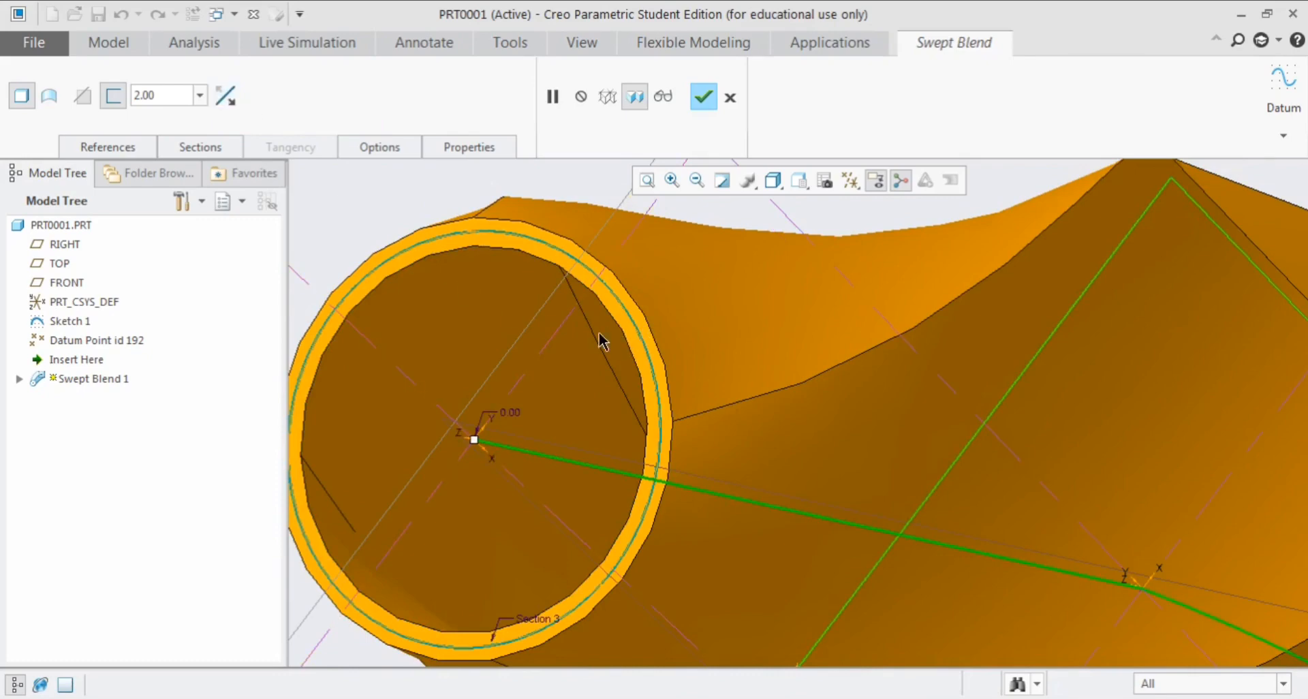
scroll(600, 341, up, 3)
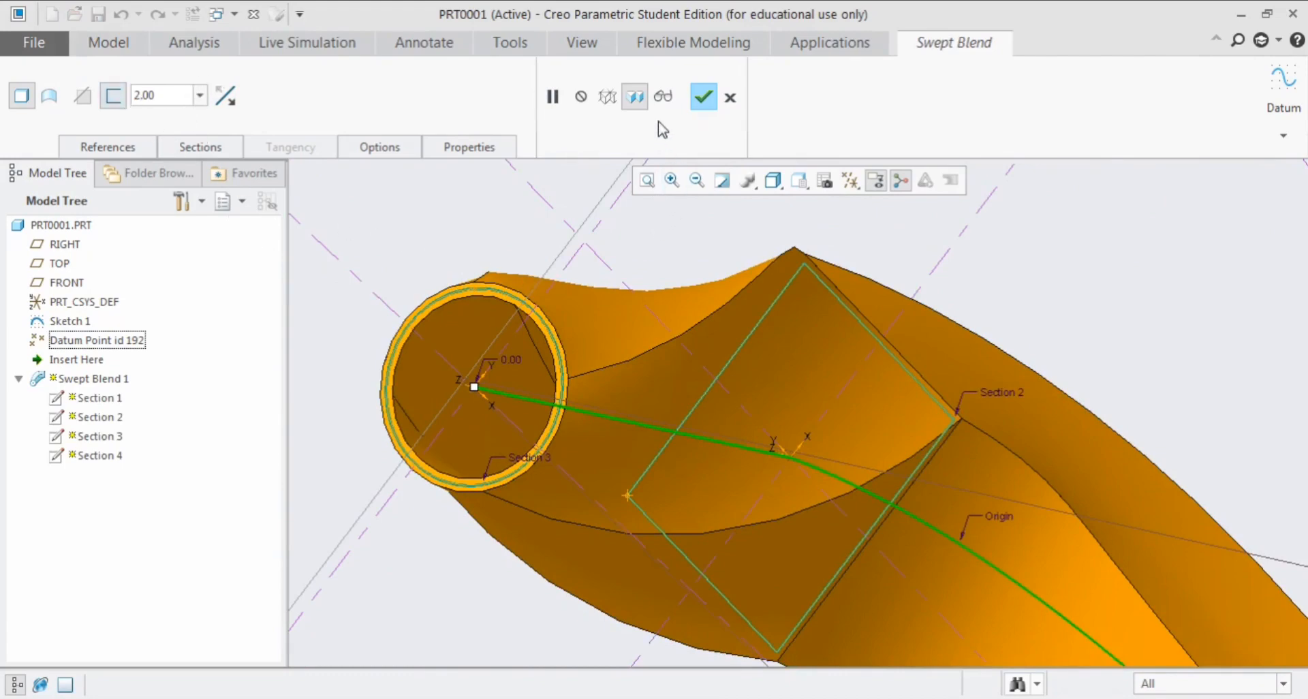
Step: Preview the finished thin-walled swept blend, accept the feature and deselect it
click(663, 96)
scroll(559, 357, down, 3)
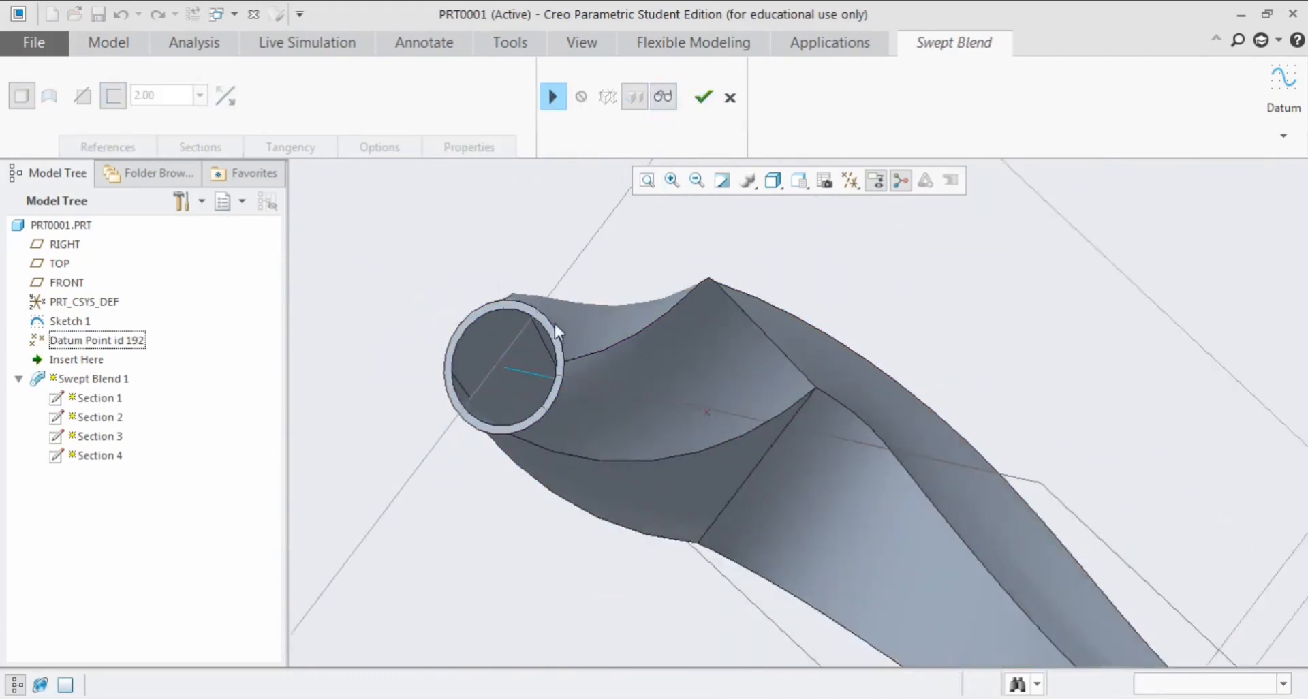
mouse_move(554, 324)
middle_down()
mouse_move(594, 398)
mouse_move(619, 304)
middle_up()
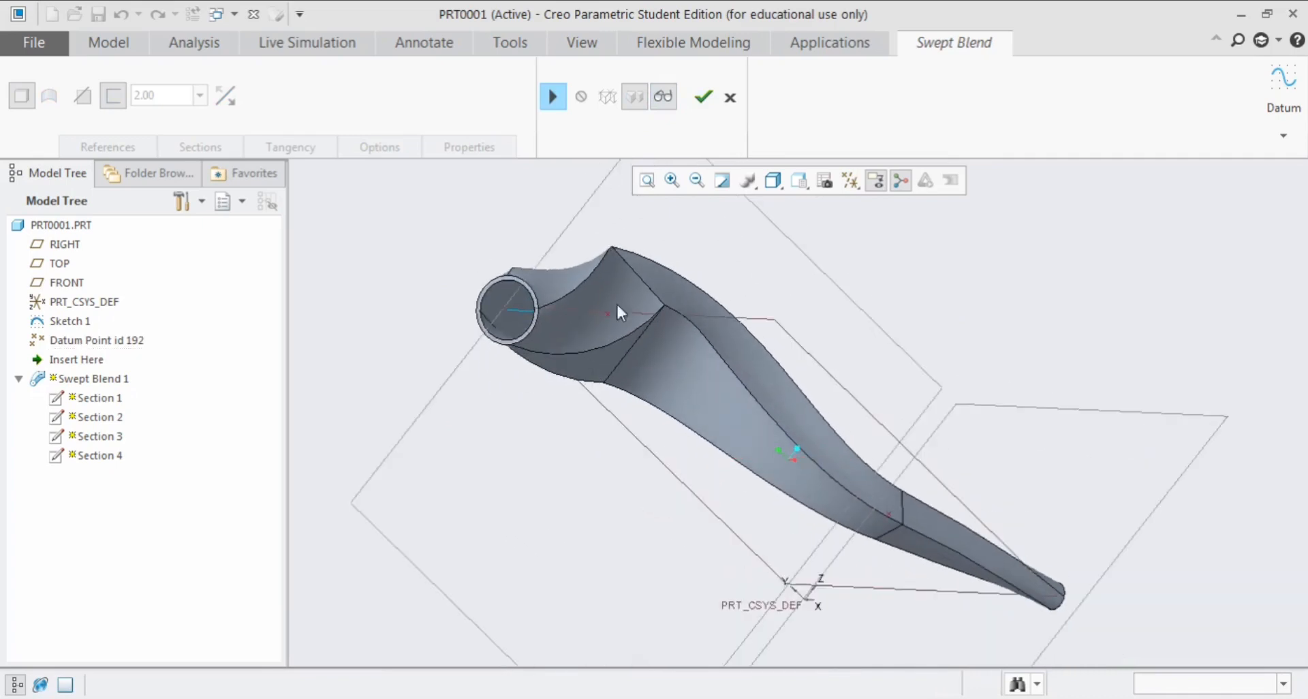
click(703, 97)
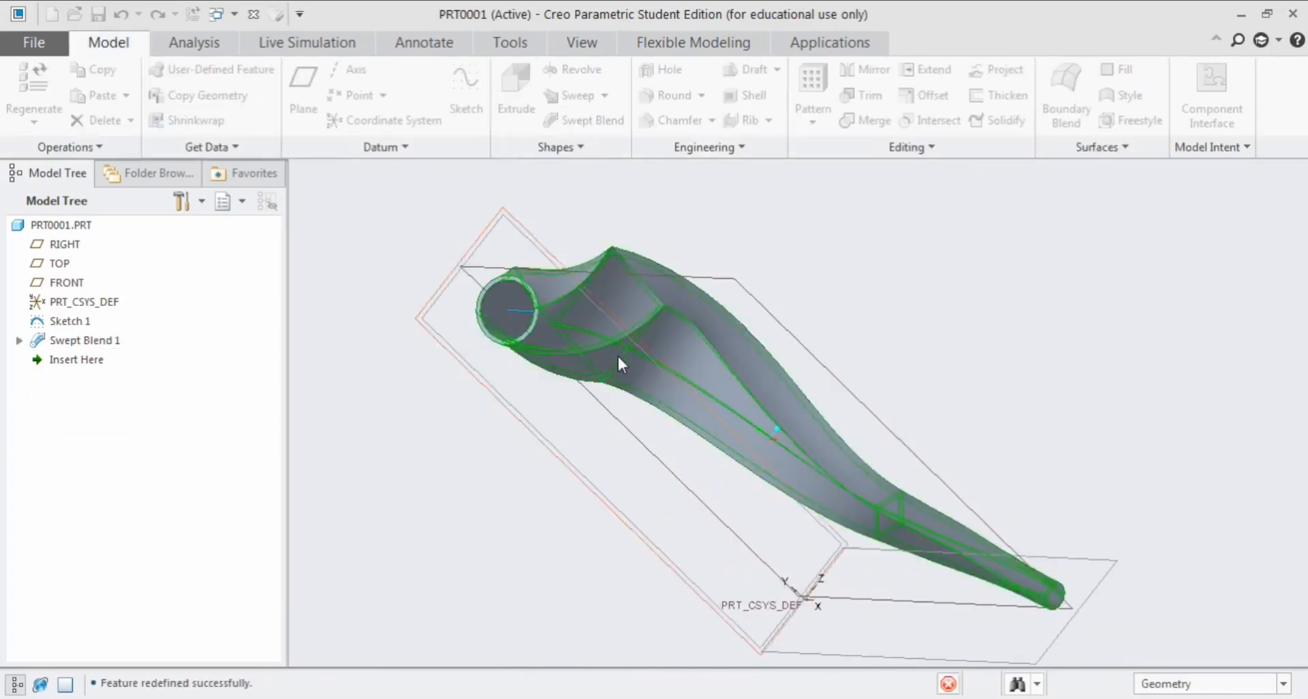
click(529, 448)
middle_drag(528, 449, 540, 442)
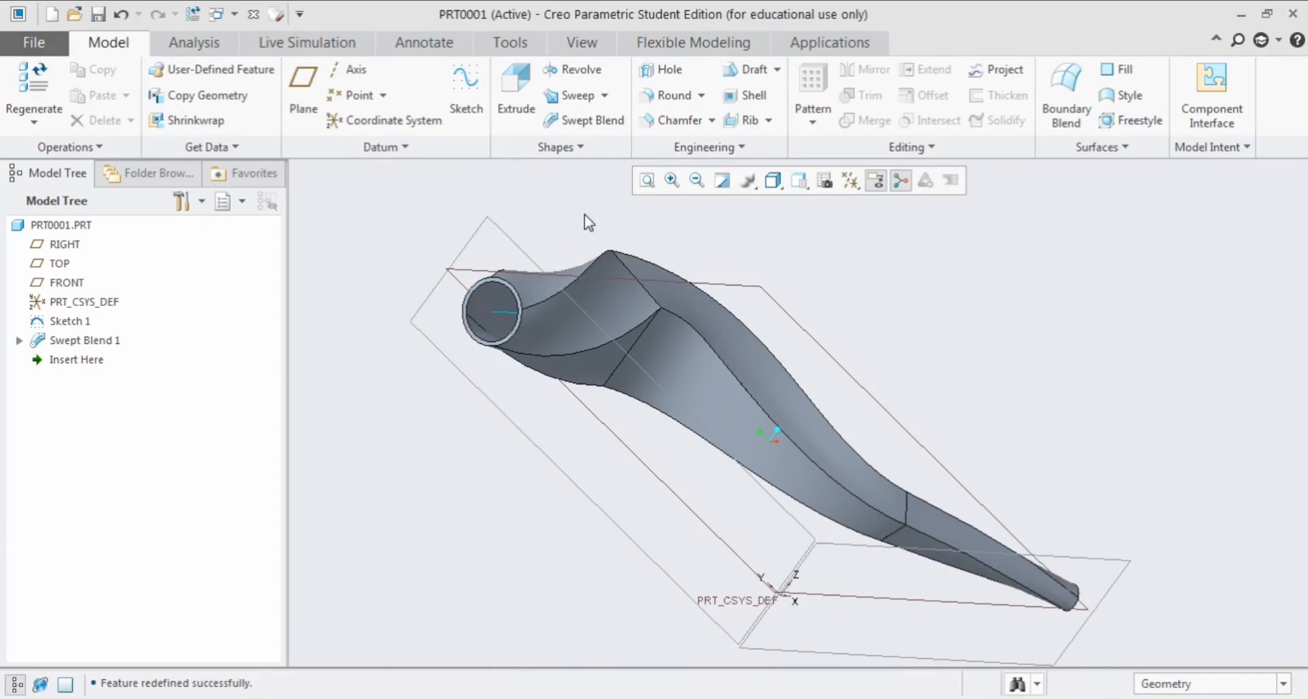